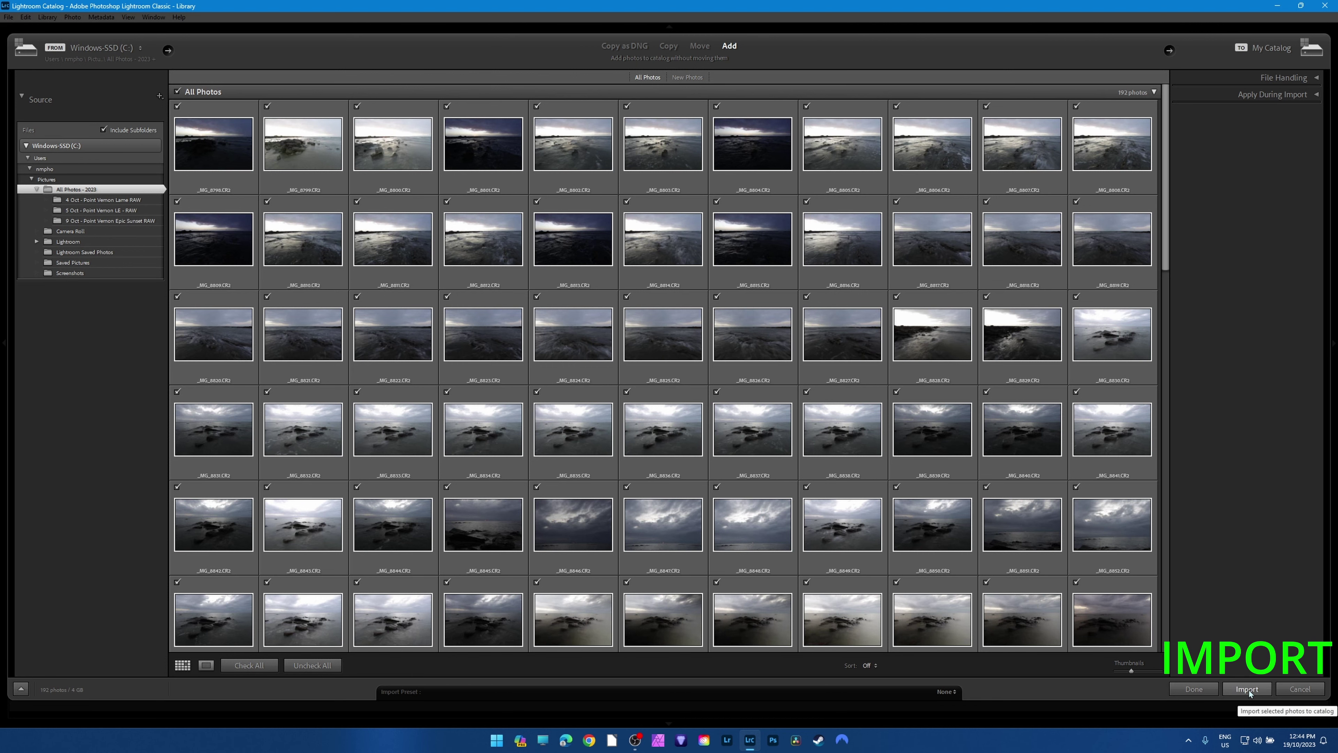
Import the checked photos from All Photos - 2023 into the catalog and view its three October subfolders.
left_click(1248, 690)
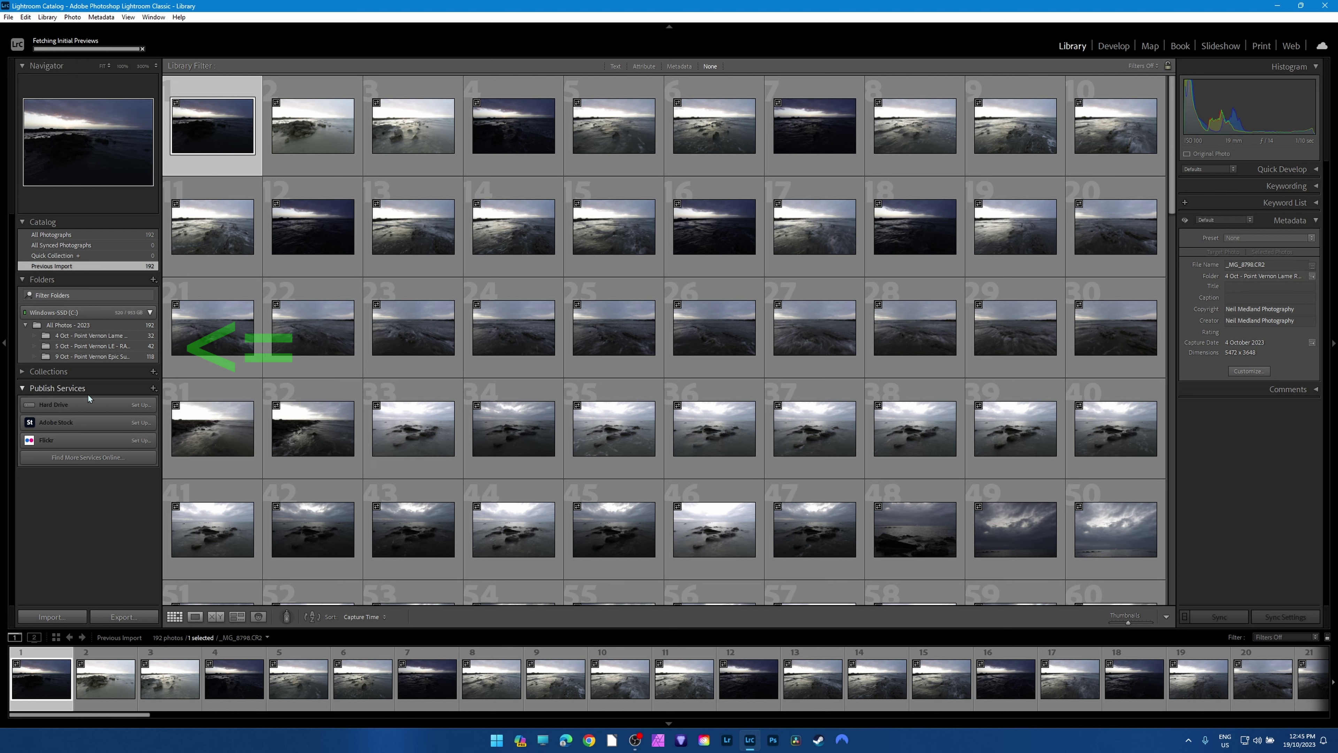
left_click(75, 336)
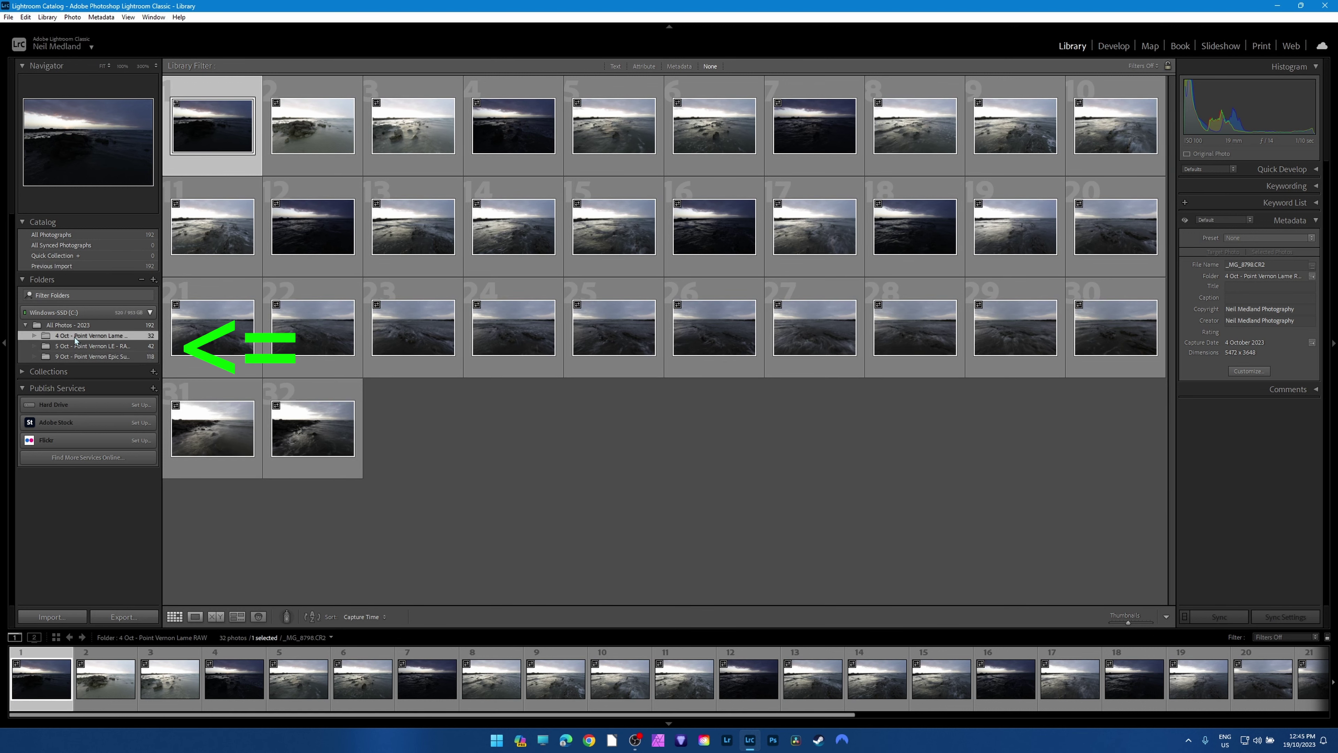
left_click(80, 347)
left_click(81, 357)
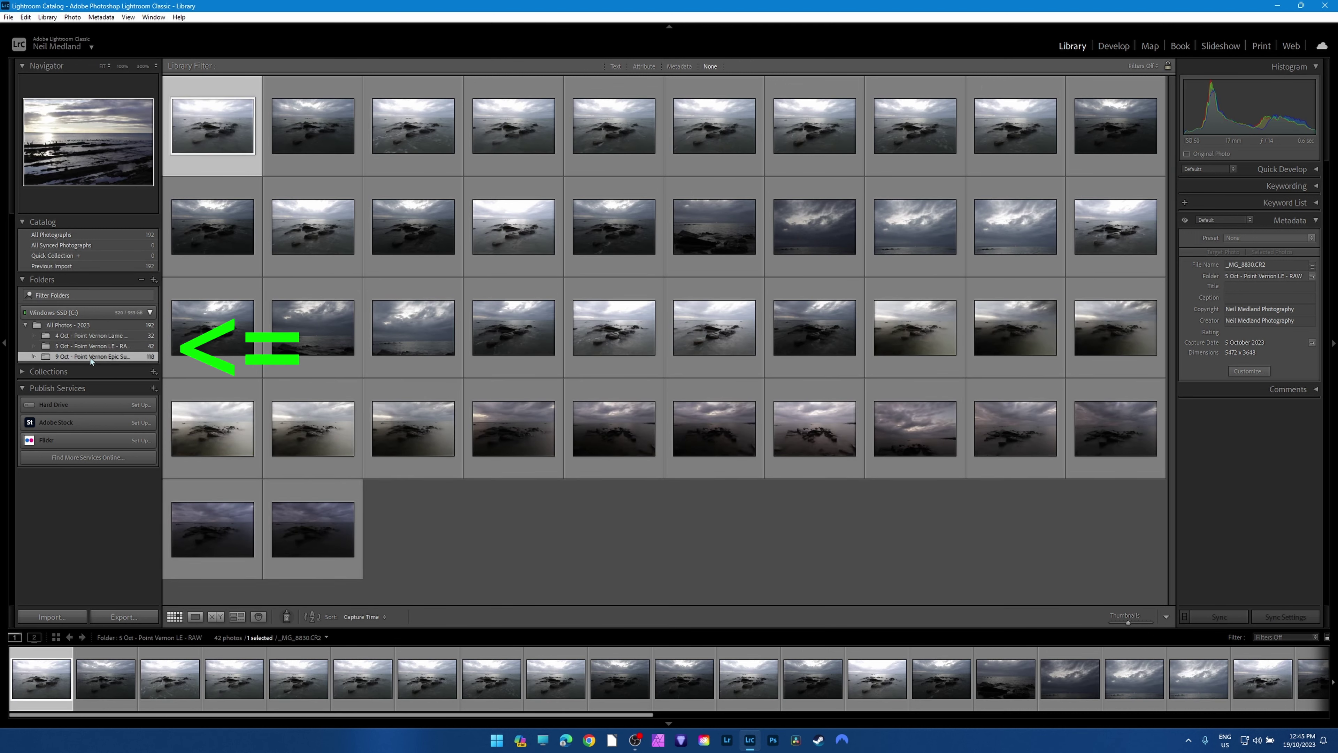
left_click(85, 340)
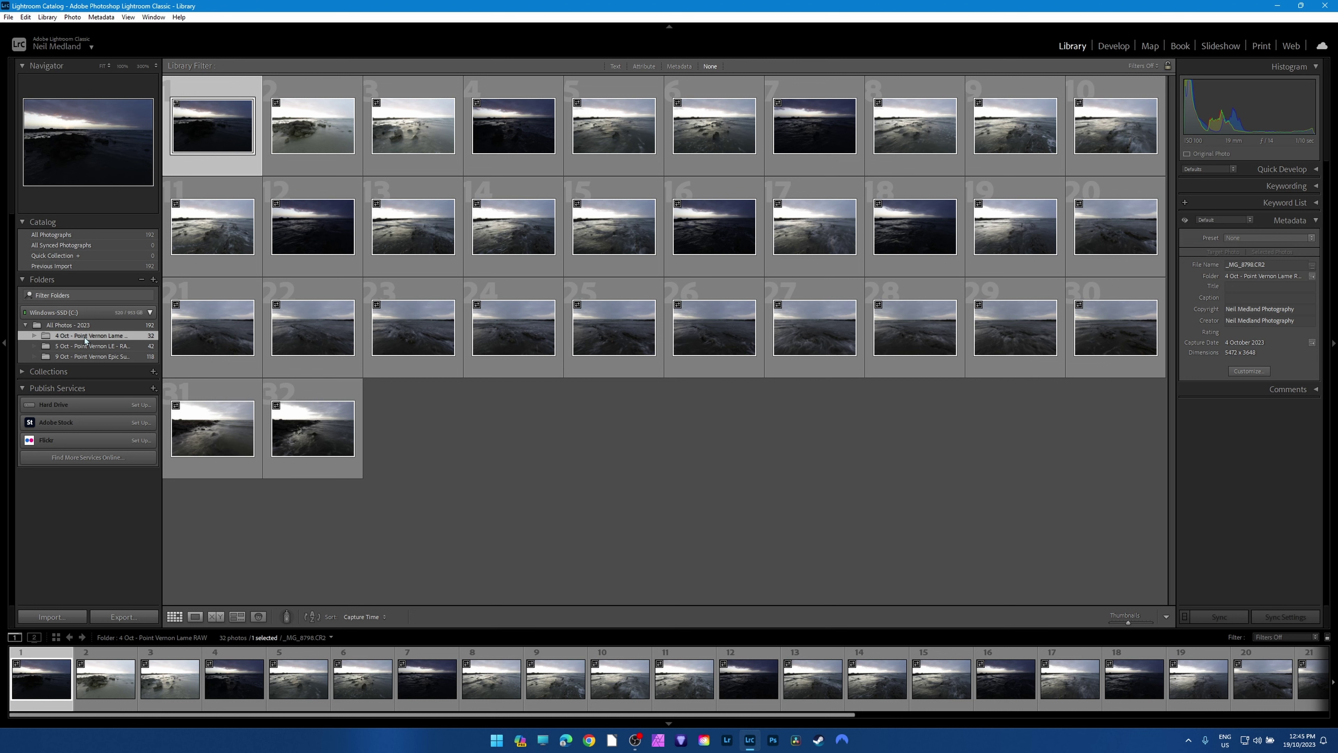
right_click(84, 341)
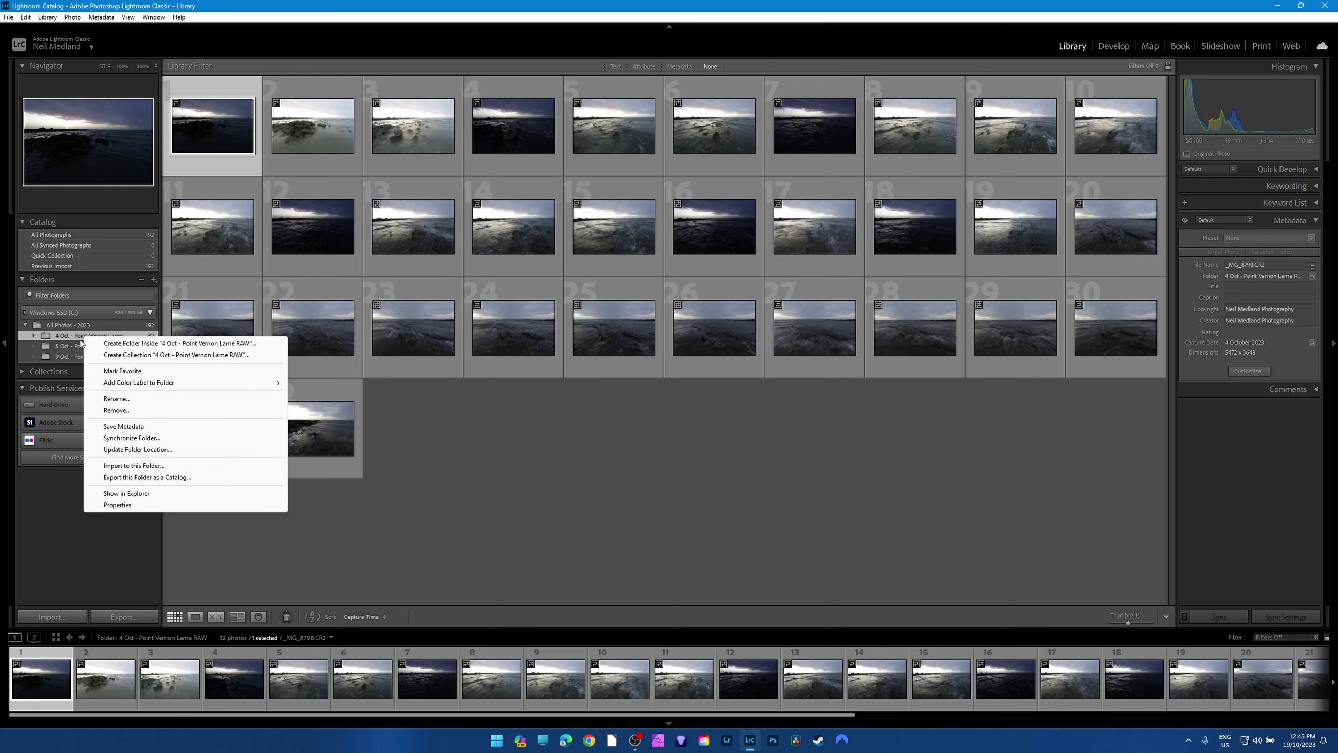
key("Escape")
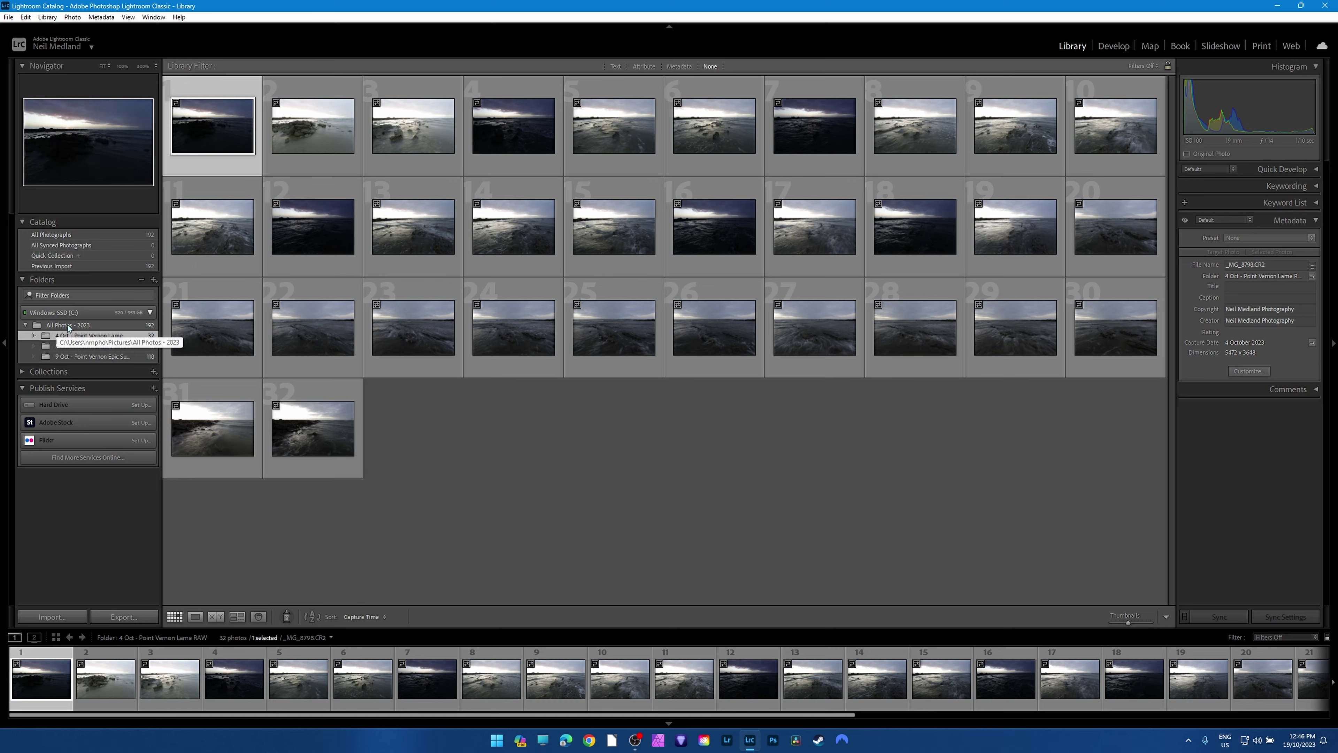
Look through all the photos in the All Photos - 2023 folder and in each of its October subfolders.
left_click(42, 325)
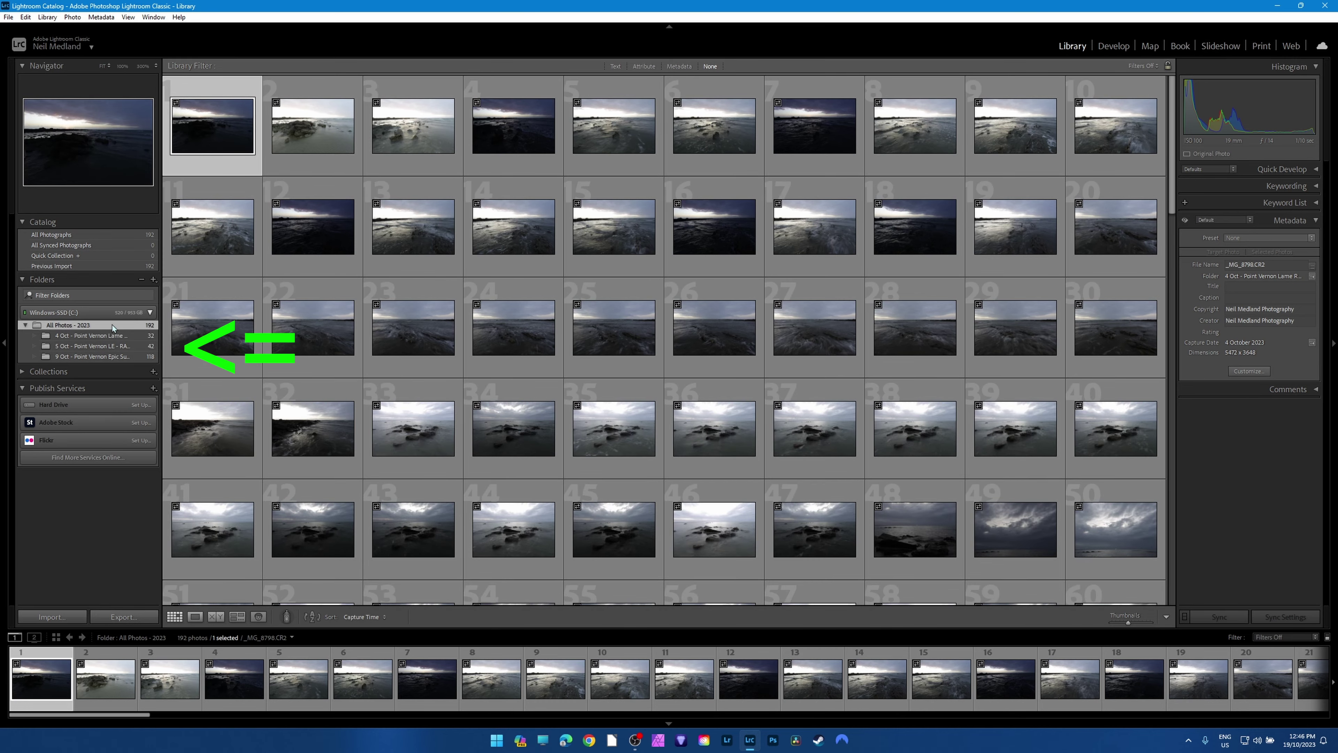
scroll(716, 355, "down", 10)
scroll(716, 354, "down", 8)
scroll(514, 337, "up", 20)
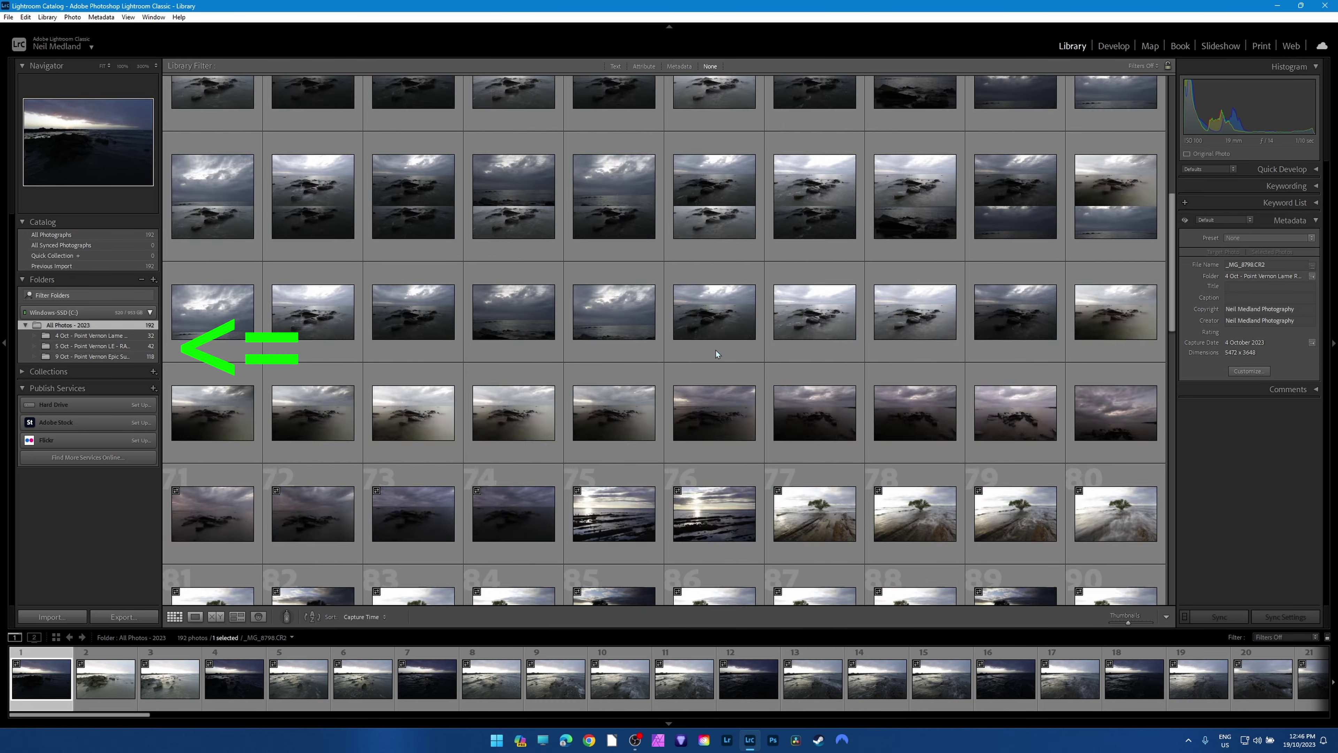
left_click(87, 335)
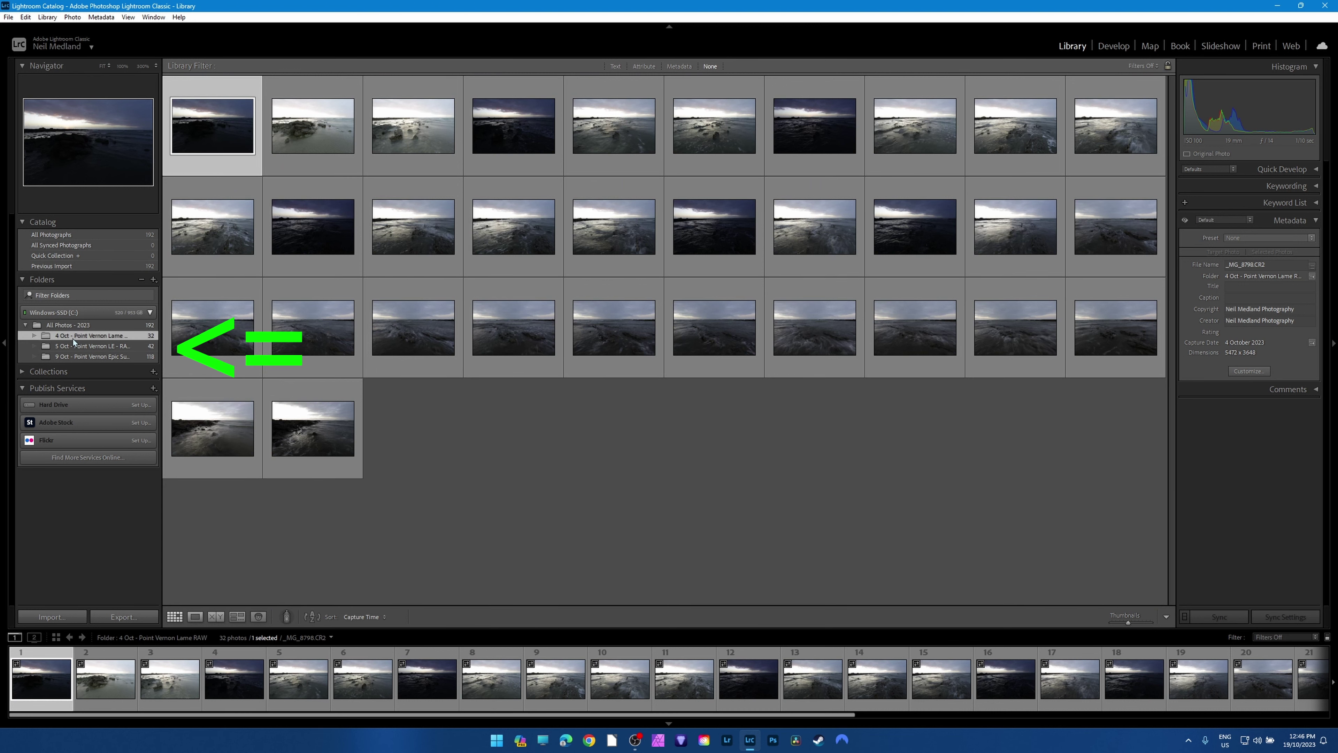
left_click(98, 349)
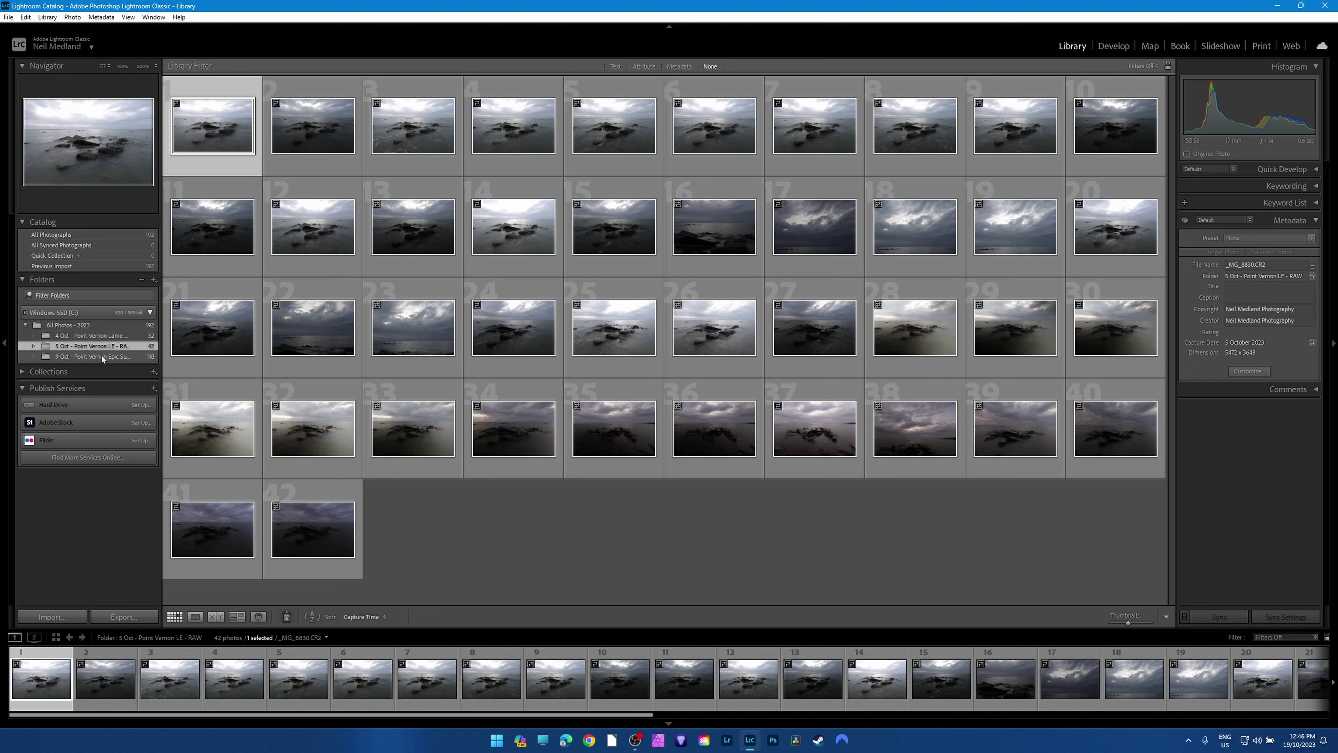
left_click(104, 357)
left_click(100, 339)
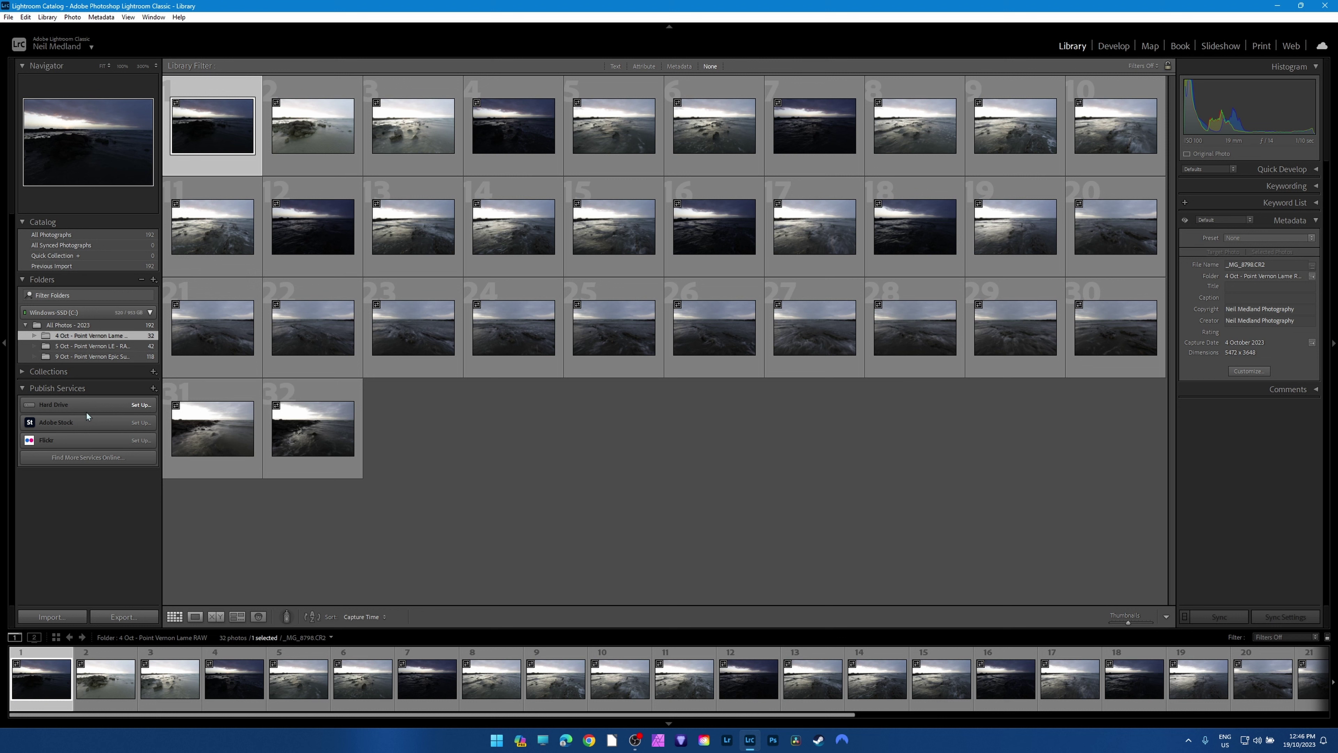
Deselect the photo in the 4 Oct folder and exit Lightroom Classic.
left_click(598, 474)
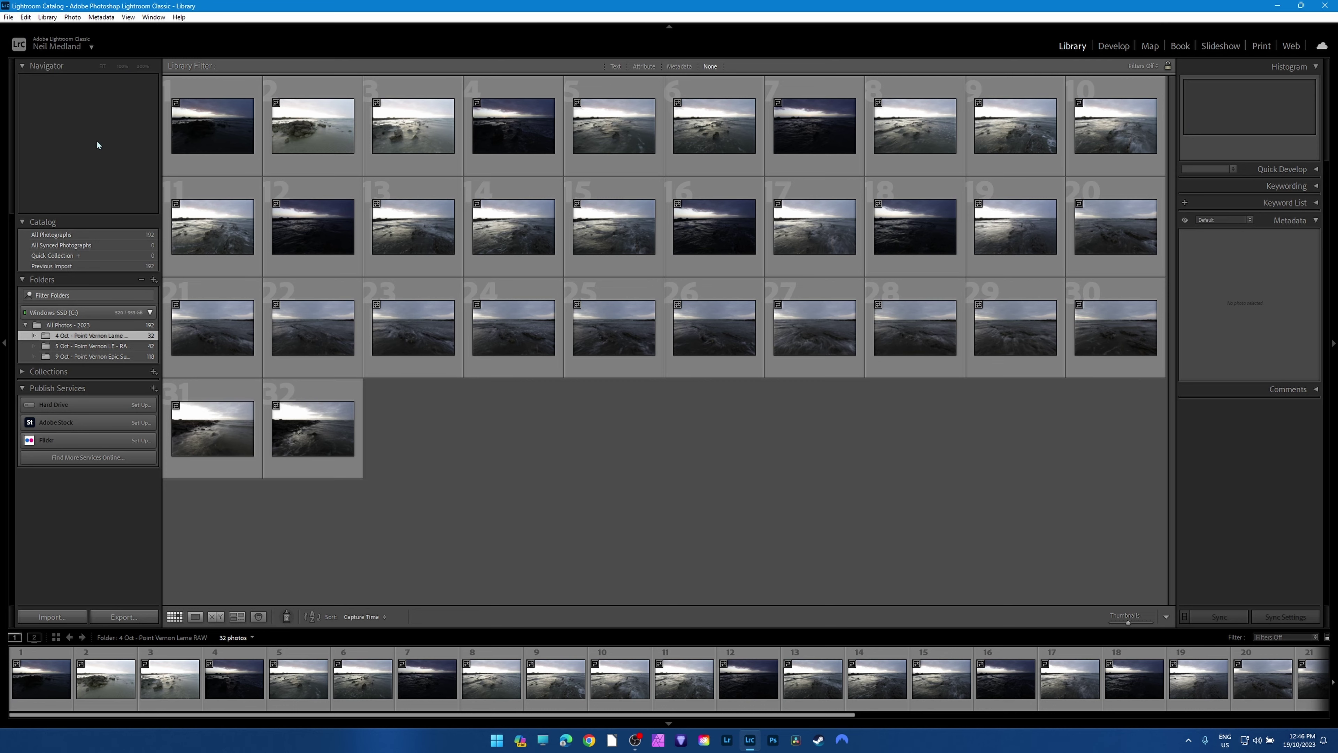
left_click(8, 16)
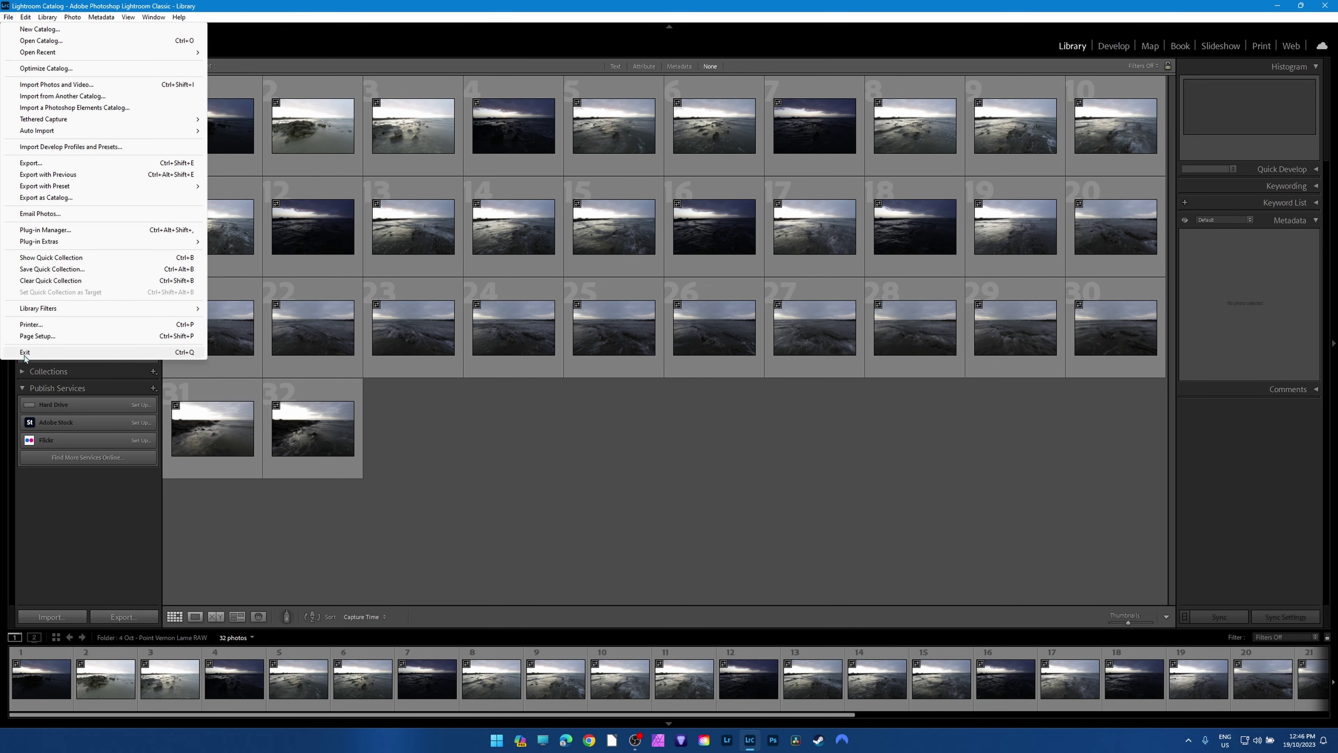
left_click(42, 354)
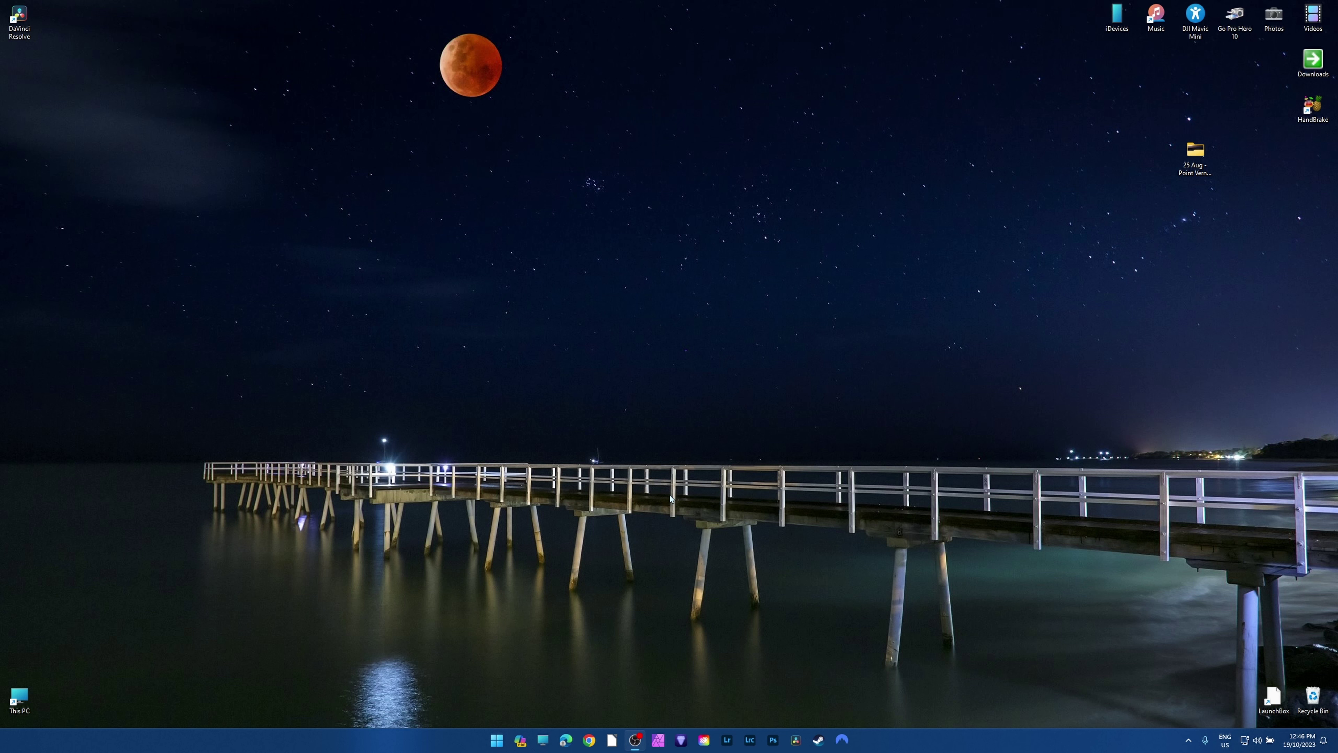
Open the Pictures folder in File Explorer and move its window clear of the 25 Aug folder on the desktop.
double_click(20, 697)
left_click(724, 211)
left_click_drag(969, 16, 318, 24)
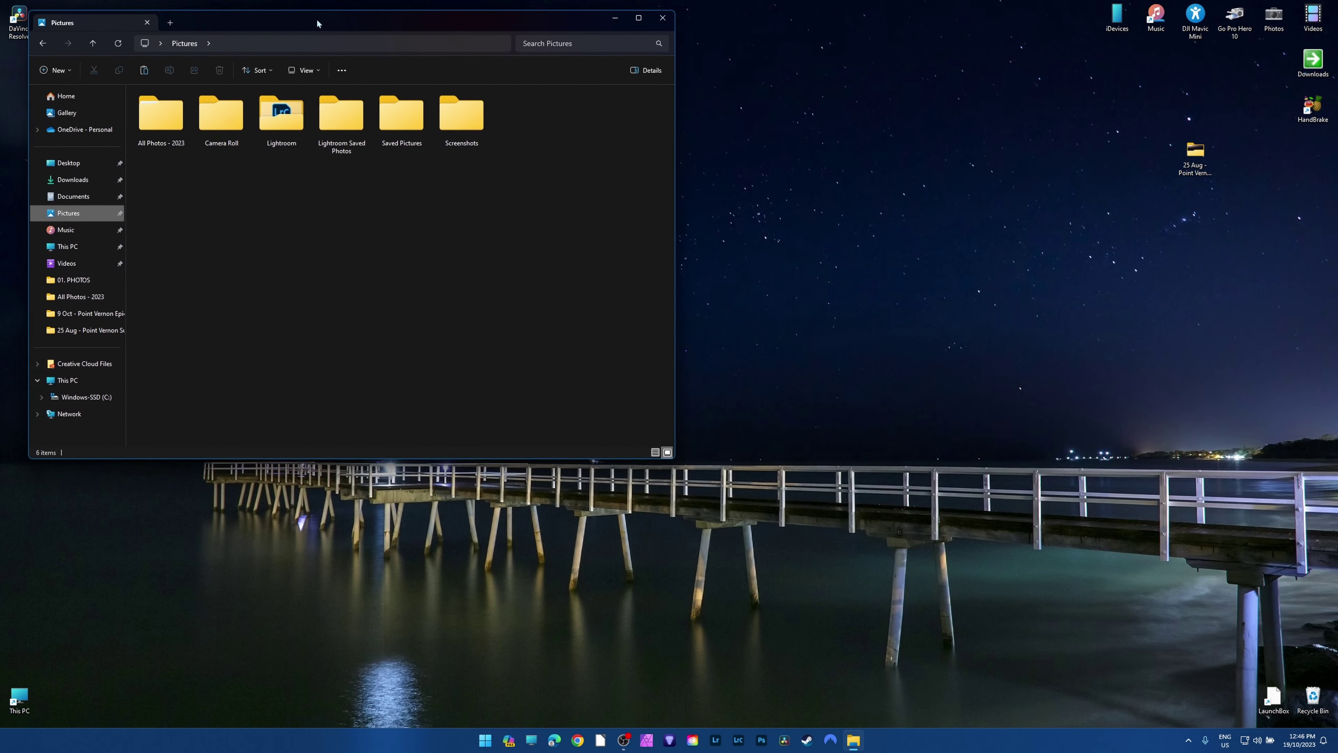
Check the contents of the desktop folder 25 Aug - Point Vernon Sunset RAW and move it into All Photos - 2023 in Pictures.
double_click(1195, 153)
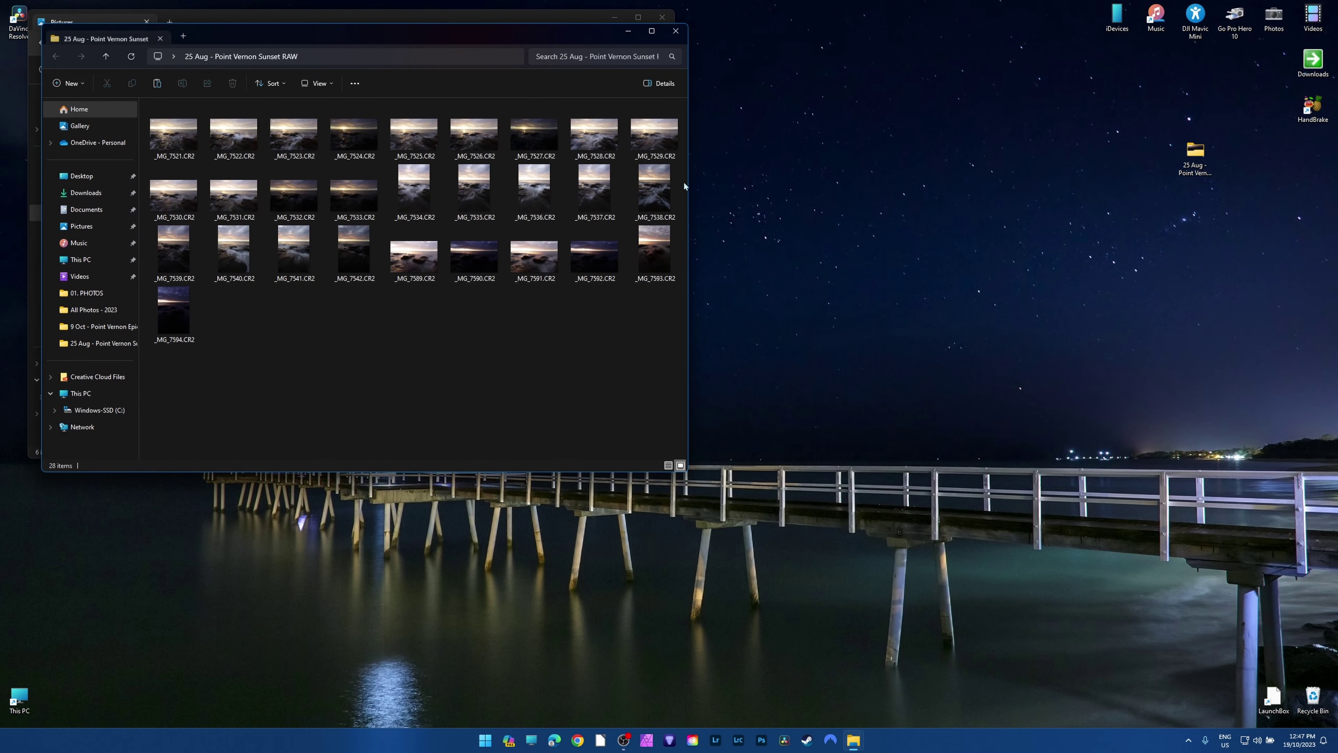
left_click_drag(547, 30, 1181, 251)
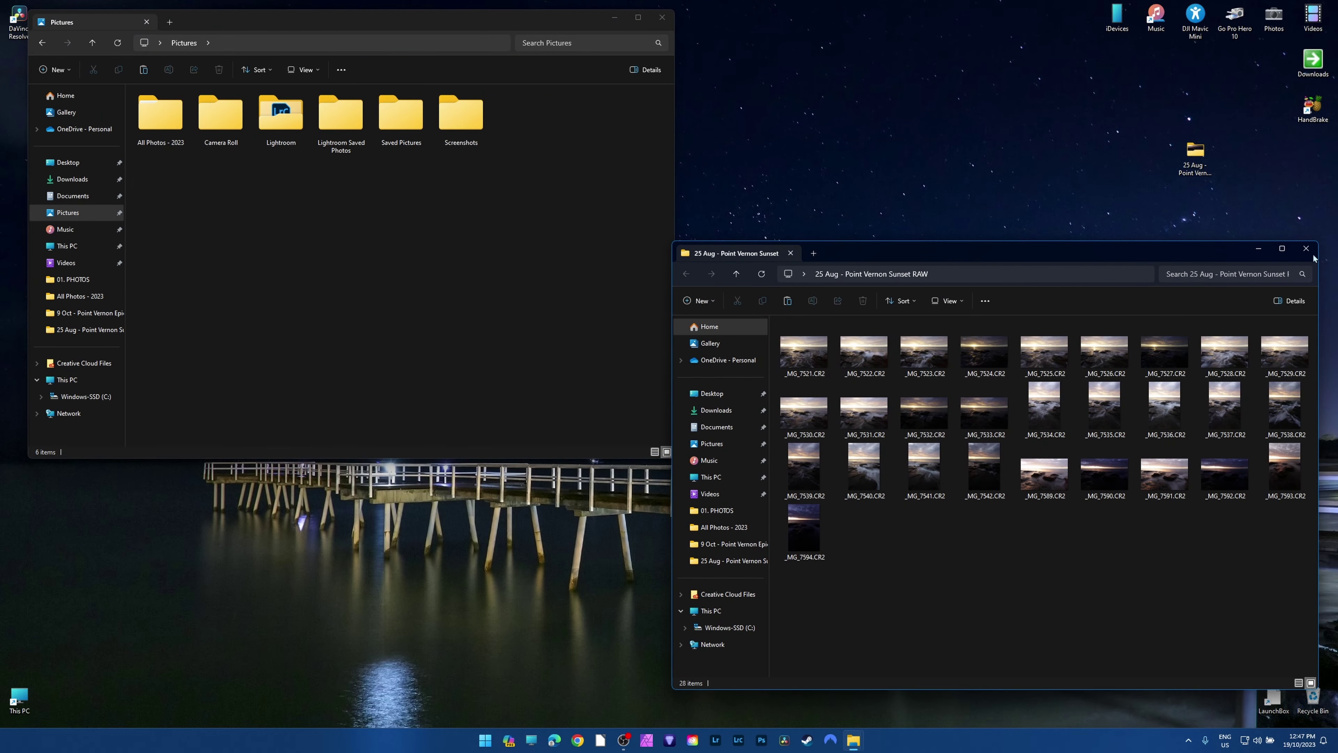
left_click(1313, 256)
left_click_drag(1195, 156, 161, 113)
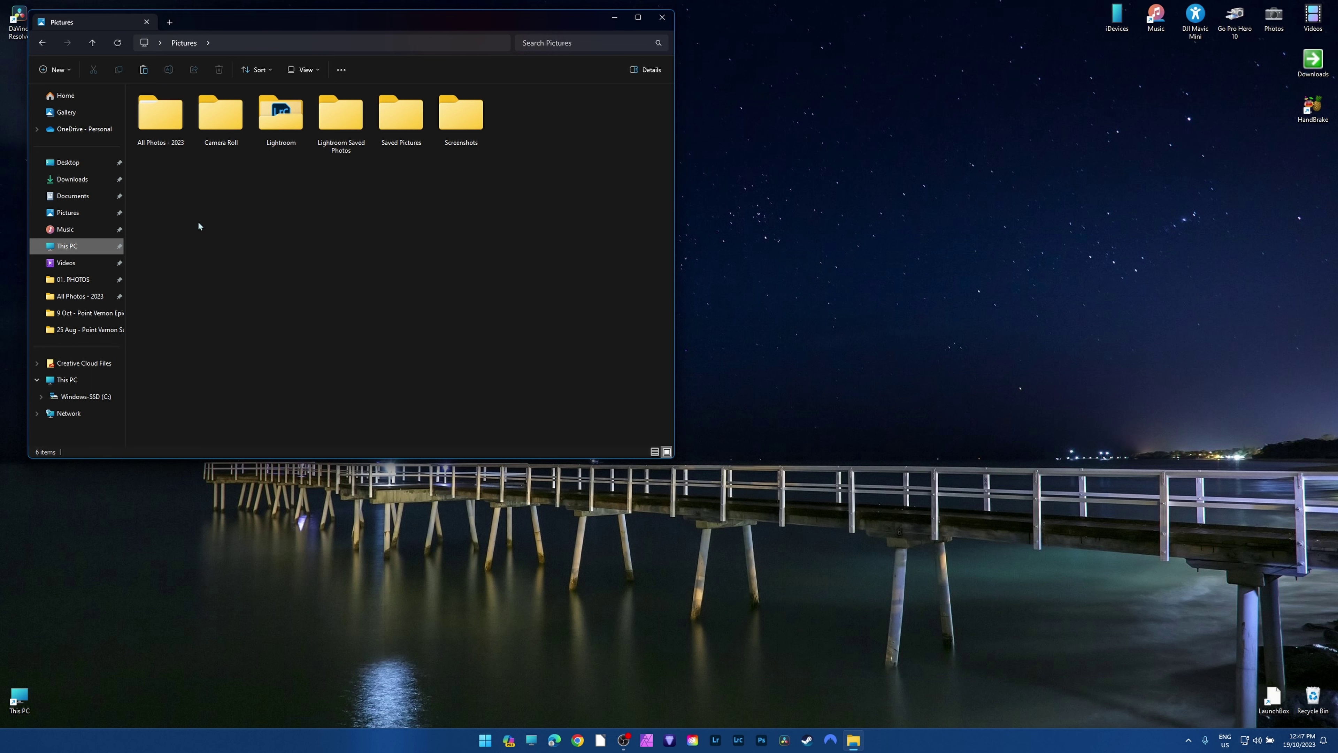
left_click(663, 18)
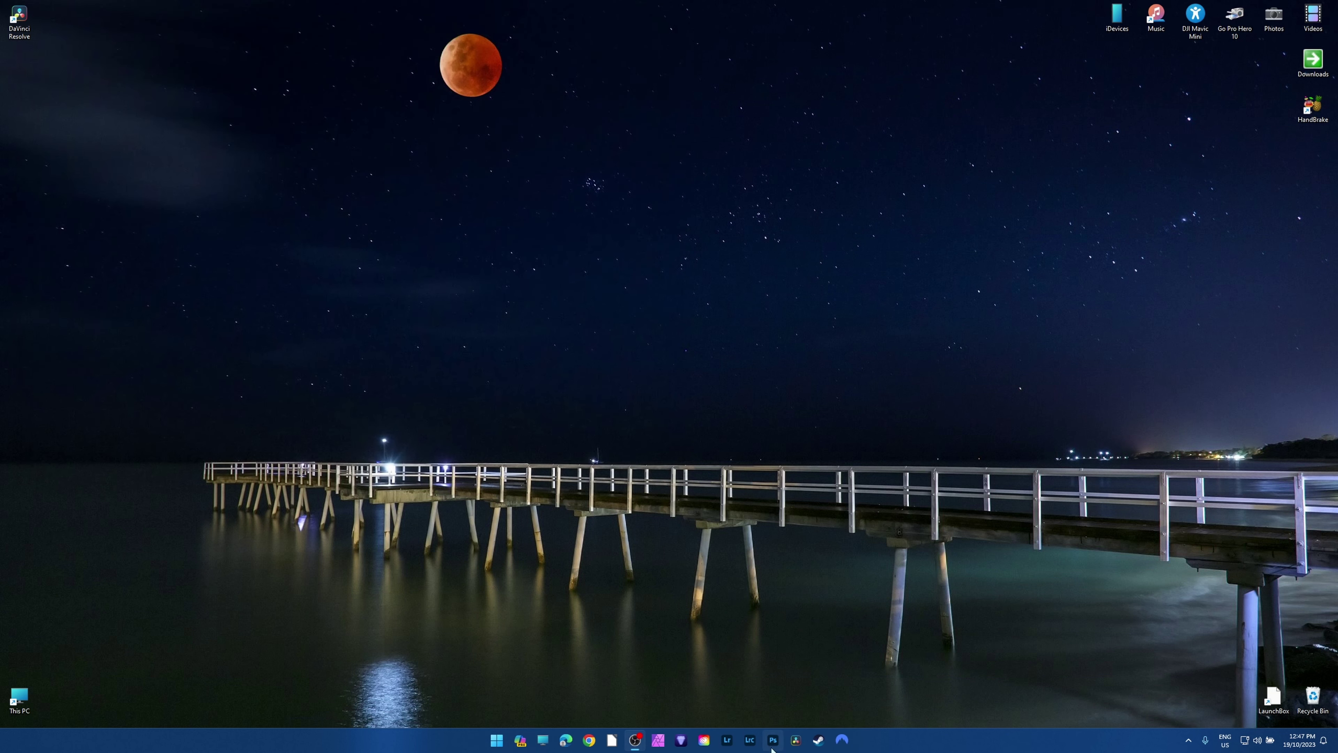
Switch to Lightroom Classic and start a photo import with All Photos - 2023 as the source.
left_click(749, 740)
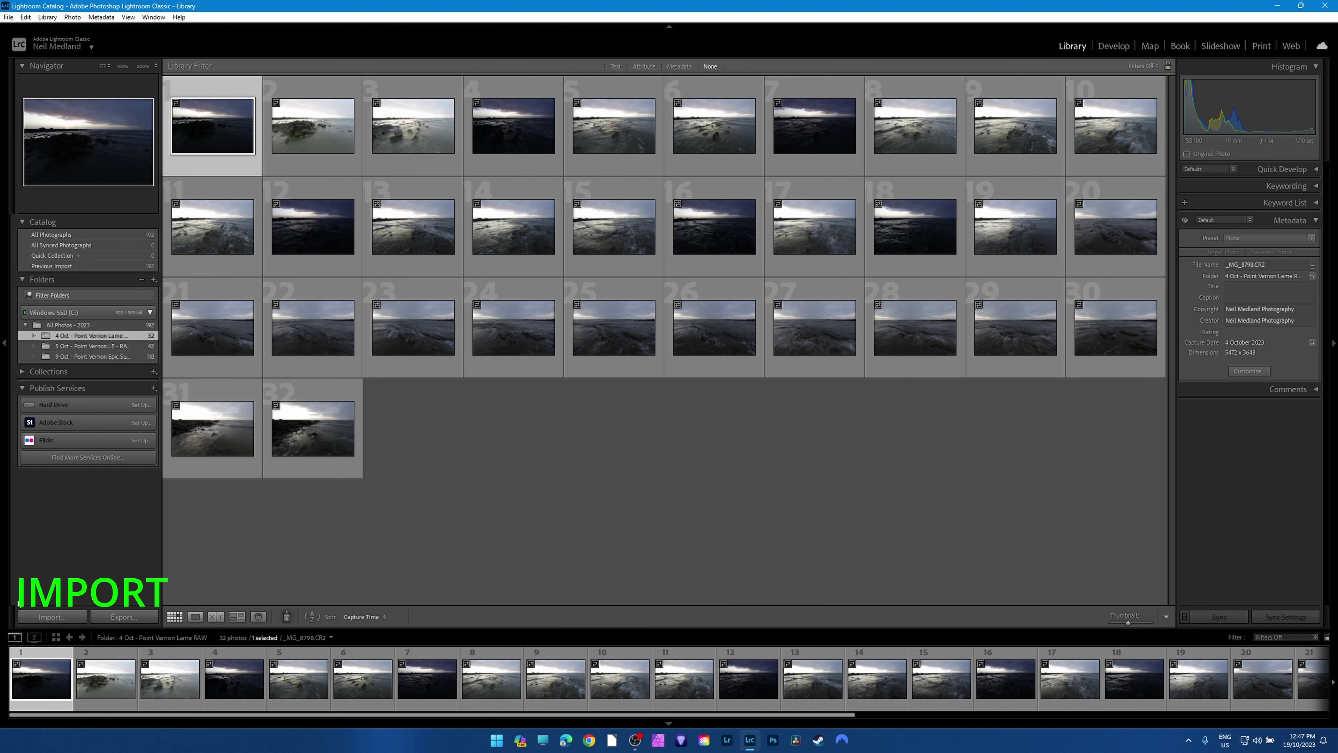
left_click(51, 618)
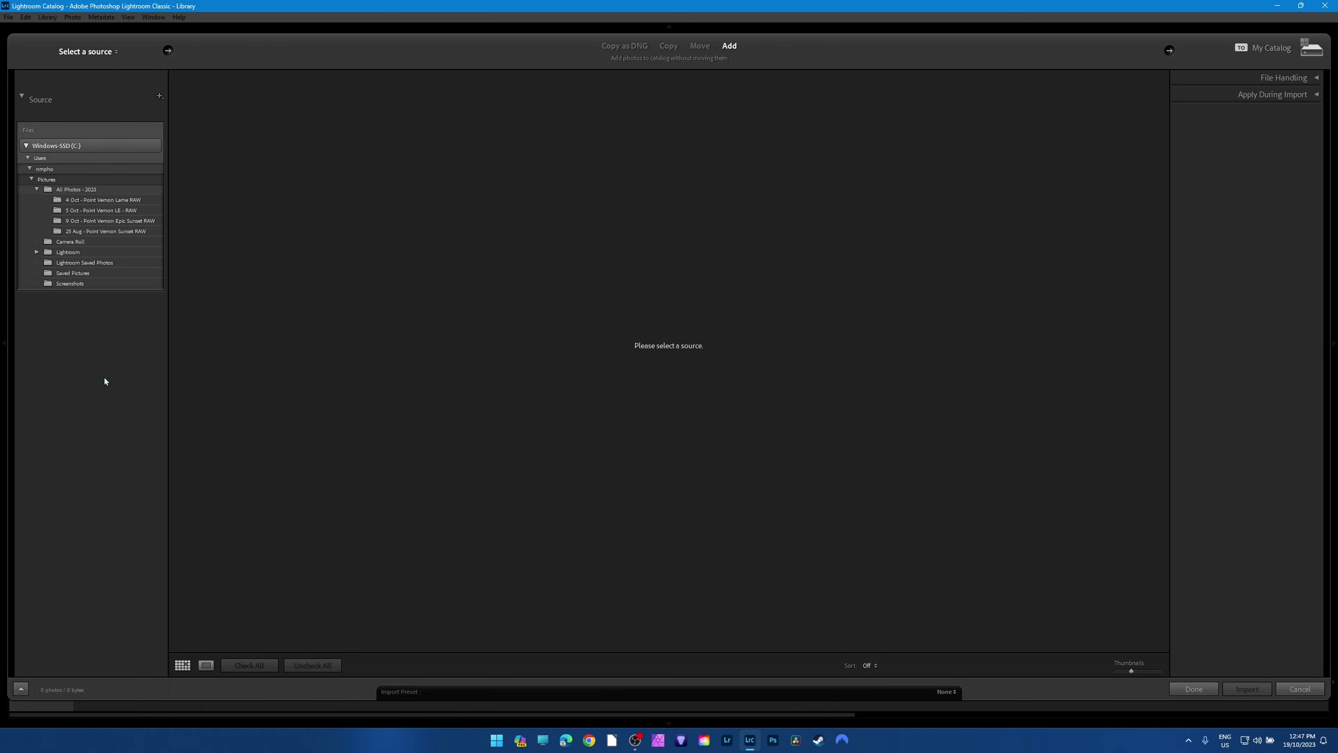
left_click(82, 191)
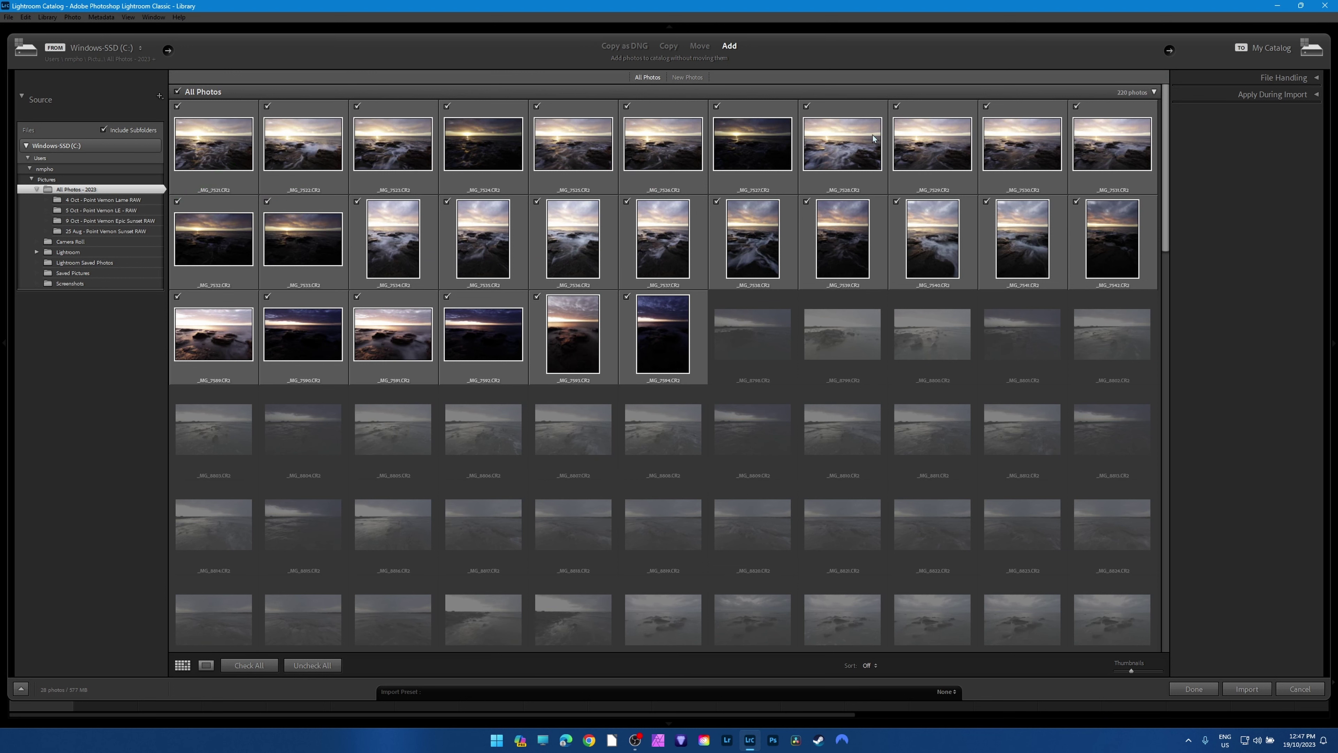
Review the source photos and import the new 25 Aug pictures by adding them to the catalog.
scroll(819, 404, "down", 12)
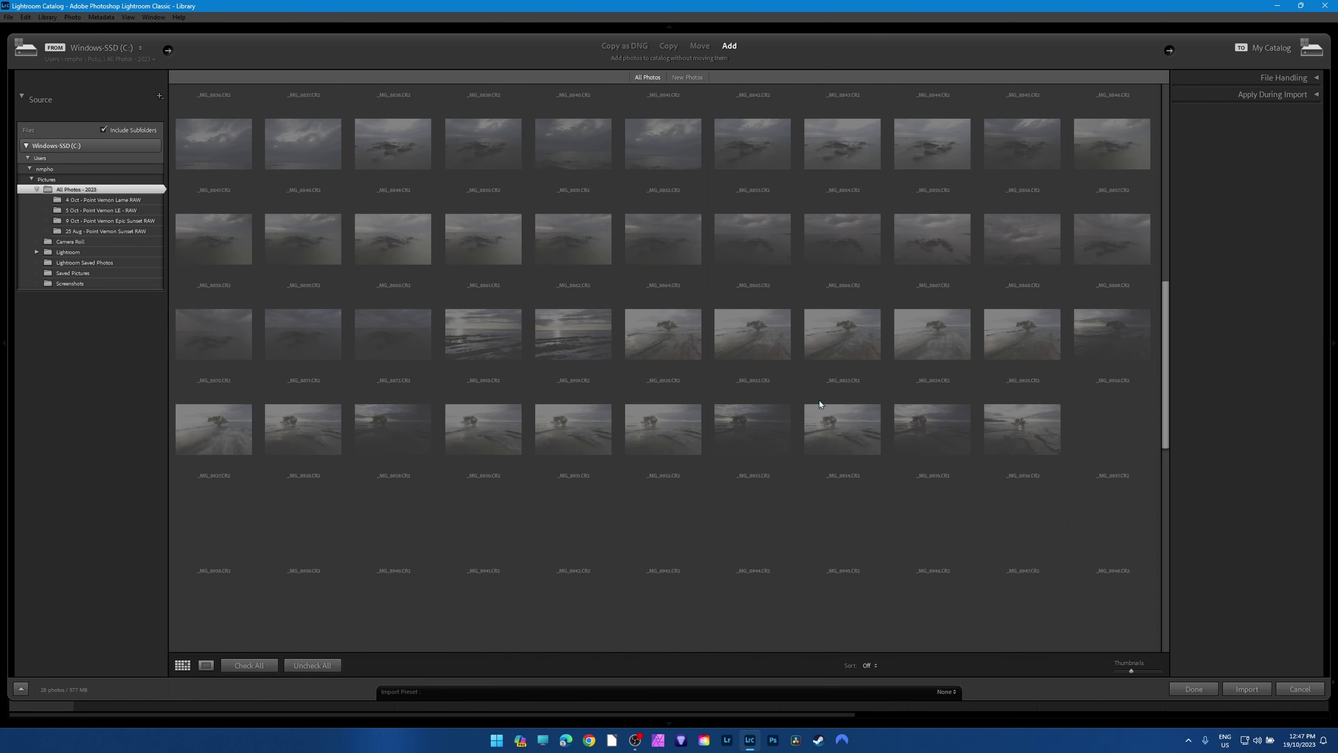
scroll(820, 400, "down", 5)
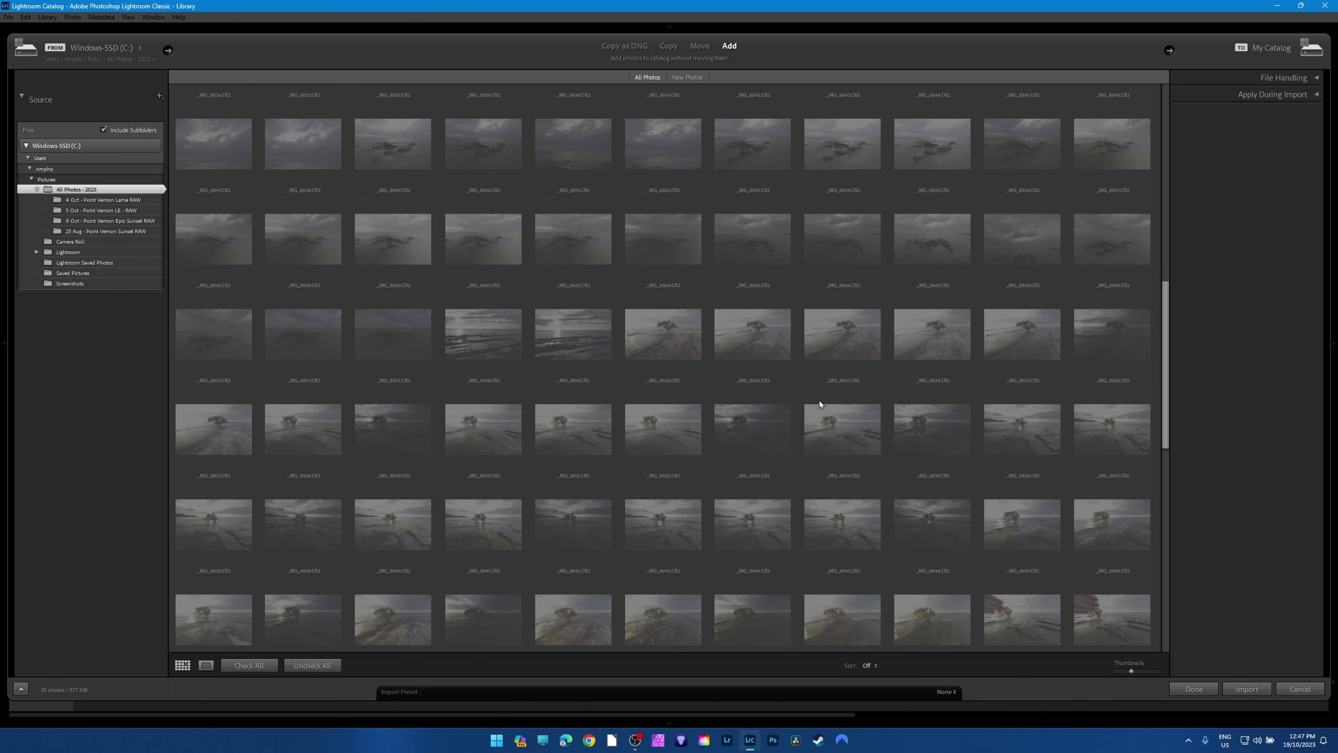
scroll(815, 459, "down", 1)
scroll(741, 456, "up", 20)
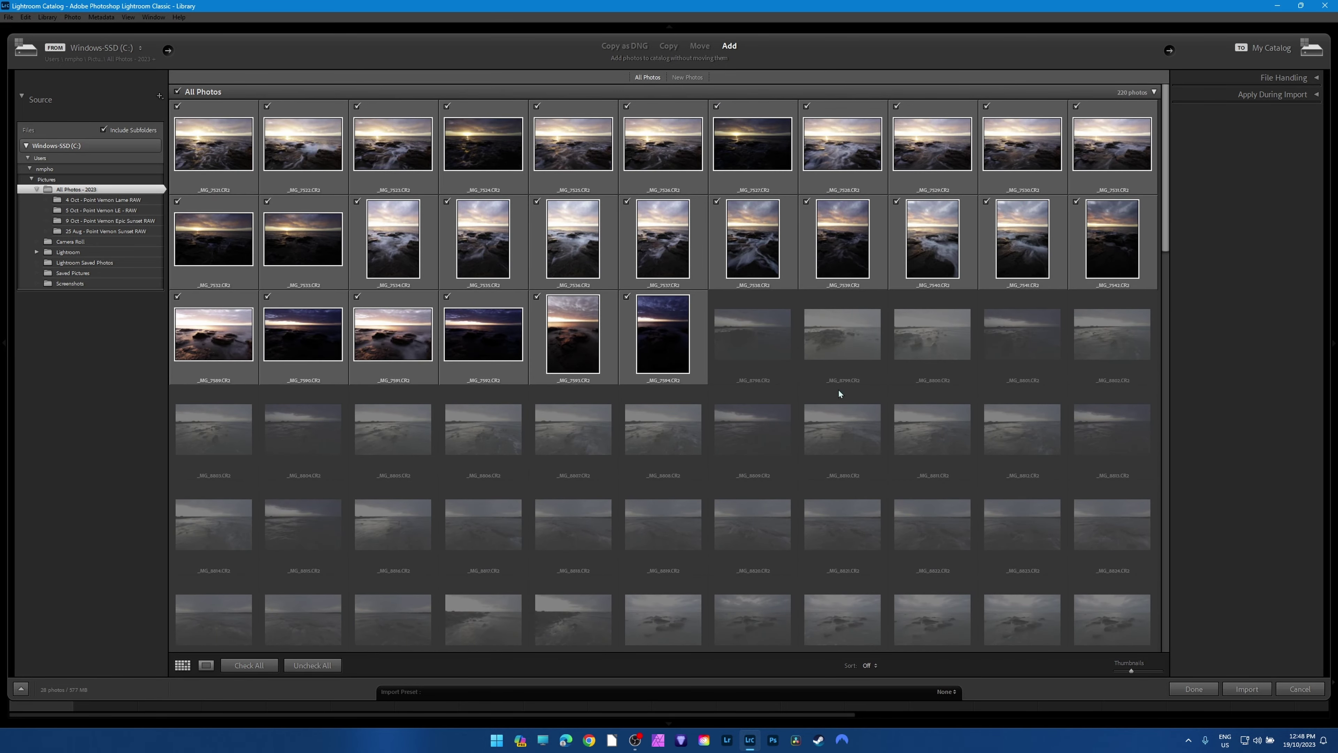
scroll(838, 392, "down", 20)
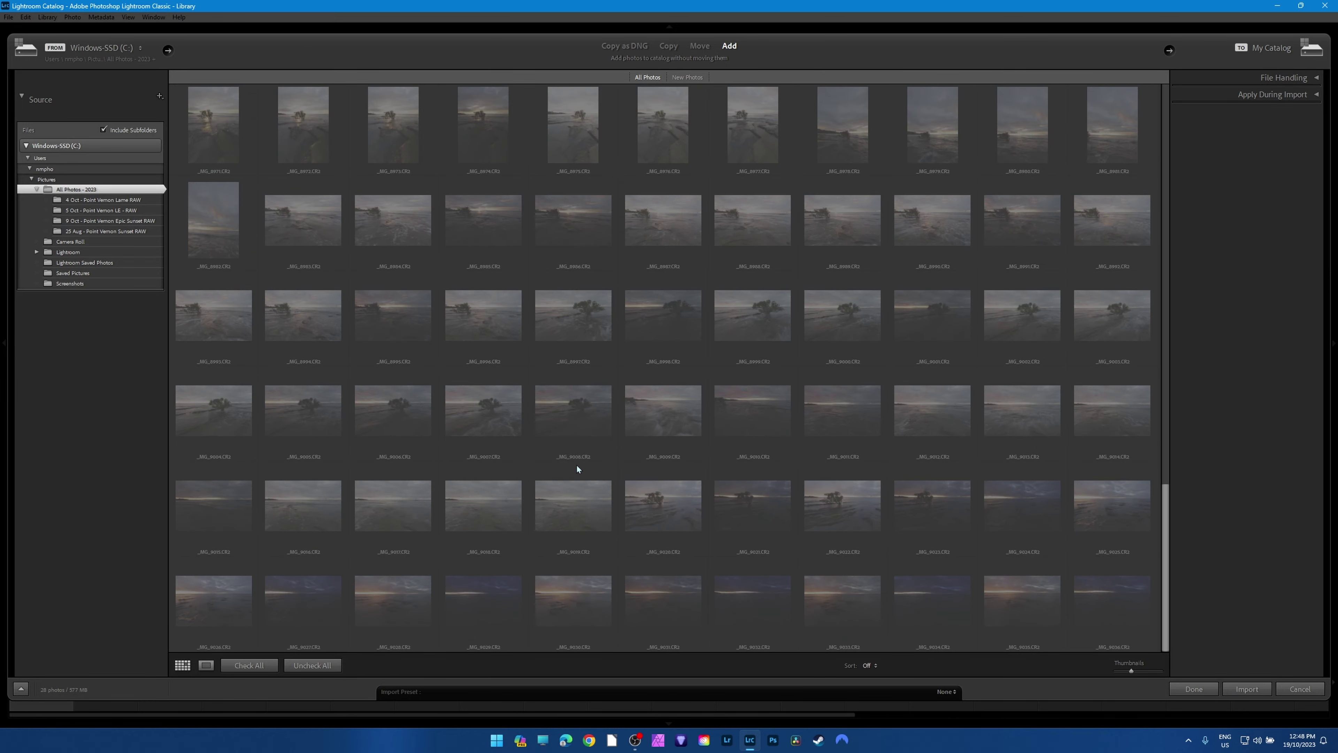
scroll(691, 454, "up", 20)
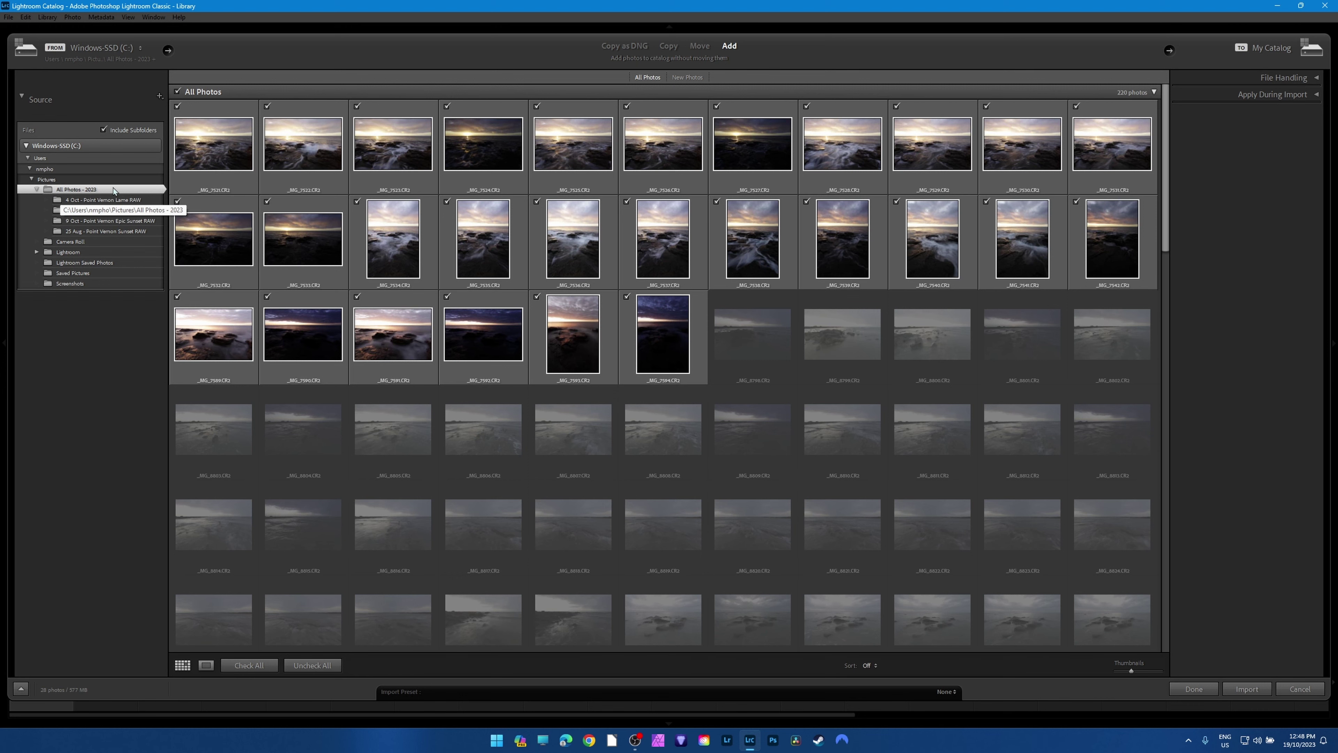
scroll(638, 402, "down", 15)
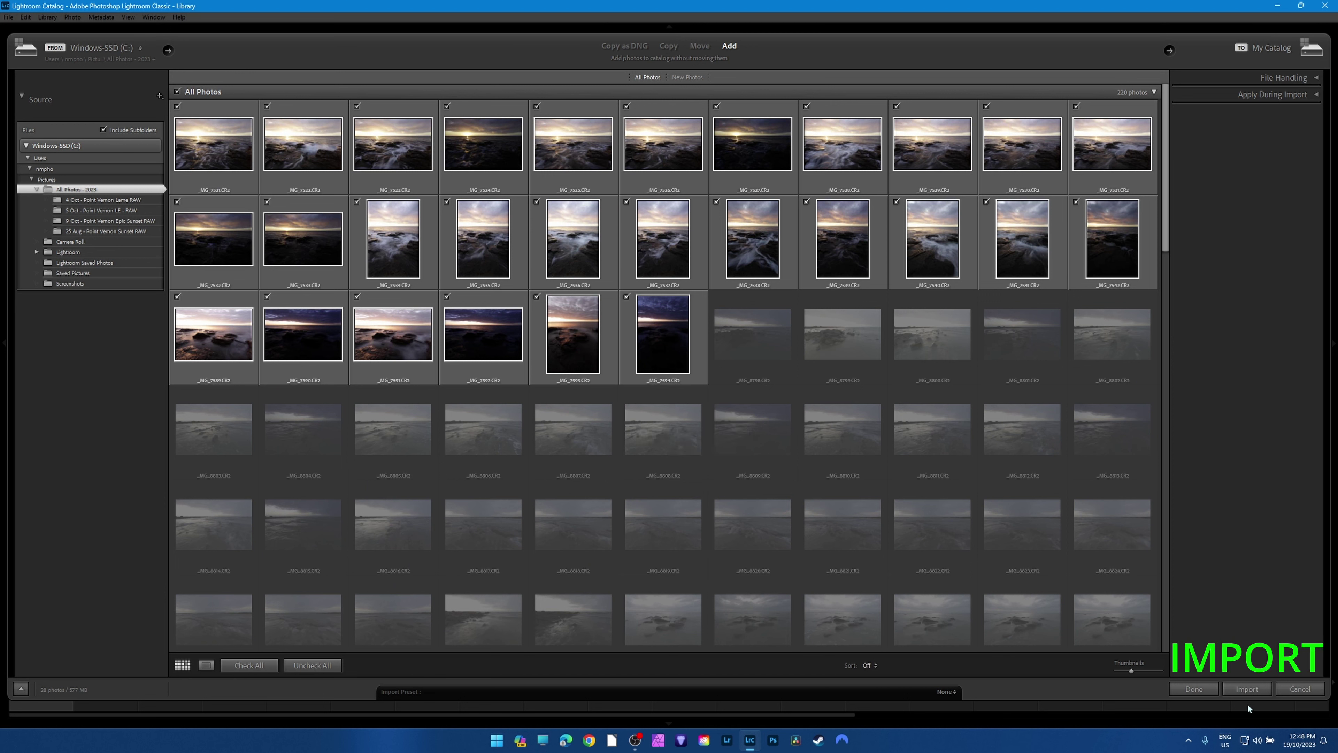
left_click(1248, 689)
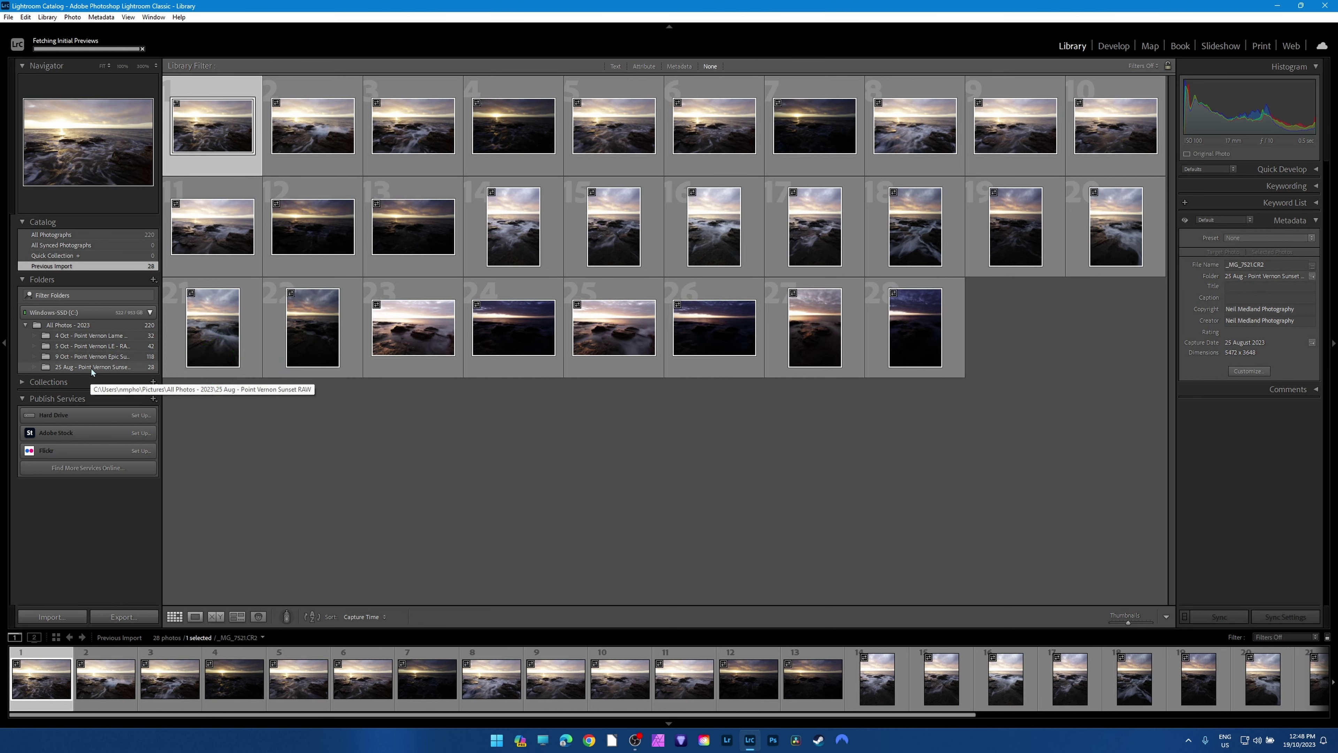
Check the 25 Aug folder against the 4 Oct folder and the full All Photos - 2023 folder, ending on 25 Aug.
left_click(91, 368)
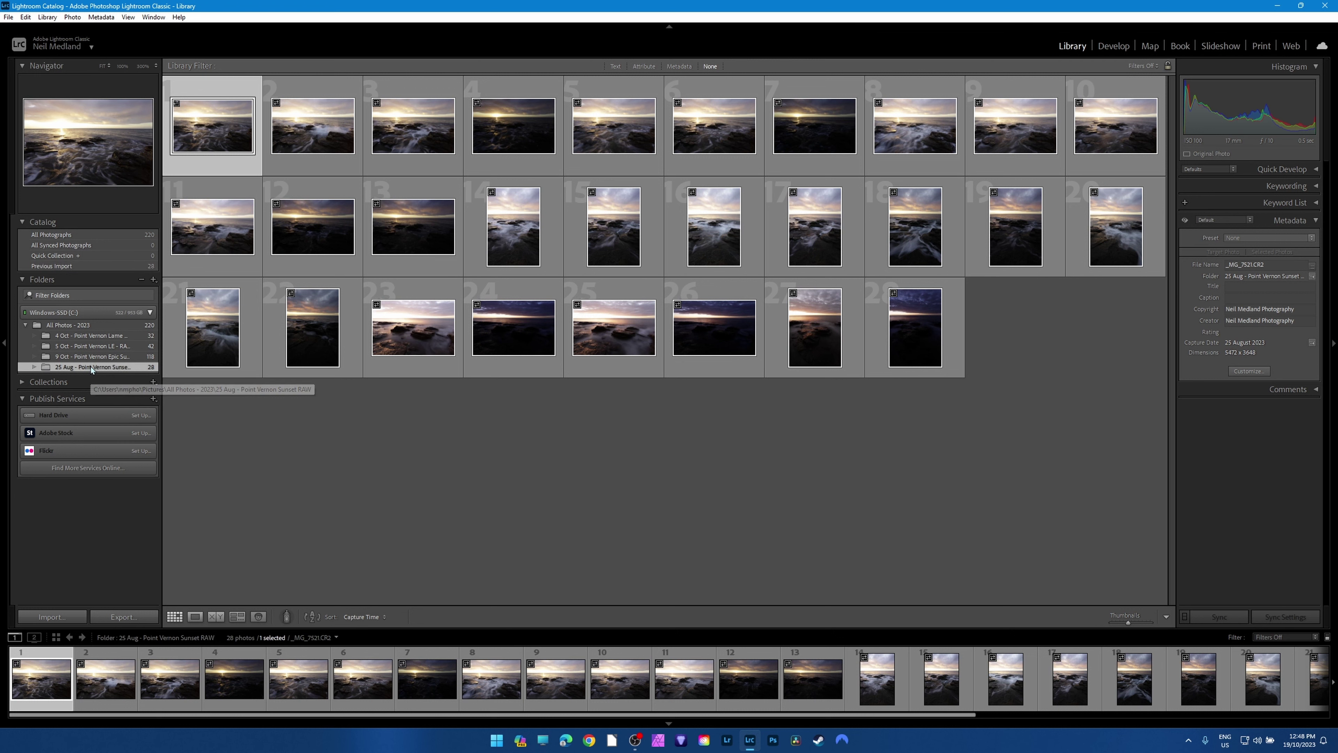
left_click(92, 336)
left_click(91, 367)
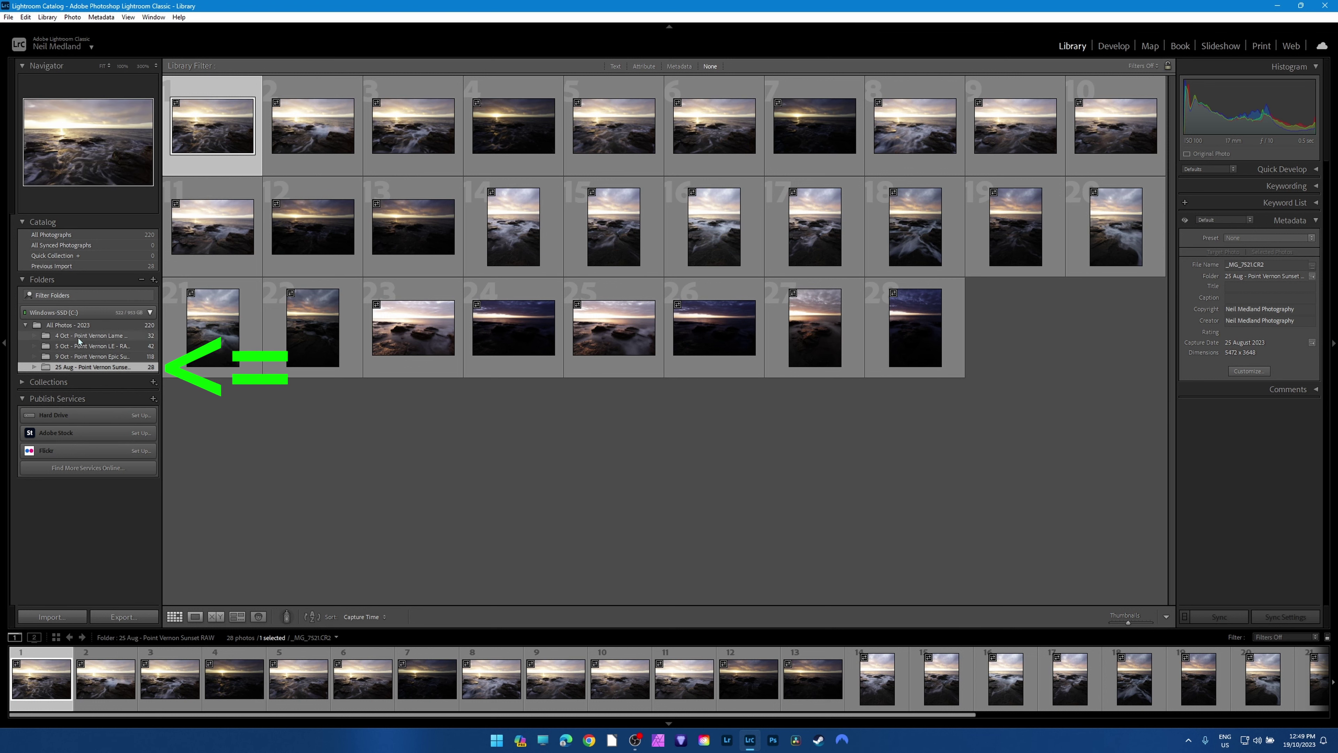
left_click(86, 324)
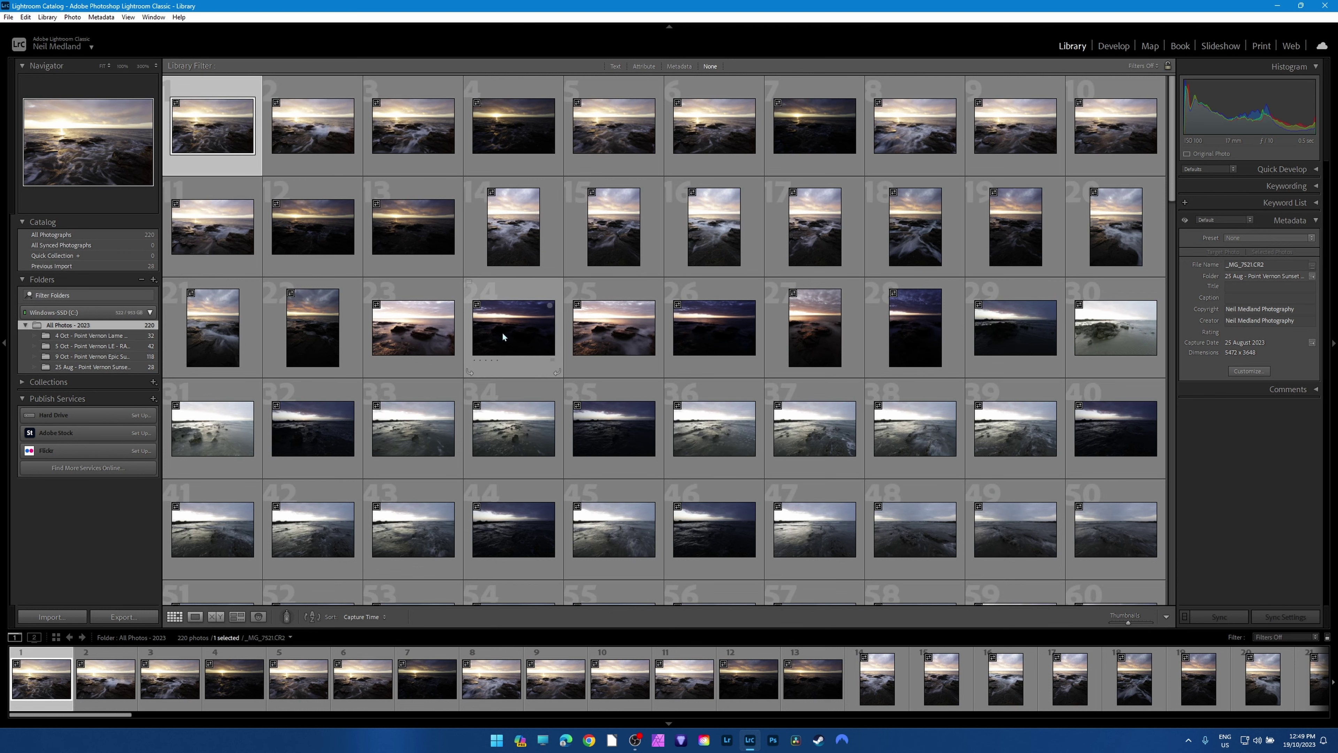
scroll(579, 321, "down", 10)
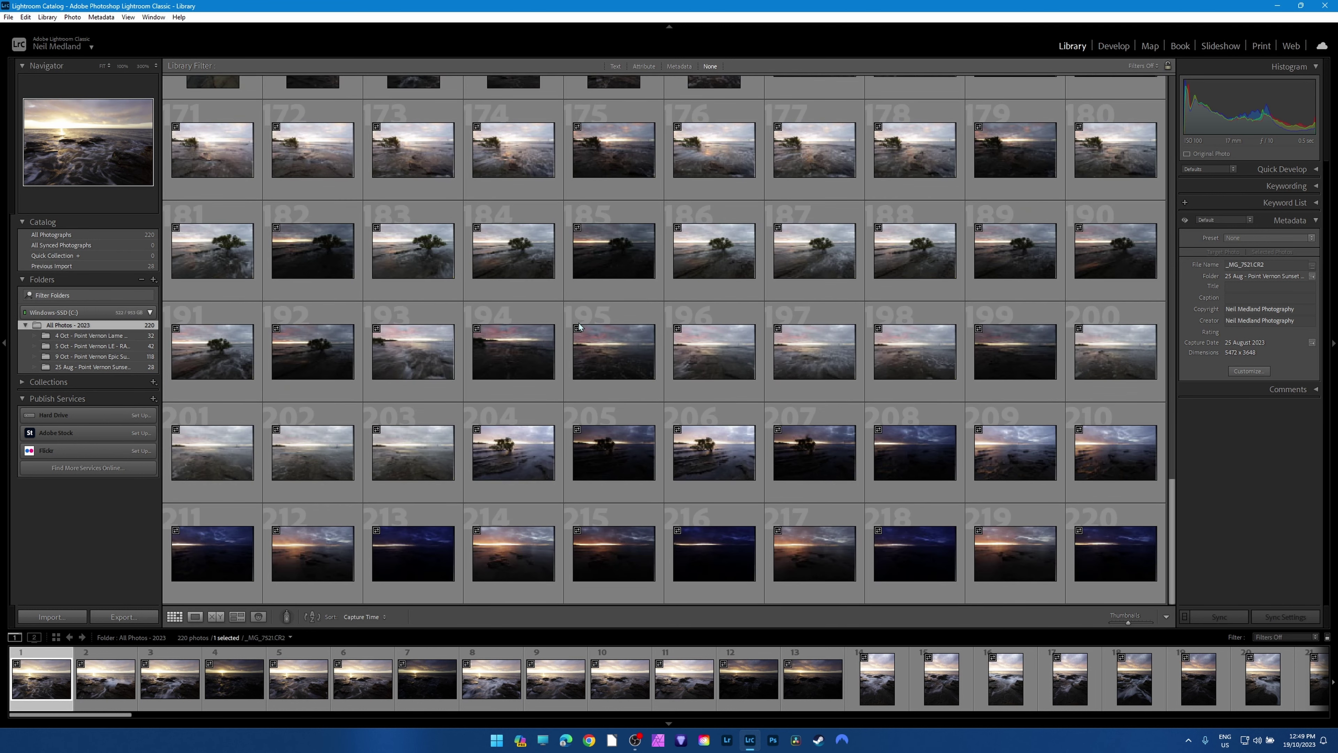
scroll(579, 323, "up", 10)
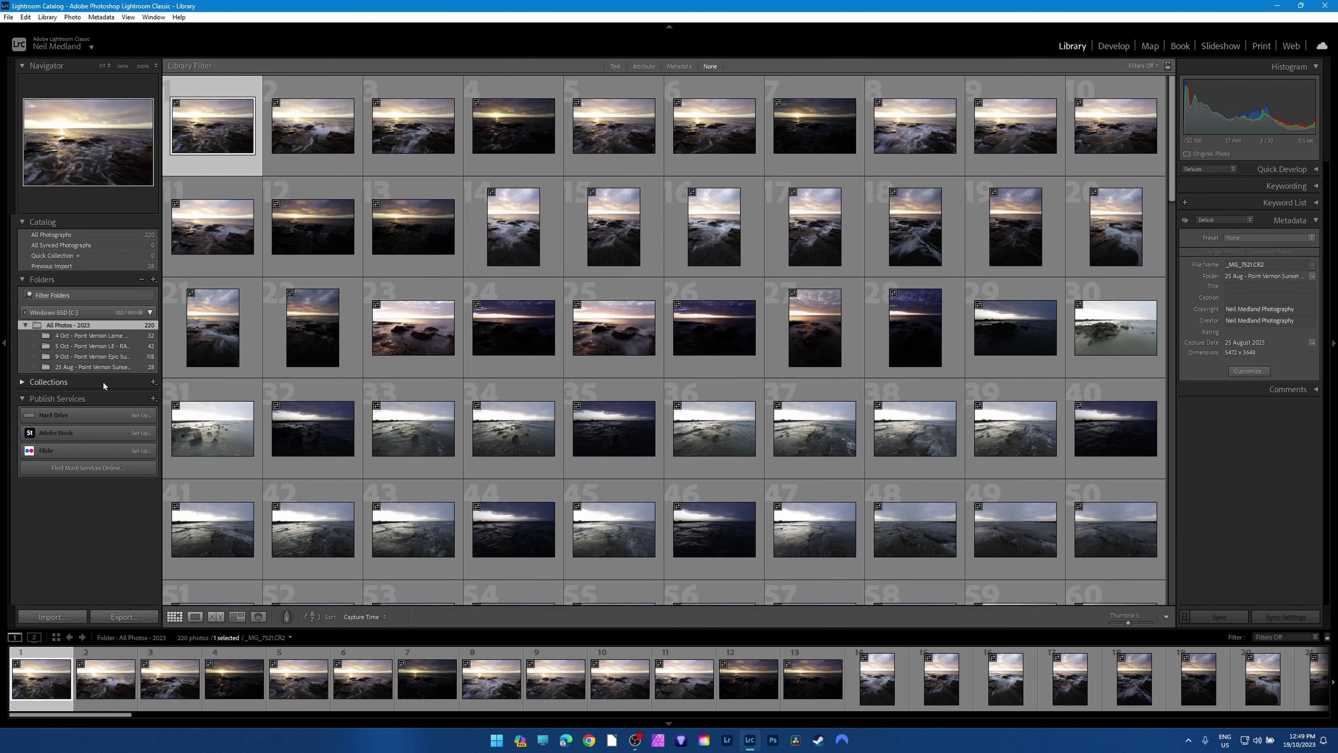
left_click(92, 367)
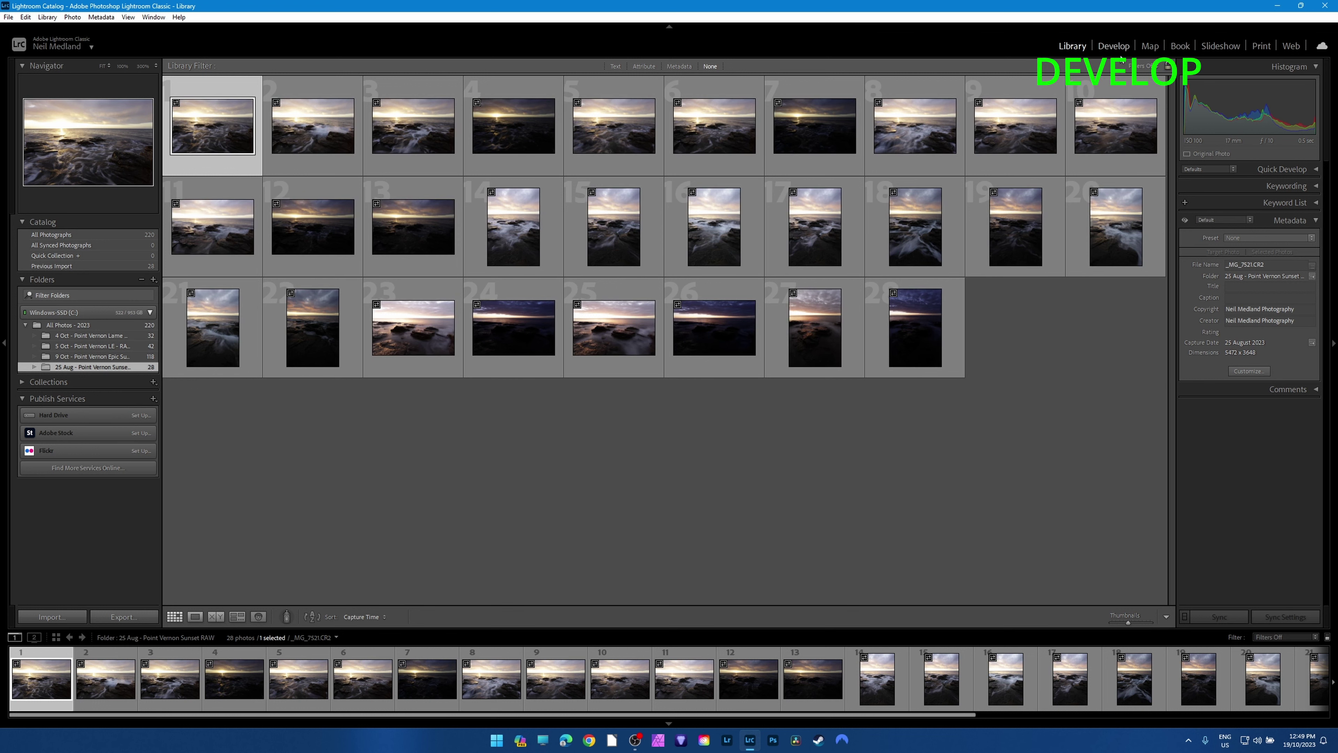
Open the first 25 Aug photo in the Develop module and enlarge its filmstrip thumbnails slightly.
left_click(1114, 47)
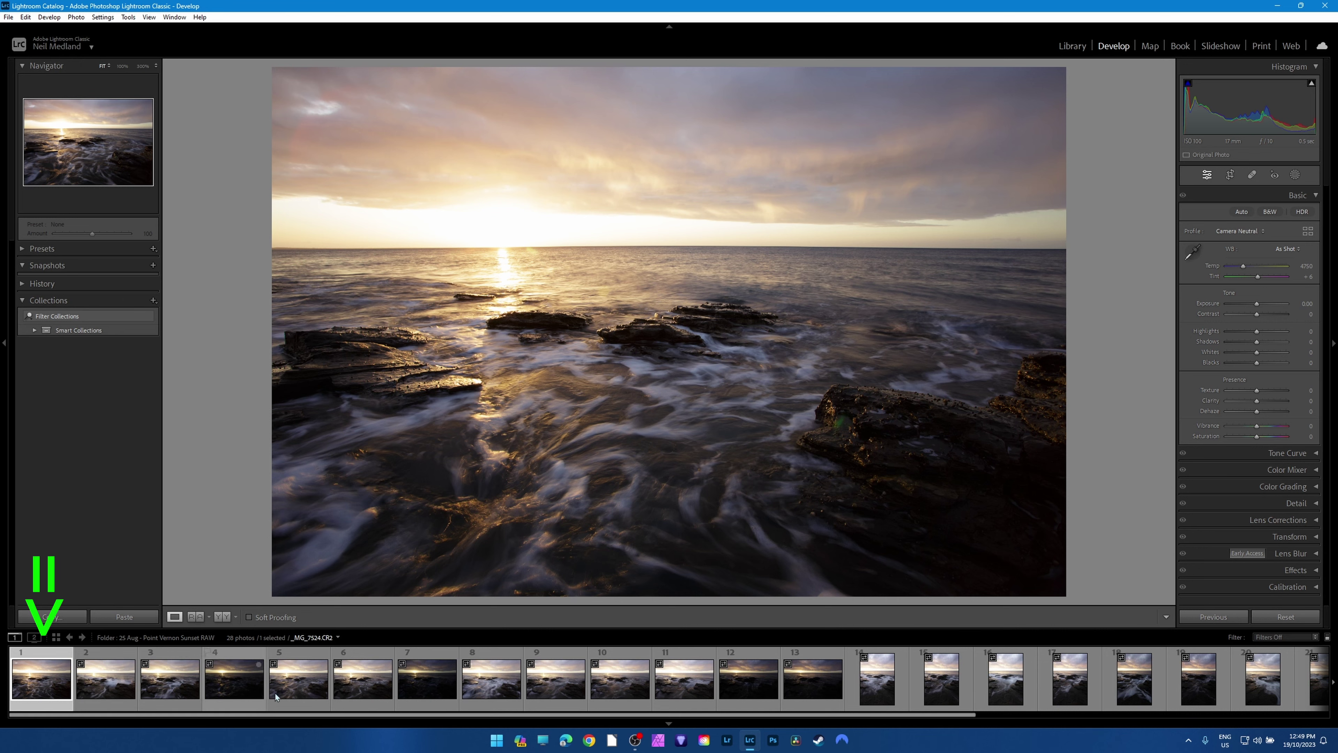
left_click_drag(500, 625, 511, 550)
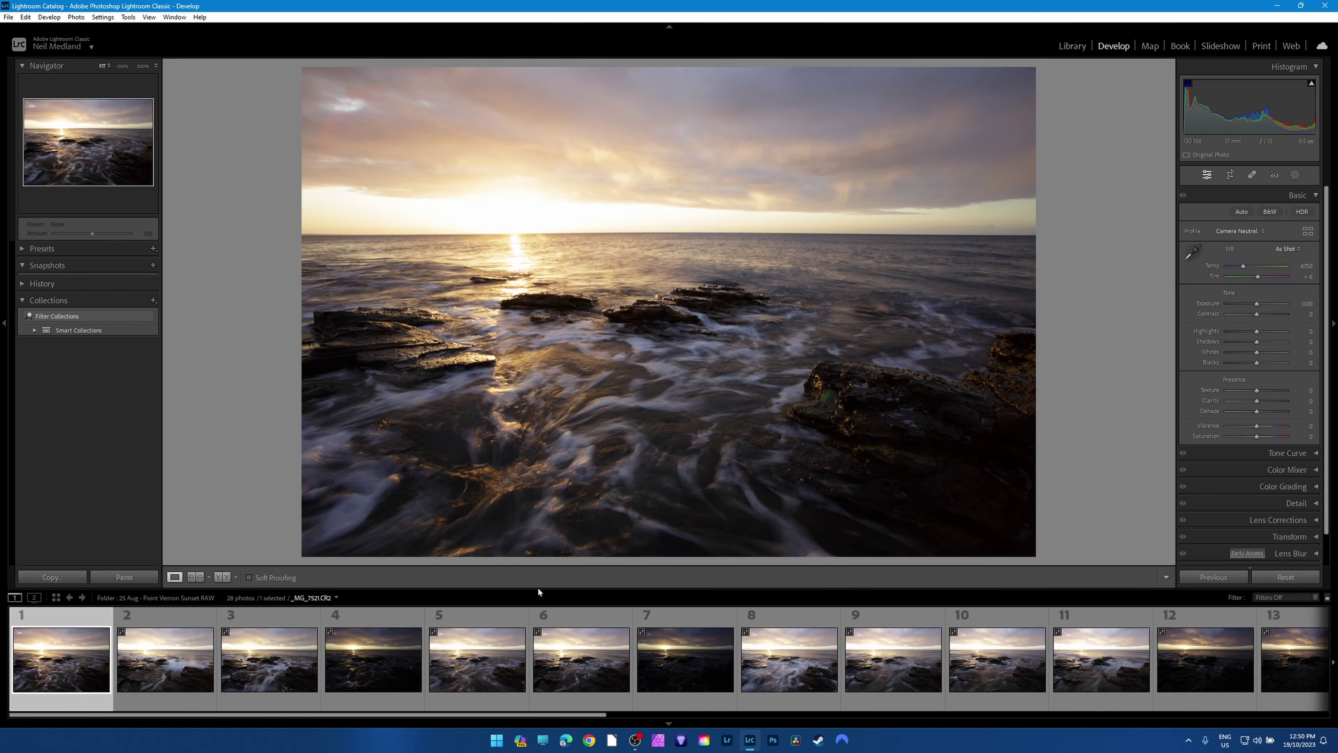
left_click_drag(538, 595, 537, 627)
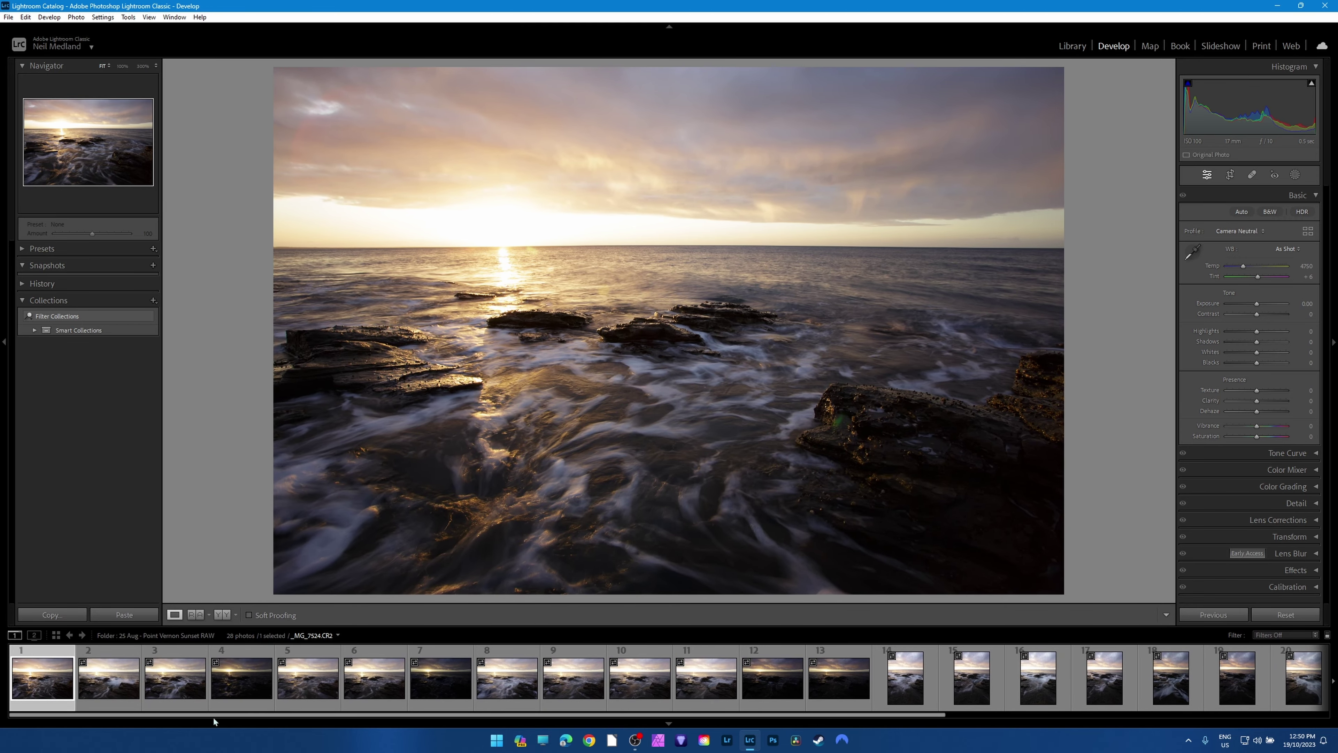
Compare the bright and dark exposures in the 25 Aug filmstrip, from the opening photos through the fourth, seventh and twelfth.
key("Right")
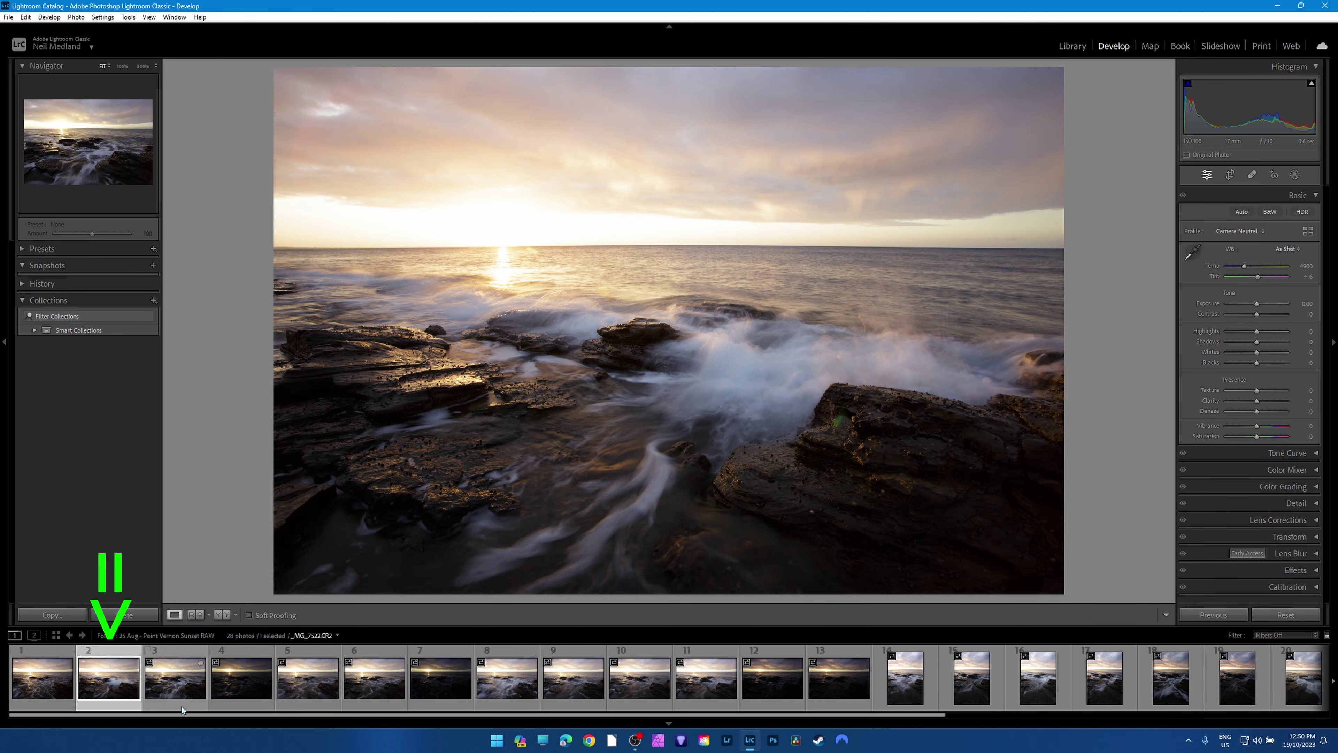
left_click(182, 706)
left_click(245, 708)
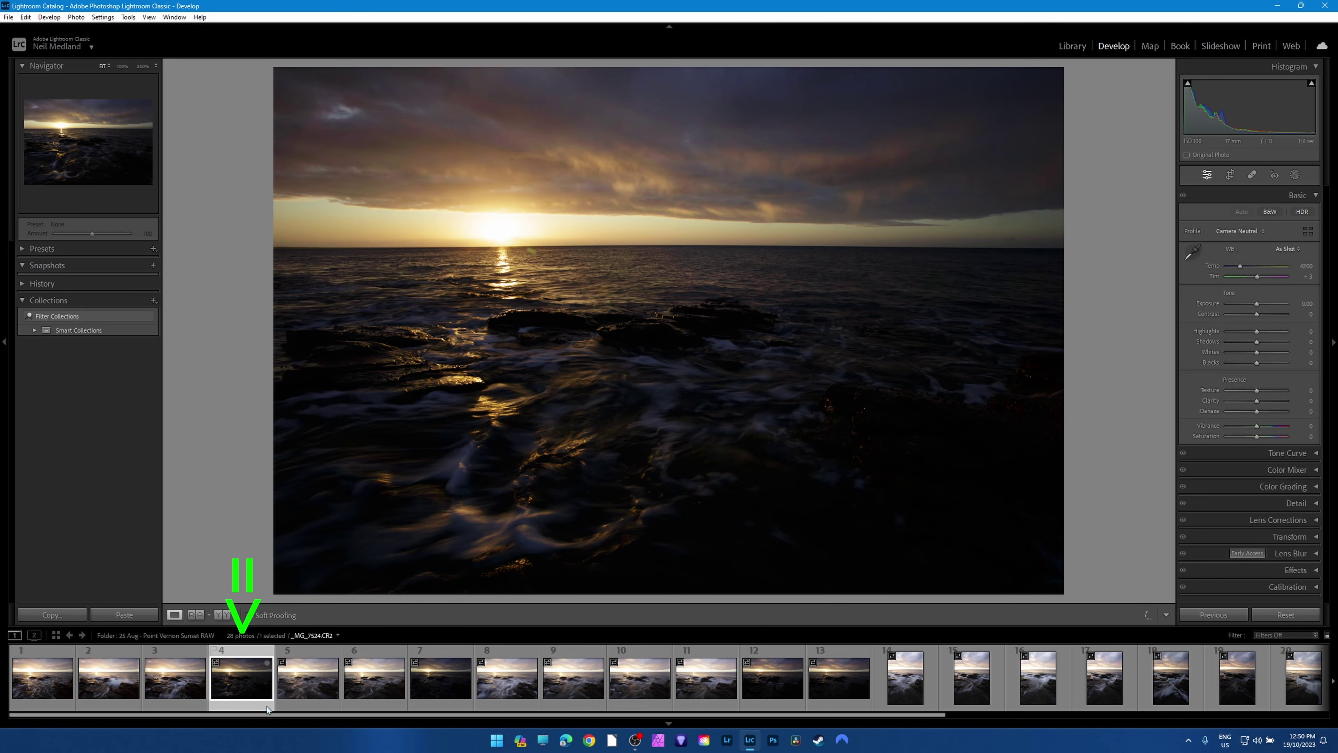
left_click(306, 708)
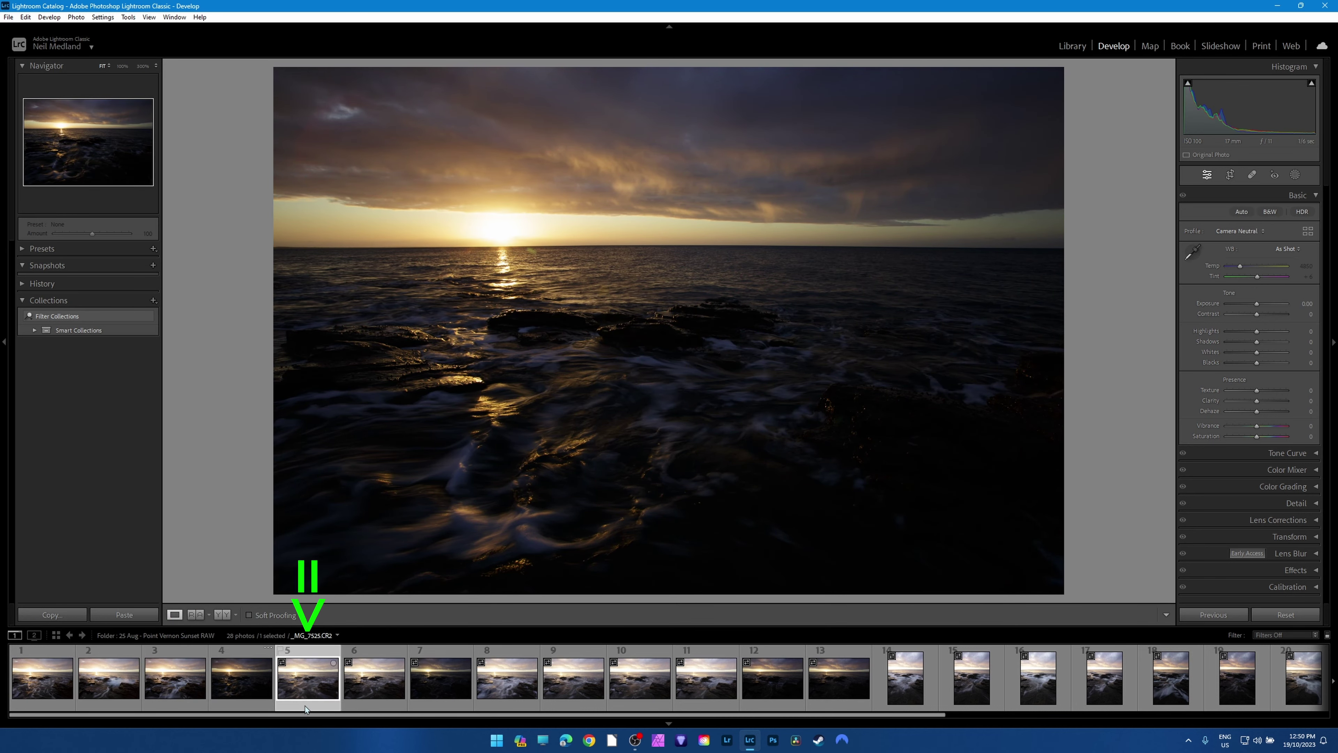
left_click(37, 705)
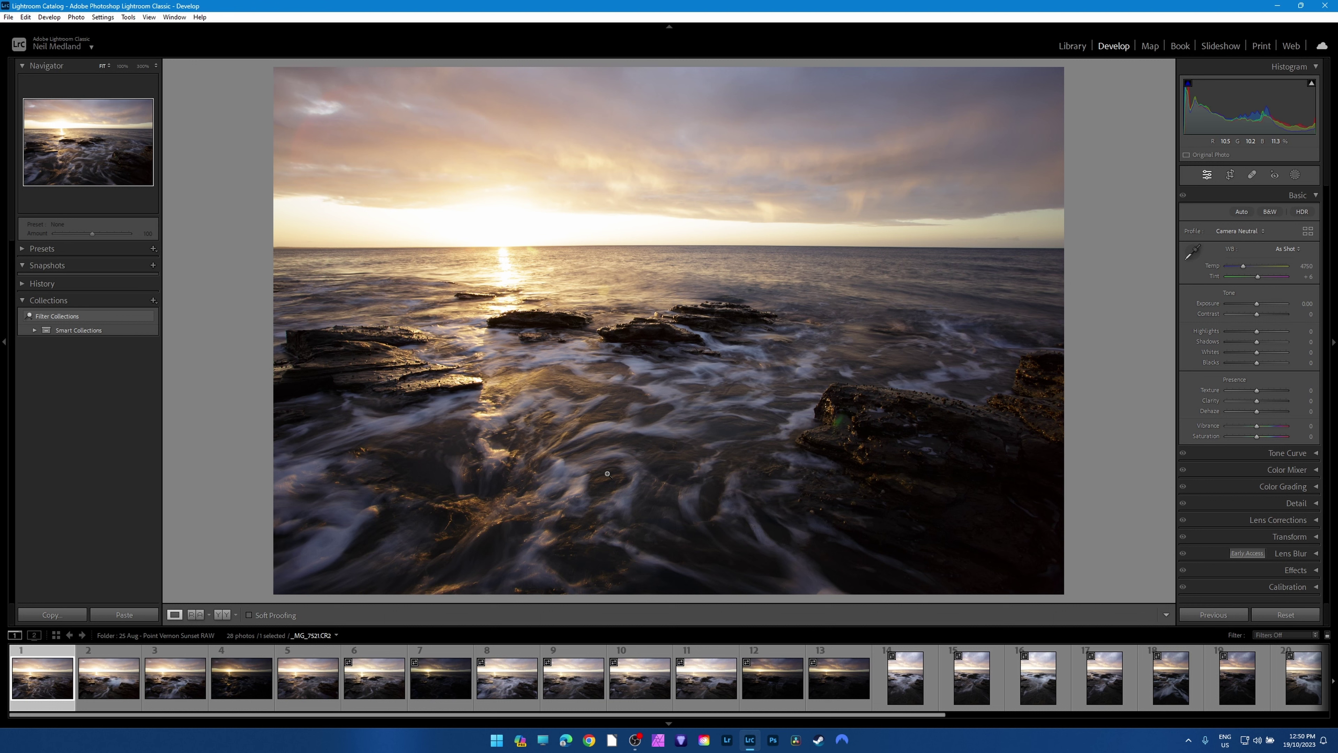
left_click(237, 706)
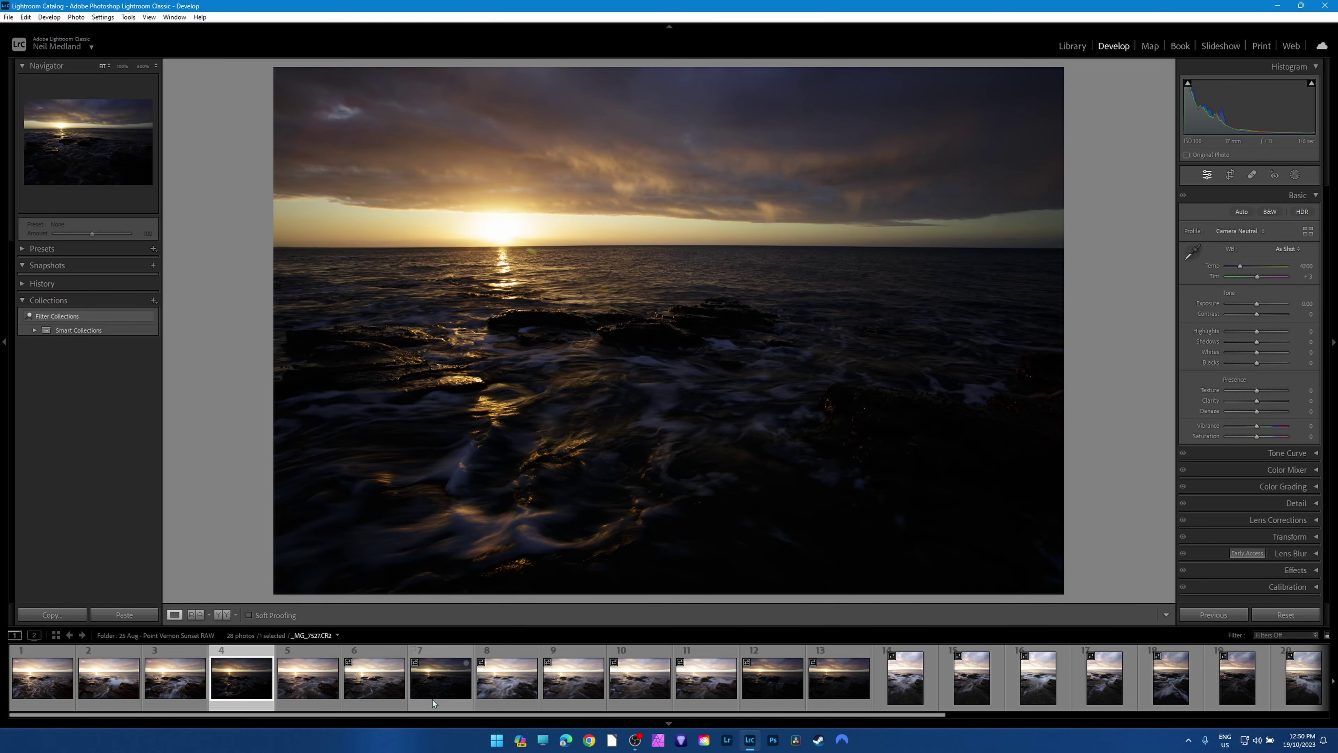
left_click(434, 703)
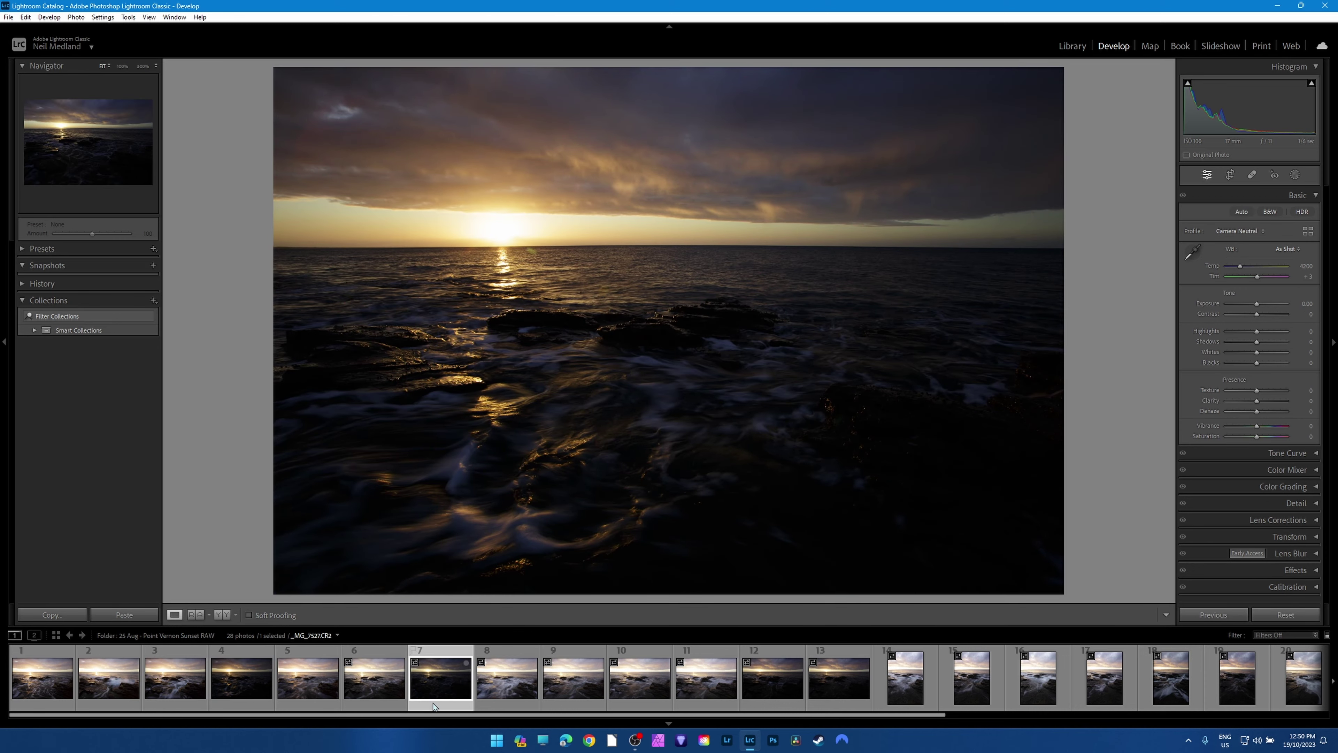
left_click(759, 706)
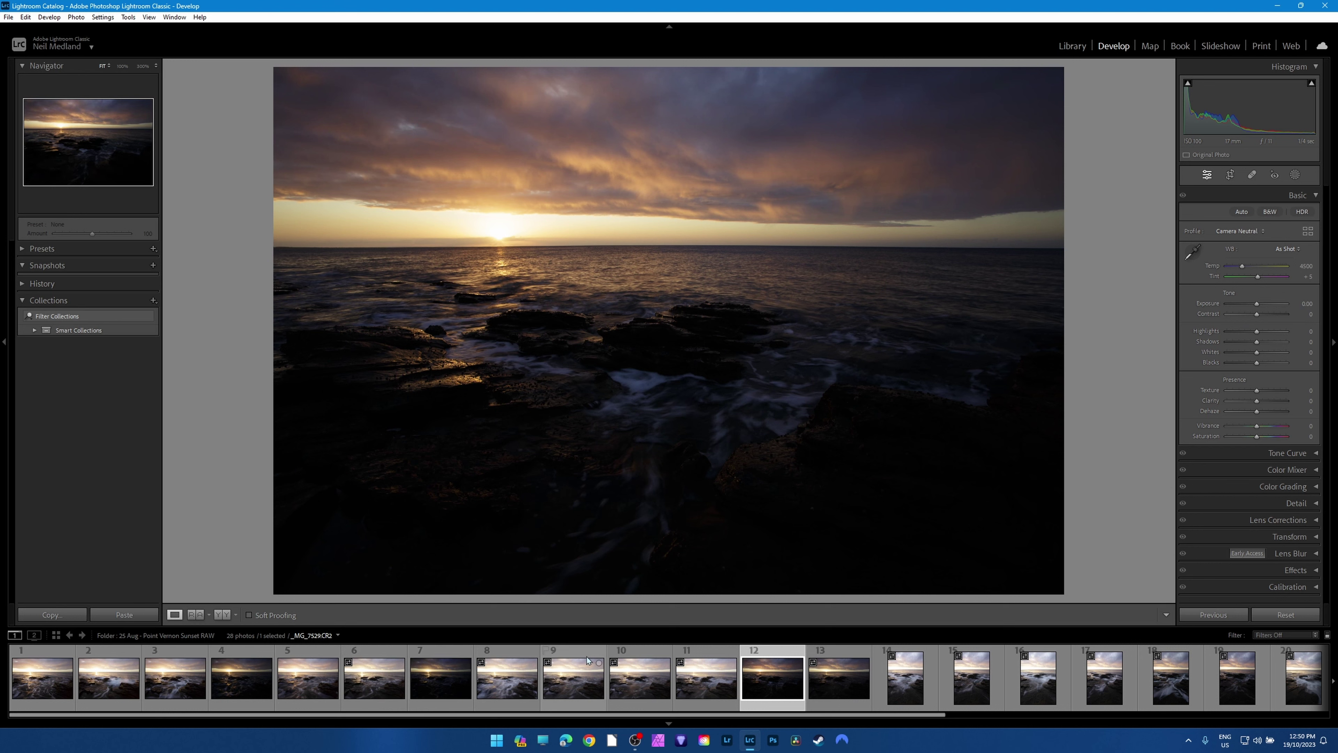
left_click_drag(766, 717, 435, 700)
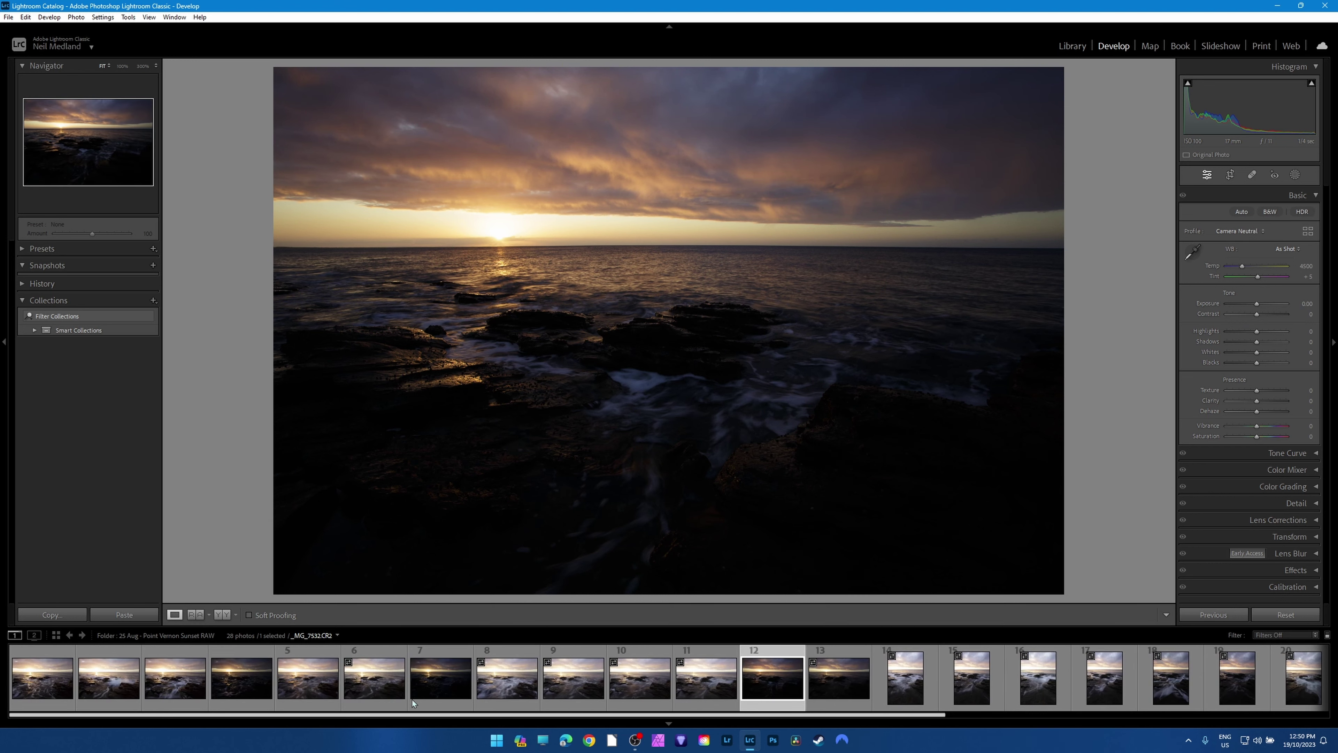
mouse_move(501, 717)
left_mouse_down()
mouse_move(908, 719)
mouse_move(500, 716)
left_mouse_up()
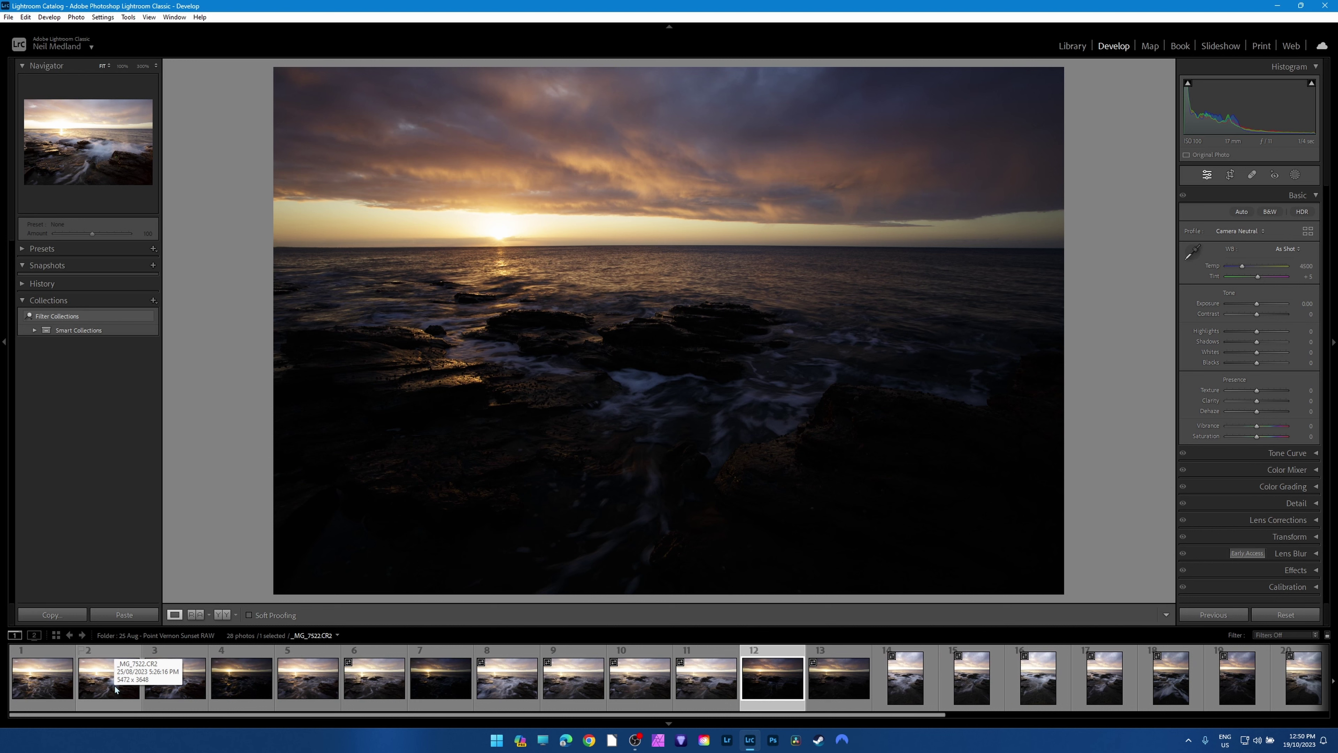
Go through the first six photos and the eighth one by one in Develop, and return to the first photo.
left_click(41, 706)
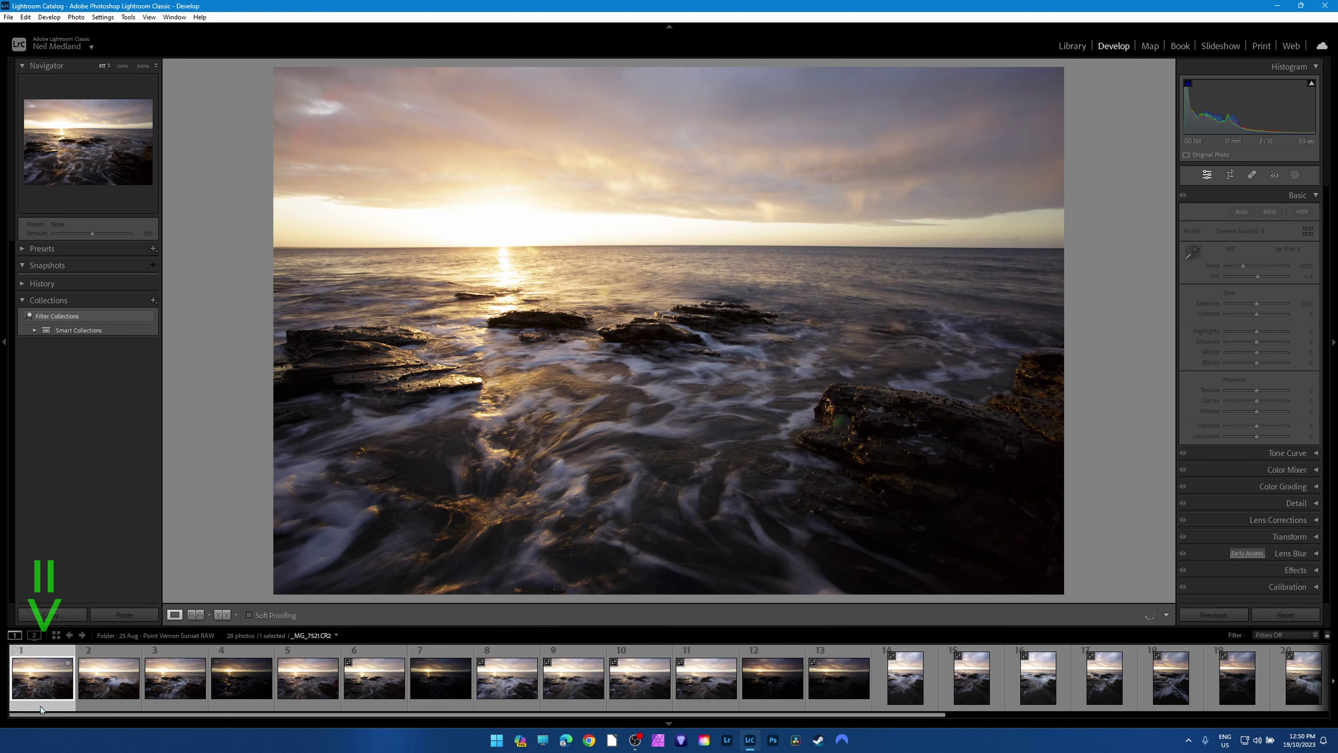
left_click(108, 705)
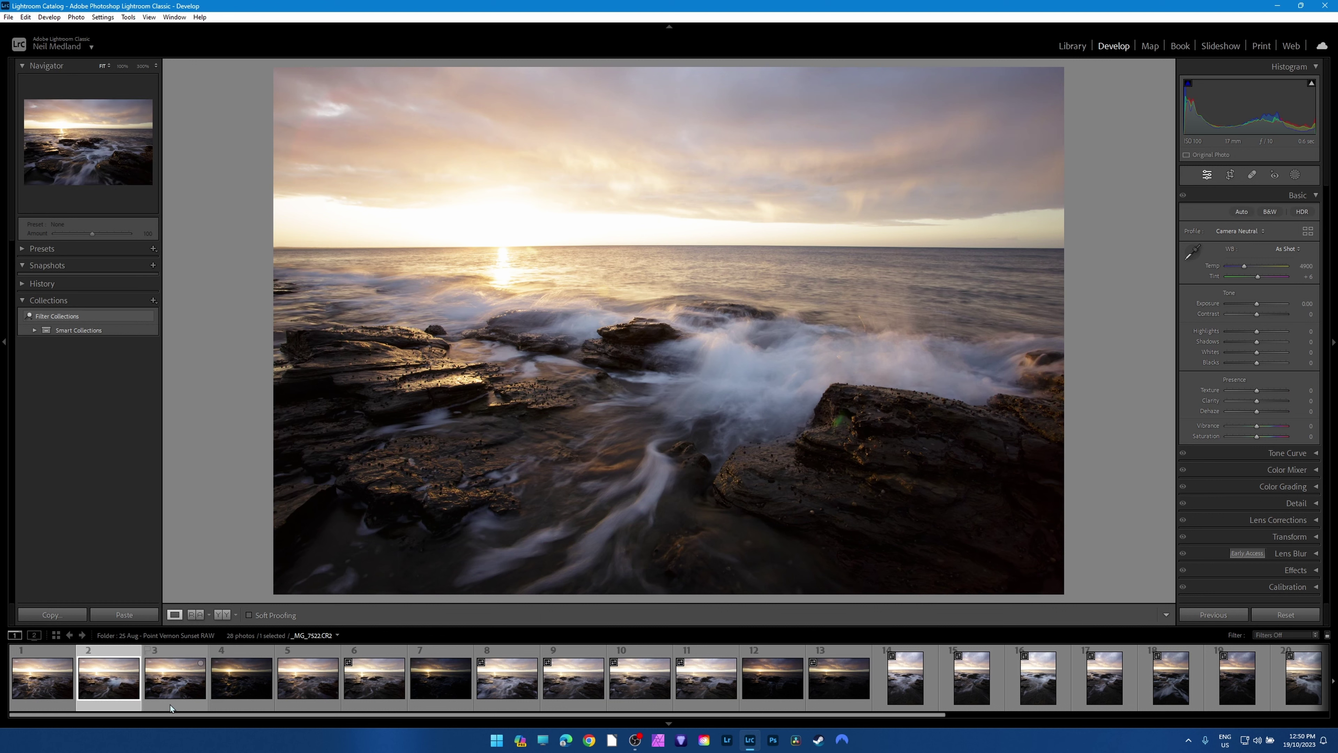
left_click(170, 706)
left_click(239, 705)
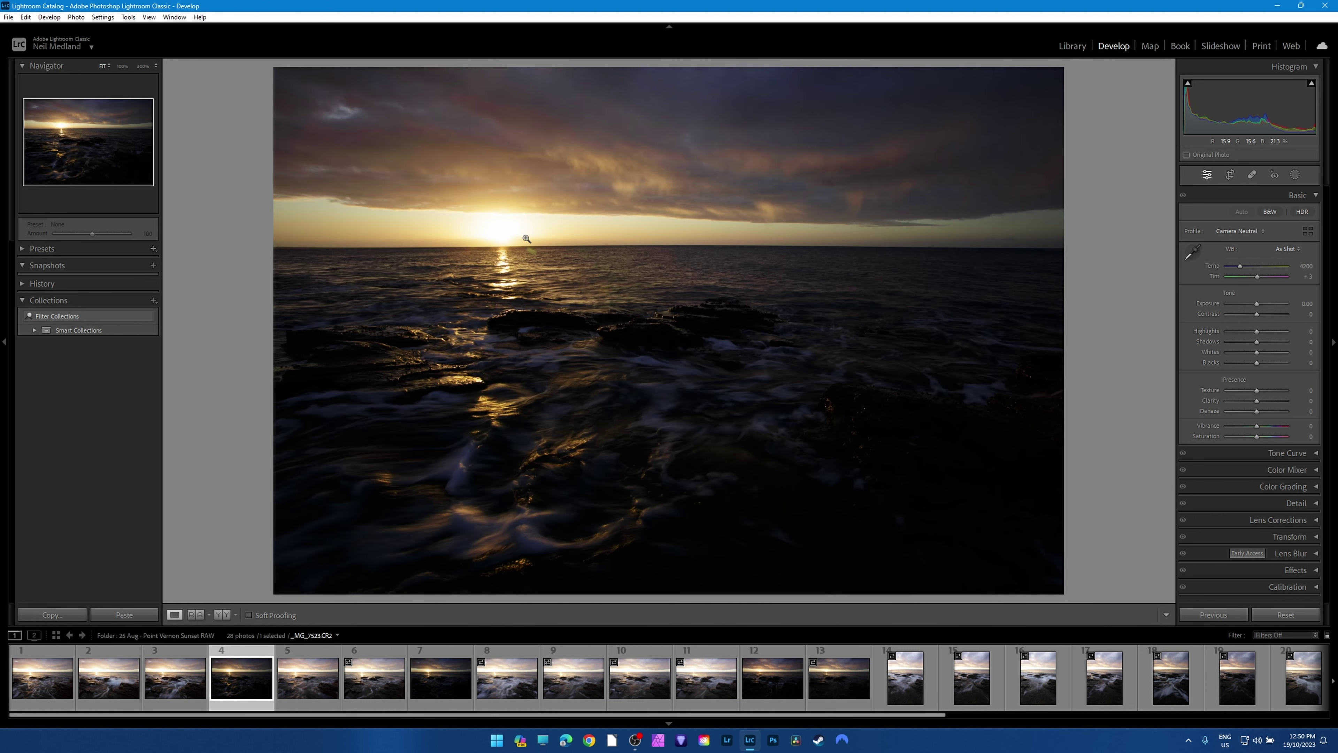
left_click(310, 706)
left_click(366, 705)
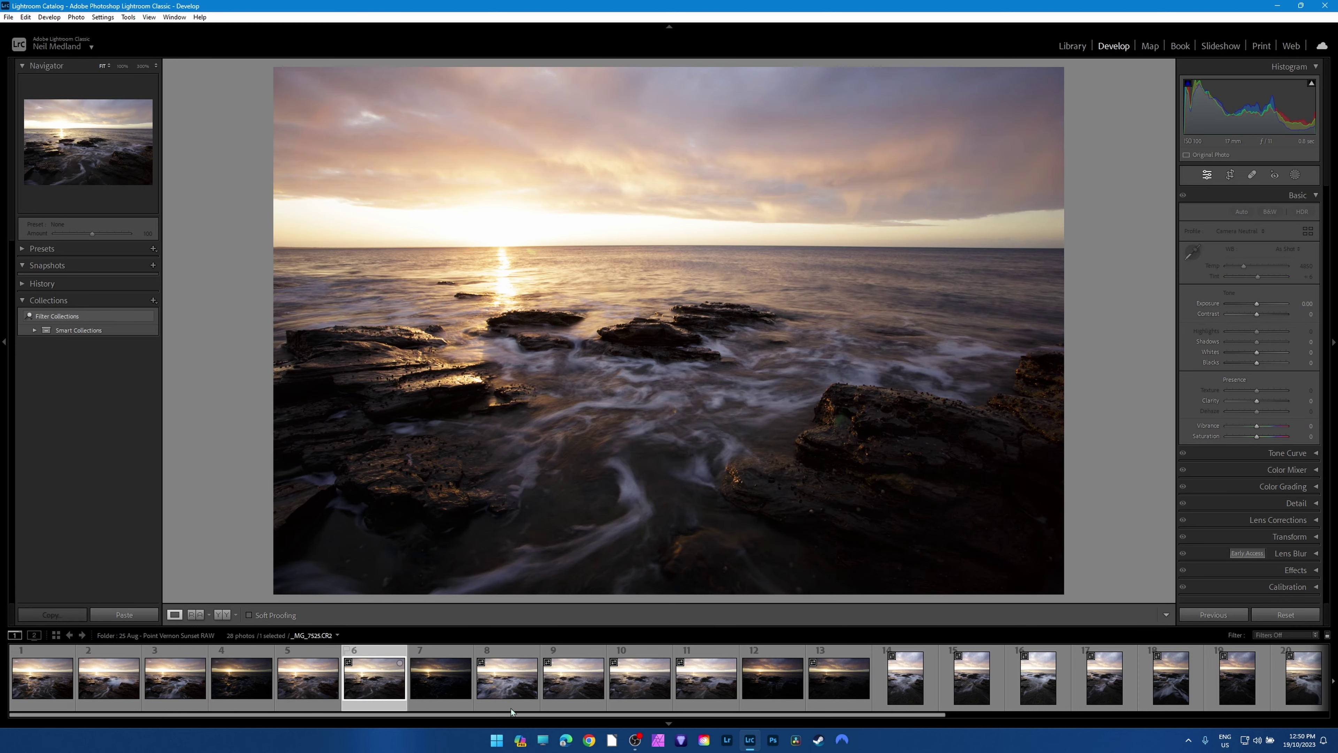
left_click(511, 711)
left_click(38, 709)
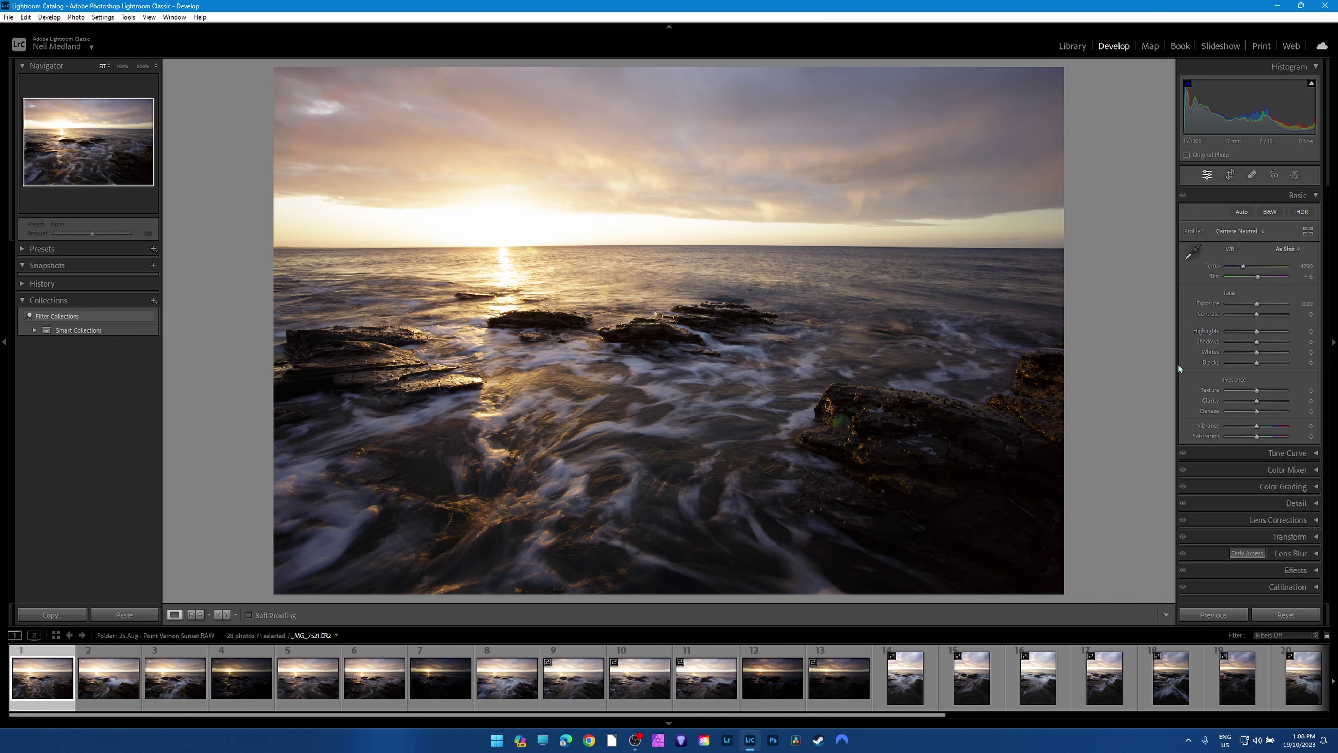
Widen the Develop adjustments area for finer slider control, trying the Exposure slider at different widths and resetting it.
left_click_drag(1178, 368, 1096, 367)
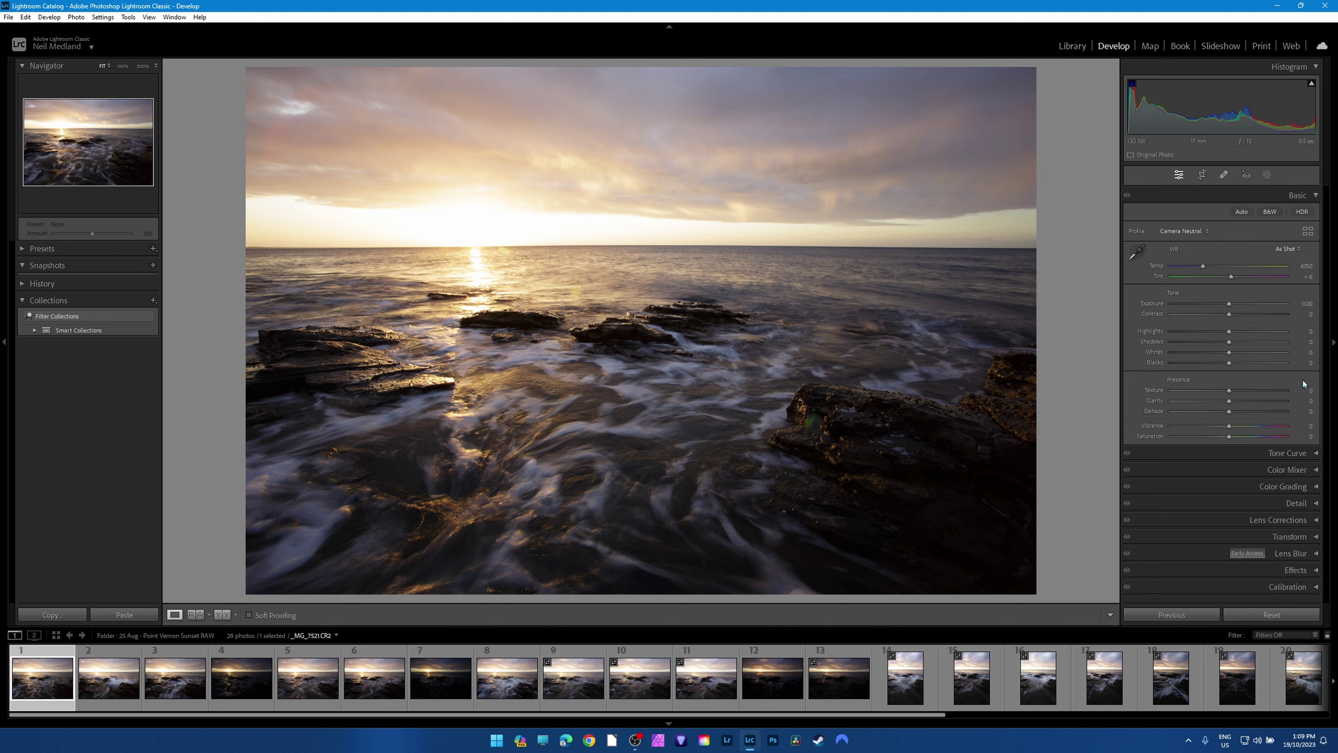
left_click_drag(1229, 304, 1176, 315)
left_click_drag(1259, 305, 1258, 305)
double_click(1257, 305)
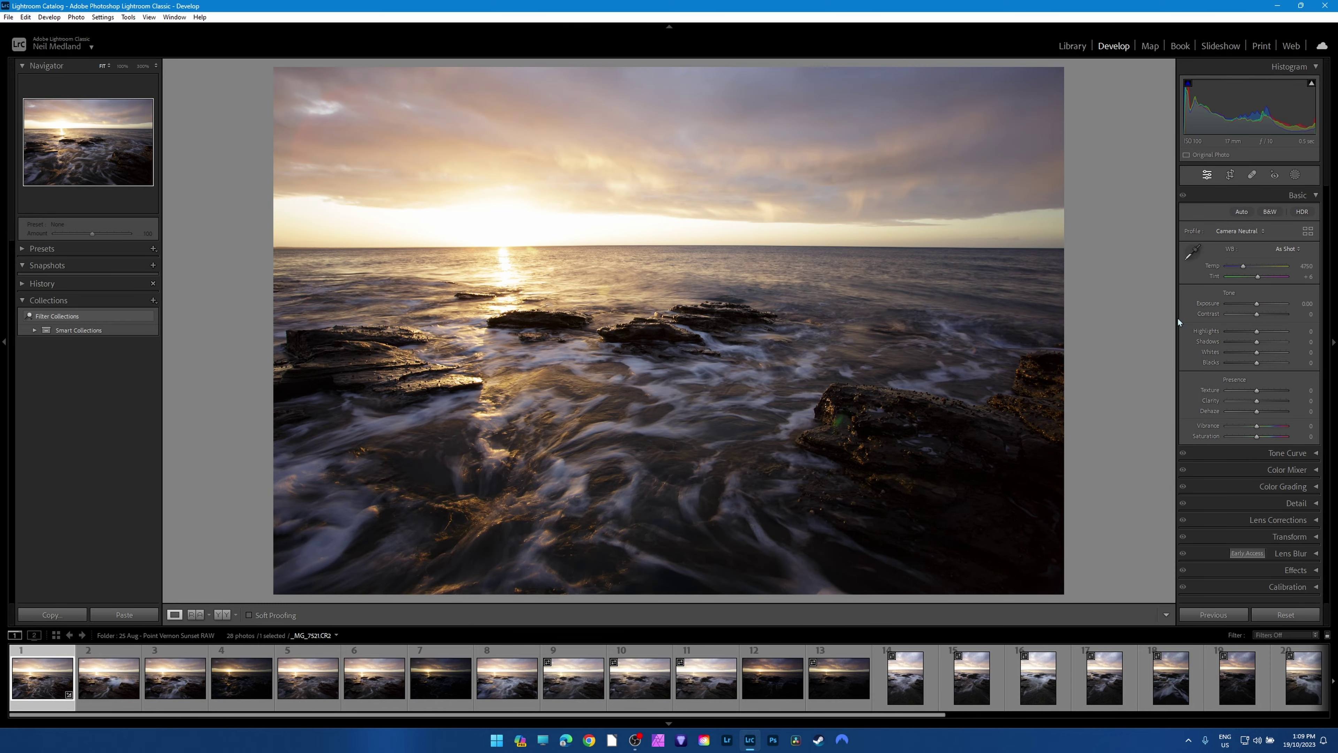
left_click_drag(1176, 318, 1049, 319)
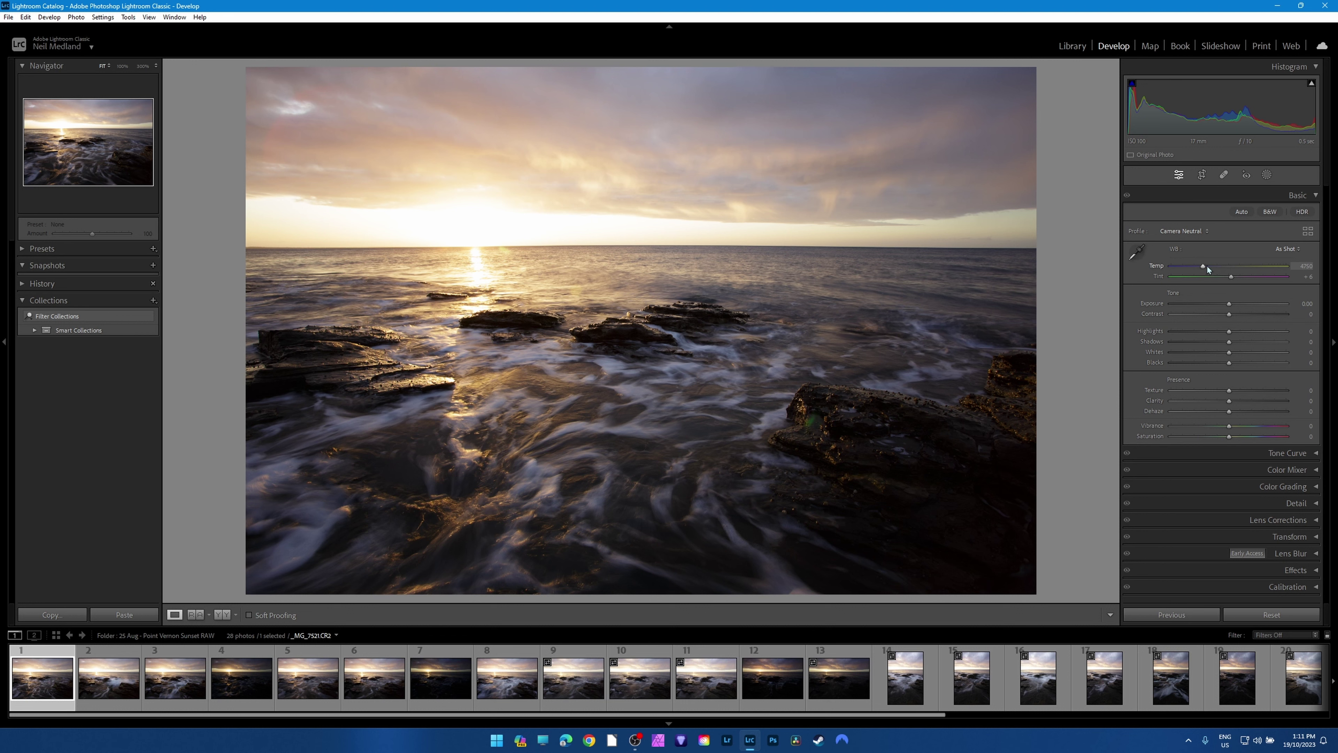
Try the As Shot, Auto, Daylight and Cloudy white balance presets on the first photo.
left_click(1299, 250)
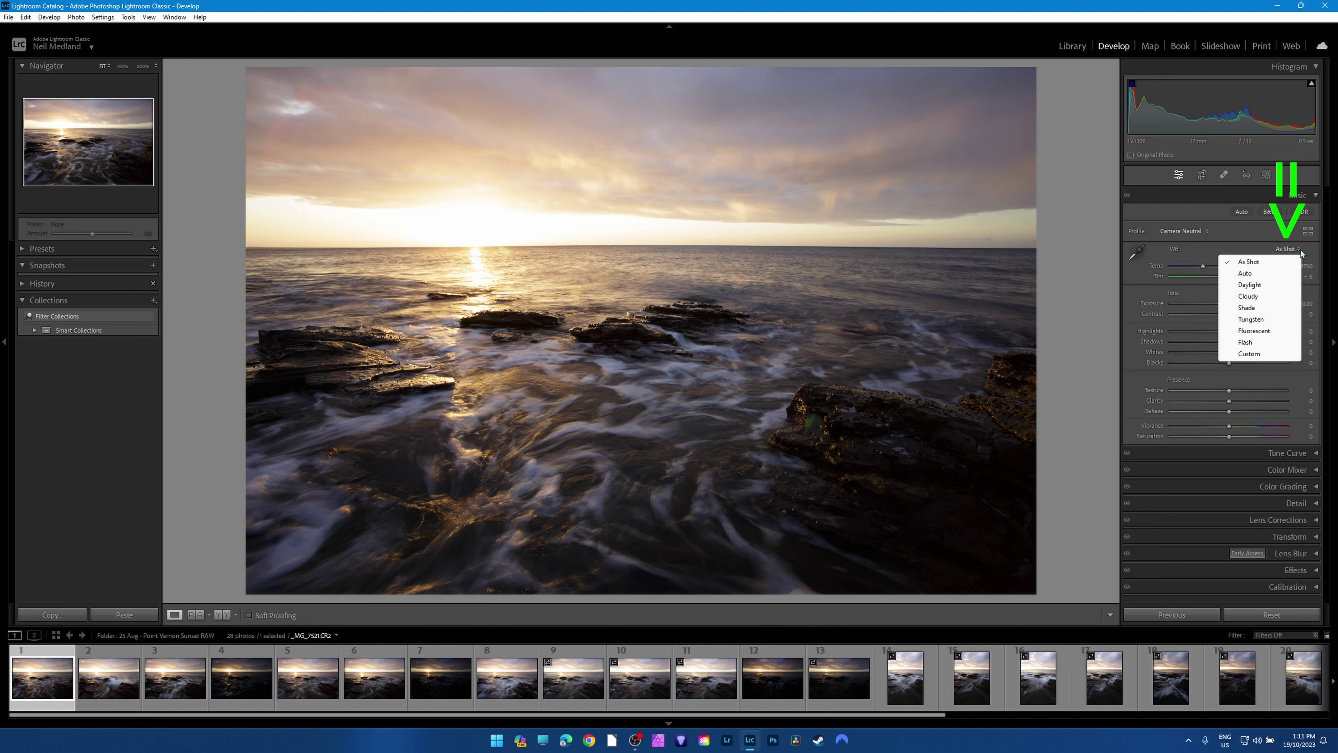
left_click(1284, 257)
left_click(1299, 249)
left_click(1279, 263)
left_click(1296, 251)
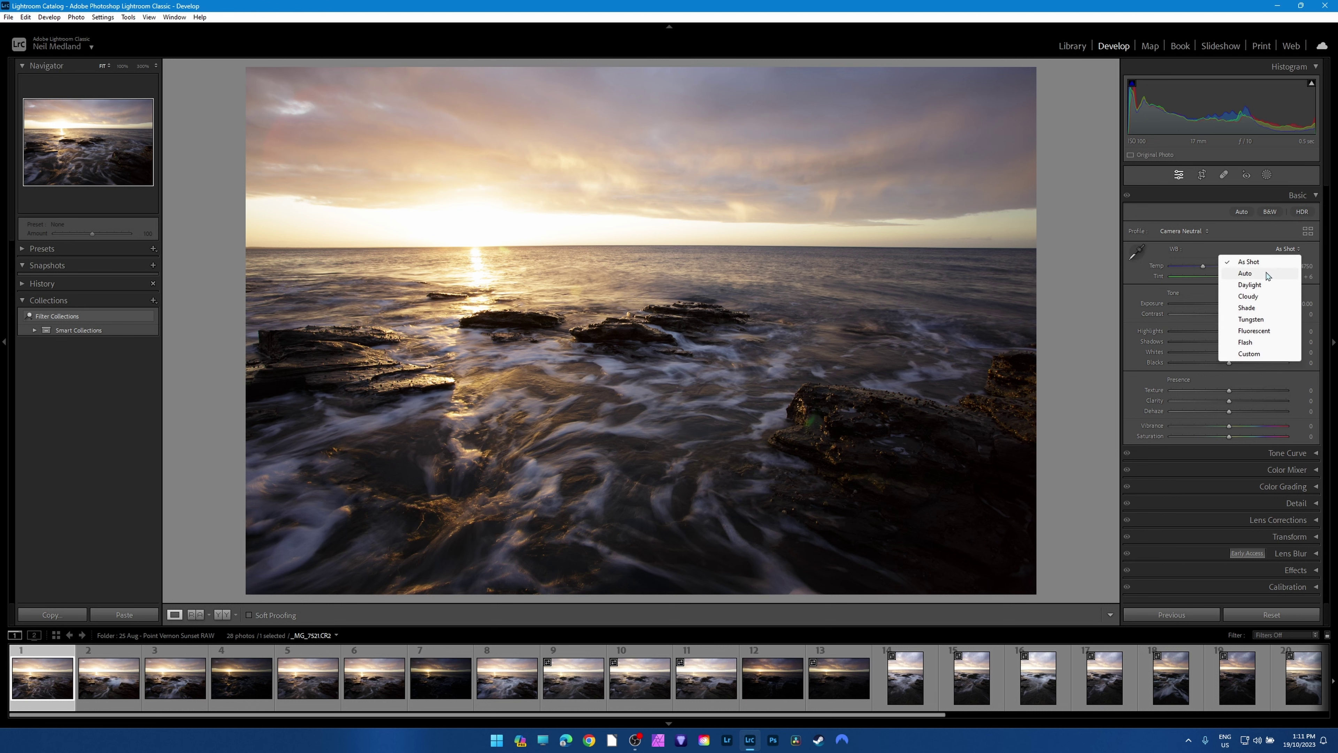
left_click(1267, 274)
left_click(1296, 252)
left_click(1266, 285)
left_click(1298, 251)
left_click(1258, 296)
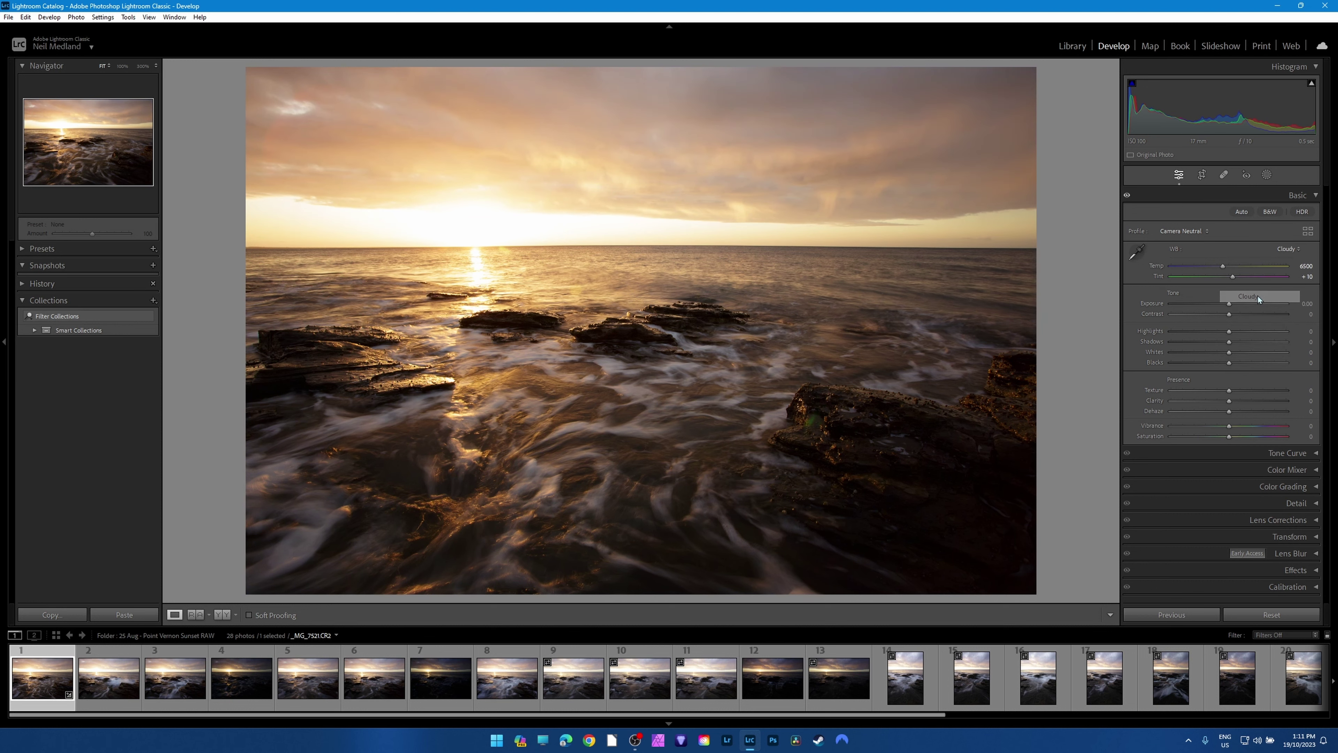
Try the Tungsten and Custom white balance options on the first photo and return it to As Shot.
left_click(1296, 250)
left_click(1260, 319)
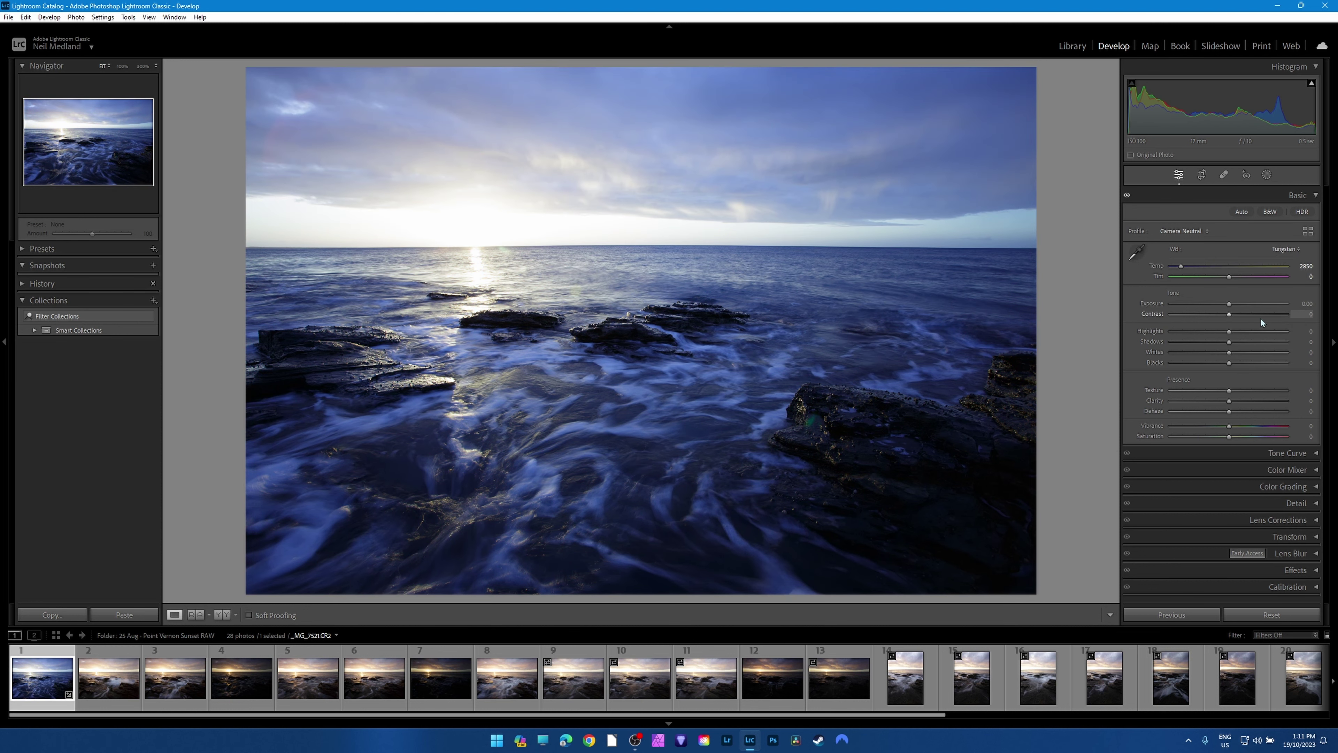
left_click(1299, 257)
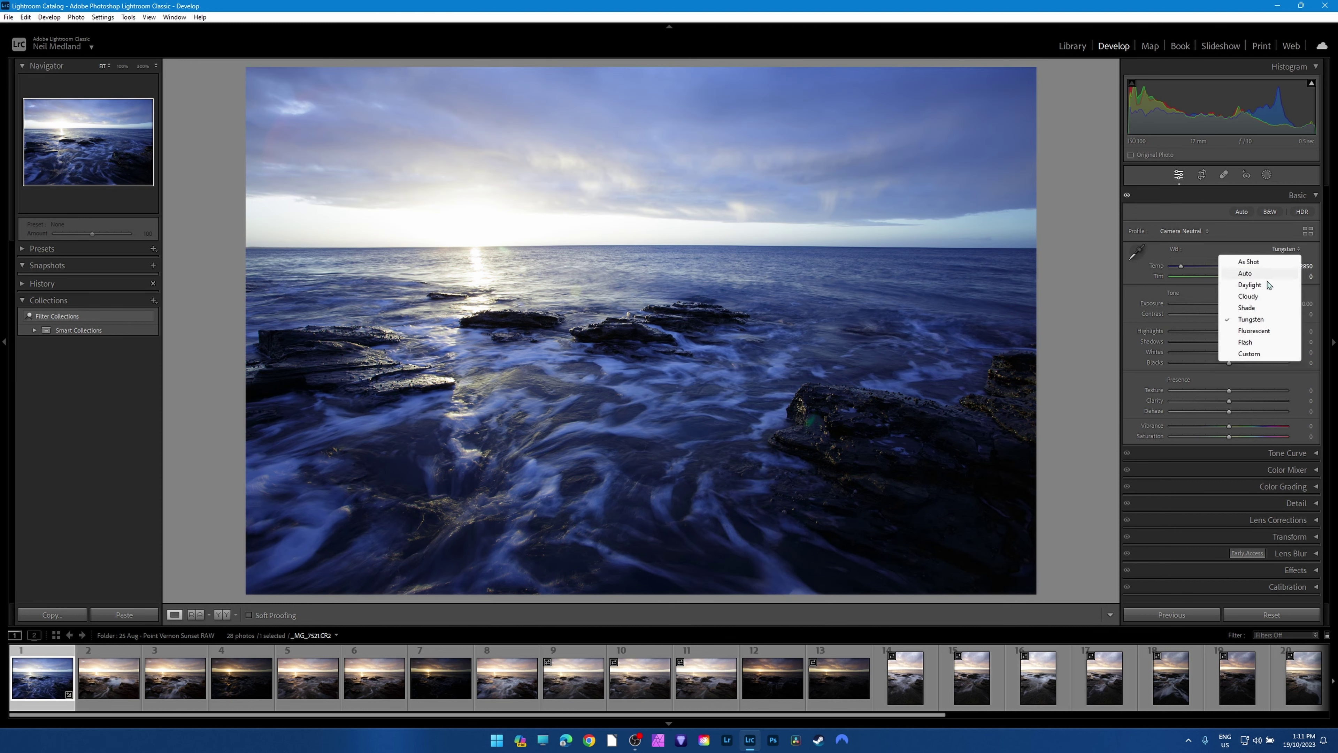
left_click(1260, 355)
left_click(1287, 248)
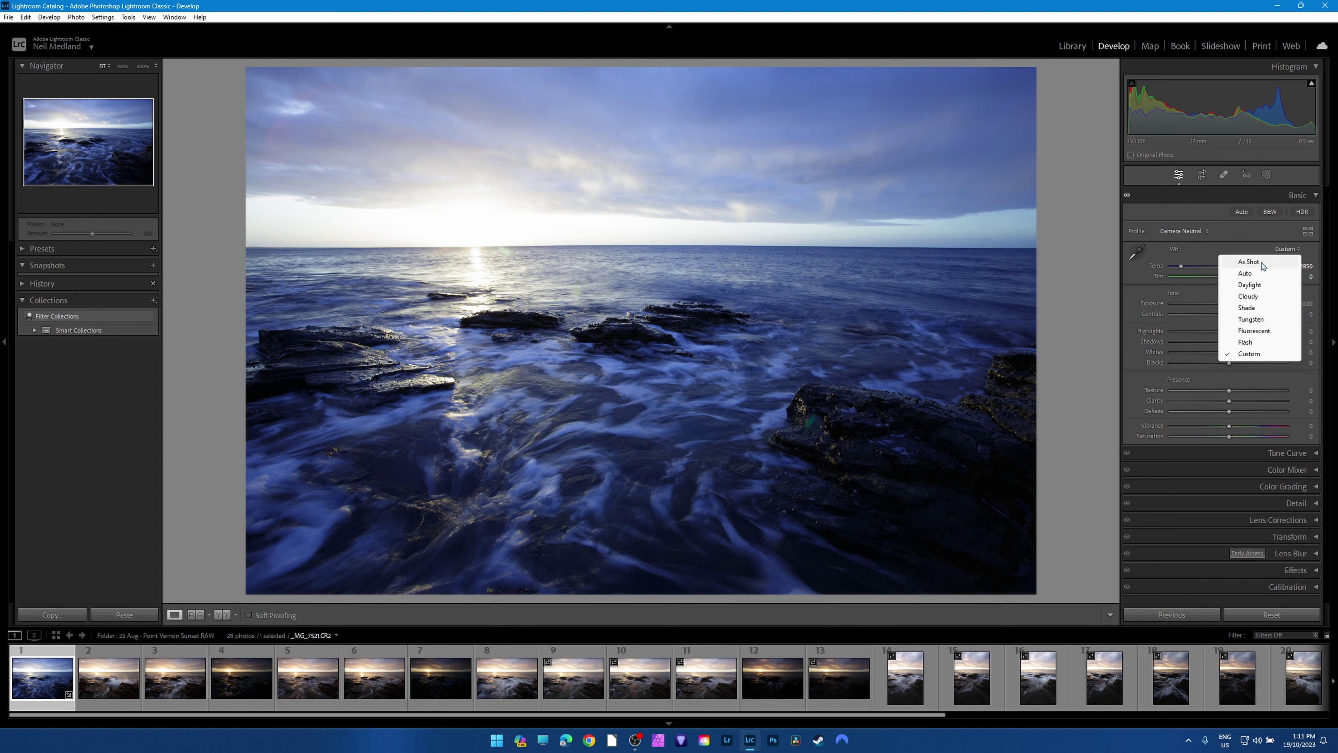
left_click(1261, 263)
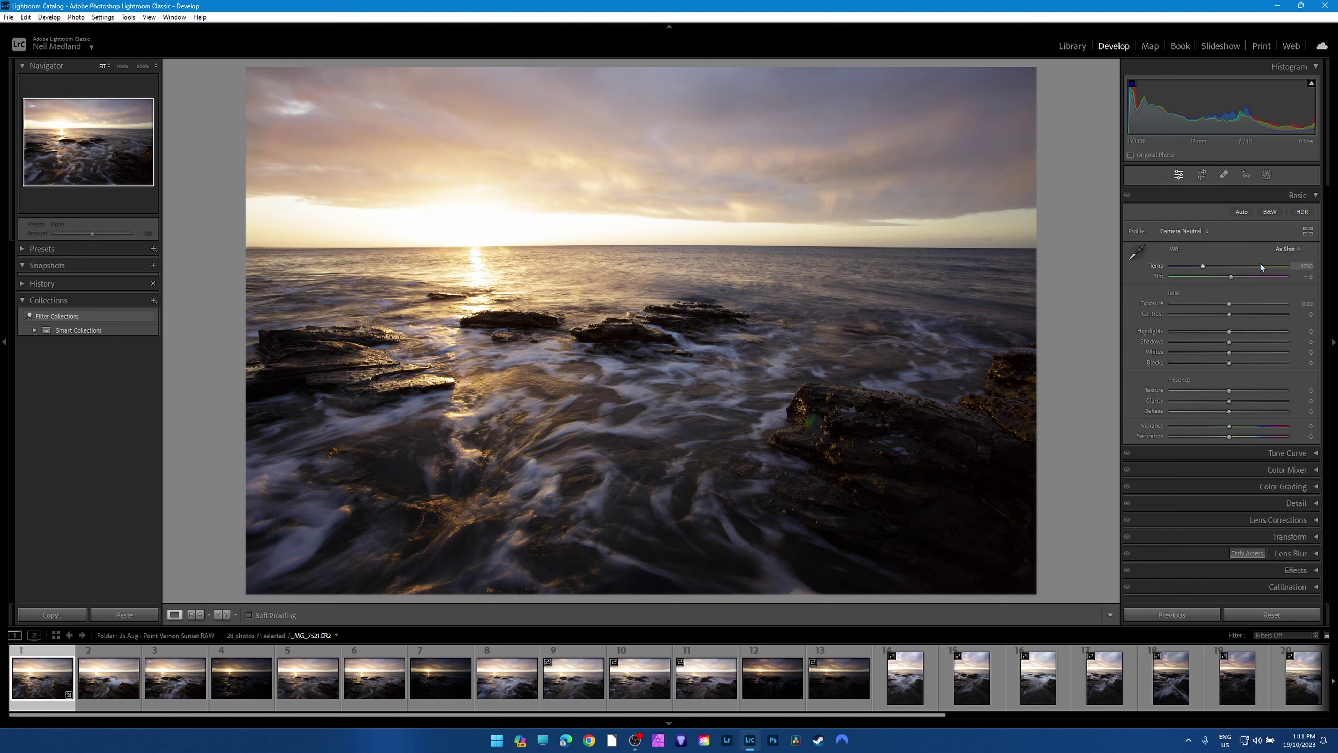
Try warmer and cooler white balance temperatures on the first photo, between about 7963 and 4353.
left_click_drag(1203, 266, 1240, 268)
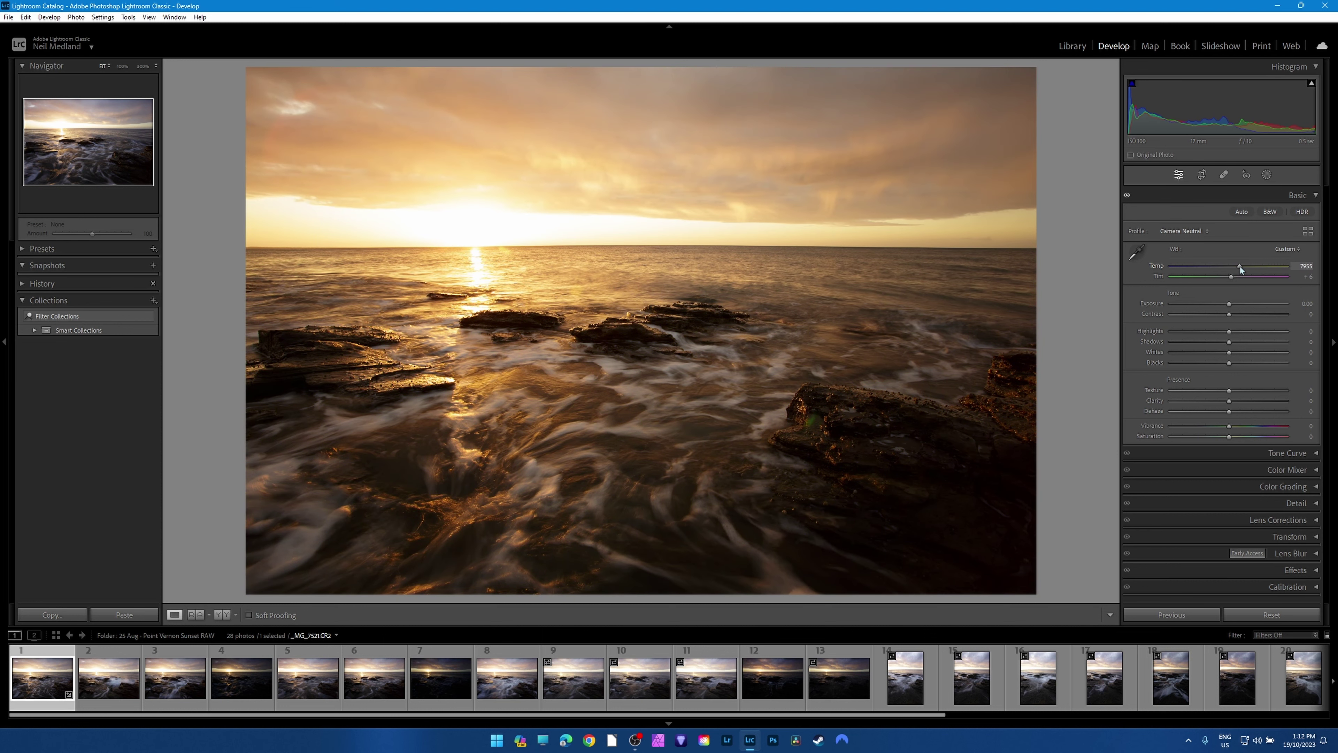
left_click_drag(1203, 266, 1231, 282)
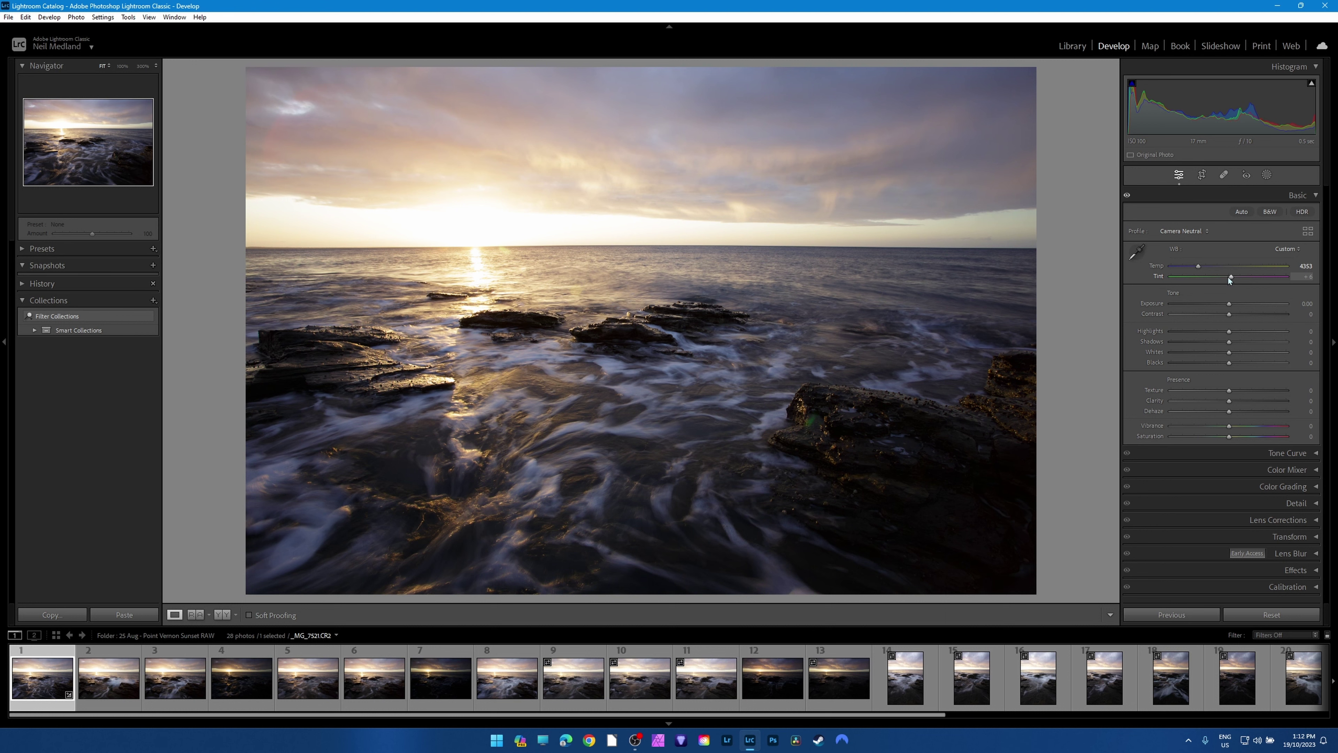
left_click_drag(1197, 268, 1202, 267)
Try extreme settings on the first photo, including Temp 8136, Tint -83, Exposure +2.33 and Clarity +47, and reset all its adjustments.
left_click_drag(1202, 265, 1255, 304)
left_click_drag(1229, 331, 1256, 402)
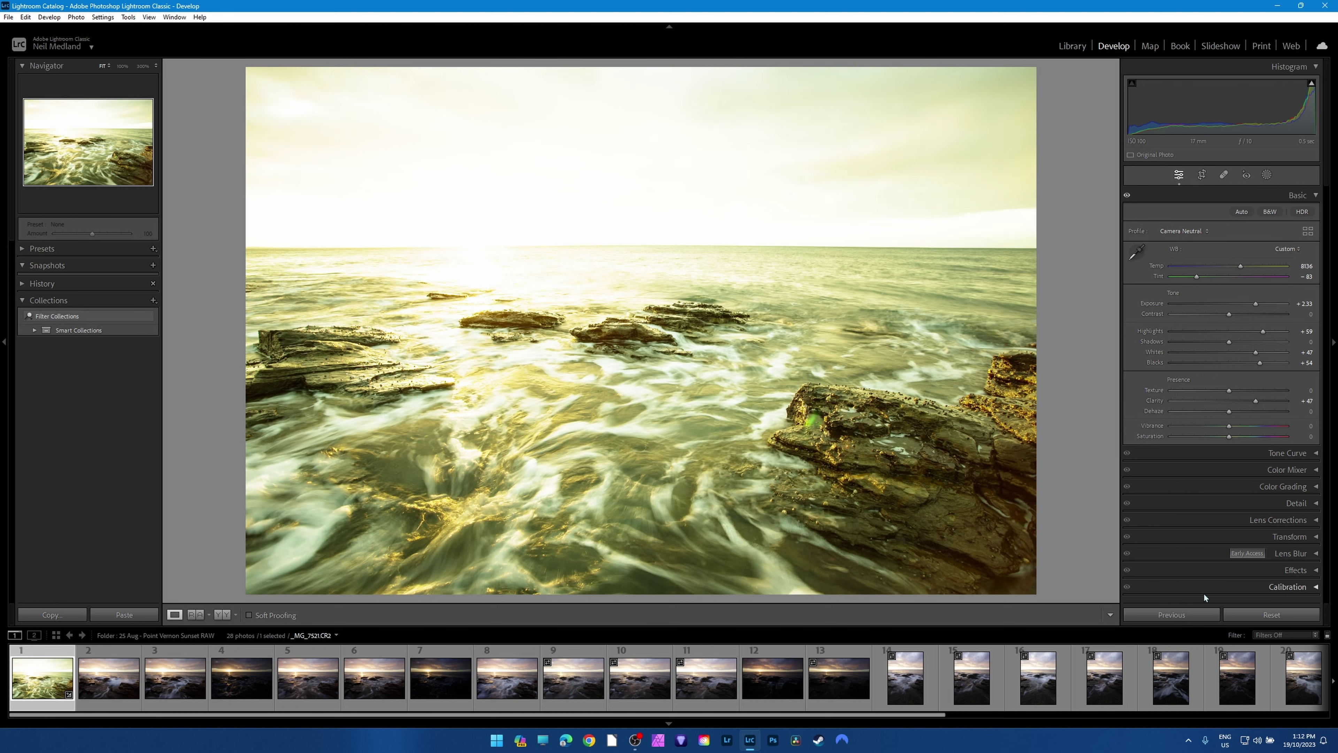
left_click(1278, 616)
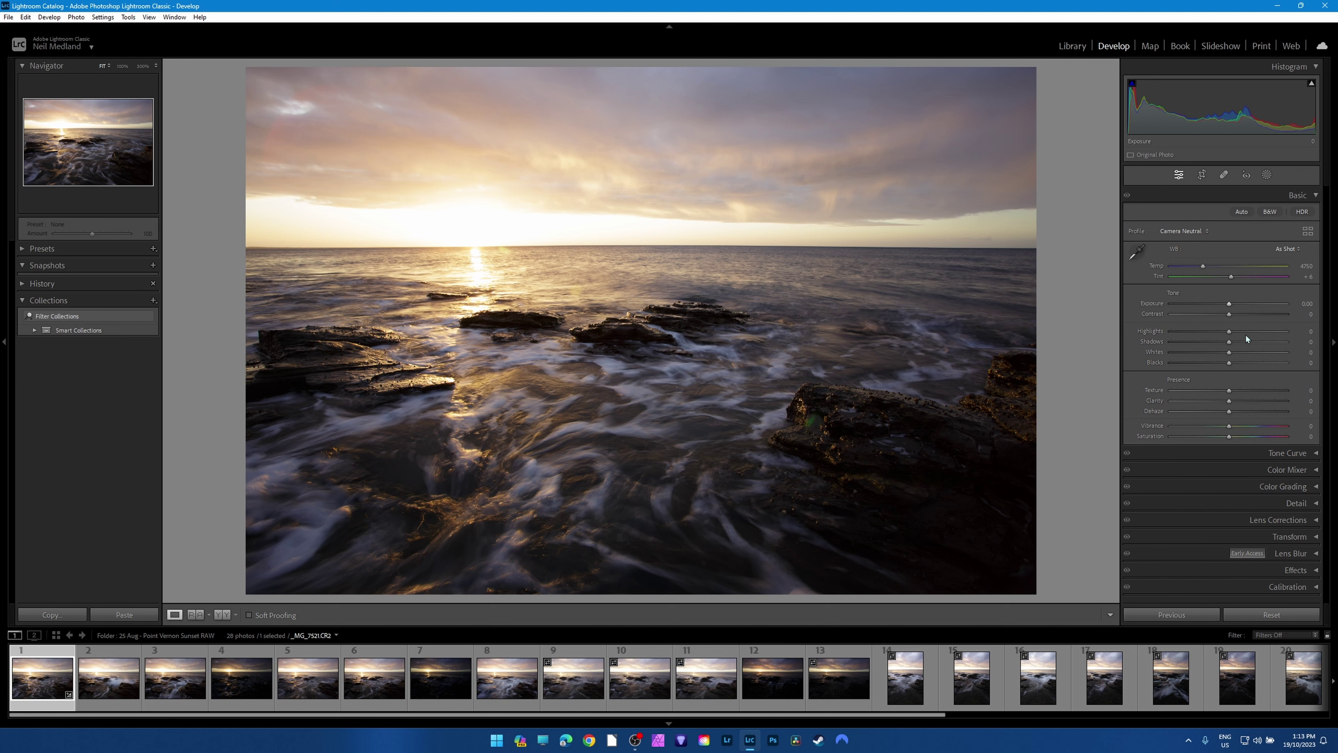
Raise the first photo's Exposure slightly to +0.16.
left_click_drag(1230, 304, 1232, 305)
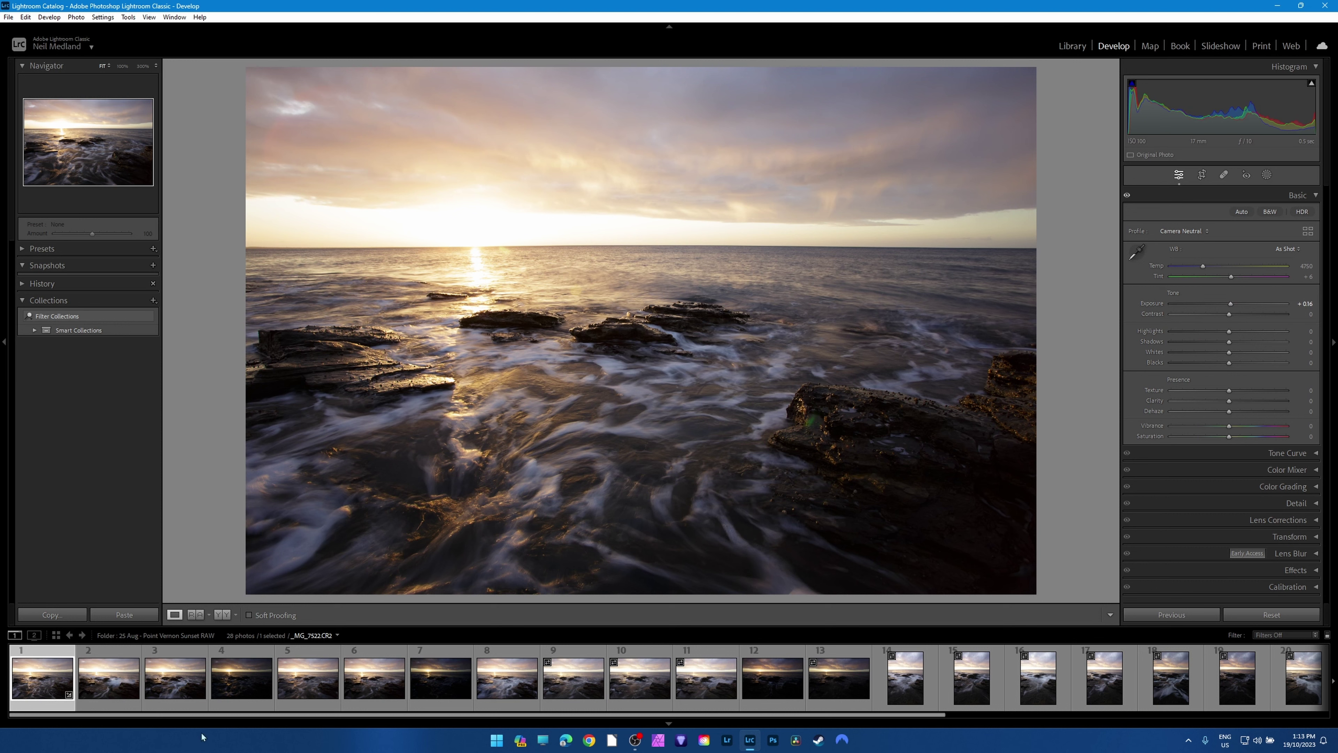
Try brightening the dark fourth photo to an Exposure of about +1.82, reset that value, and select the eighth photo.
left_click(234, 706)
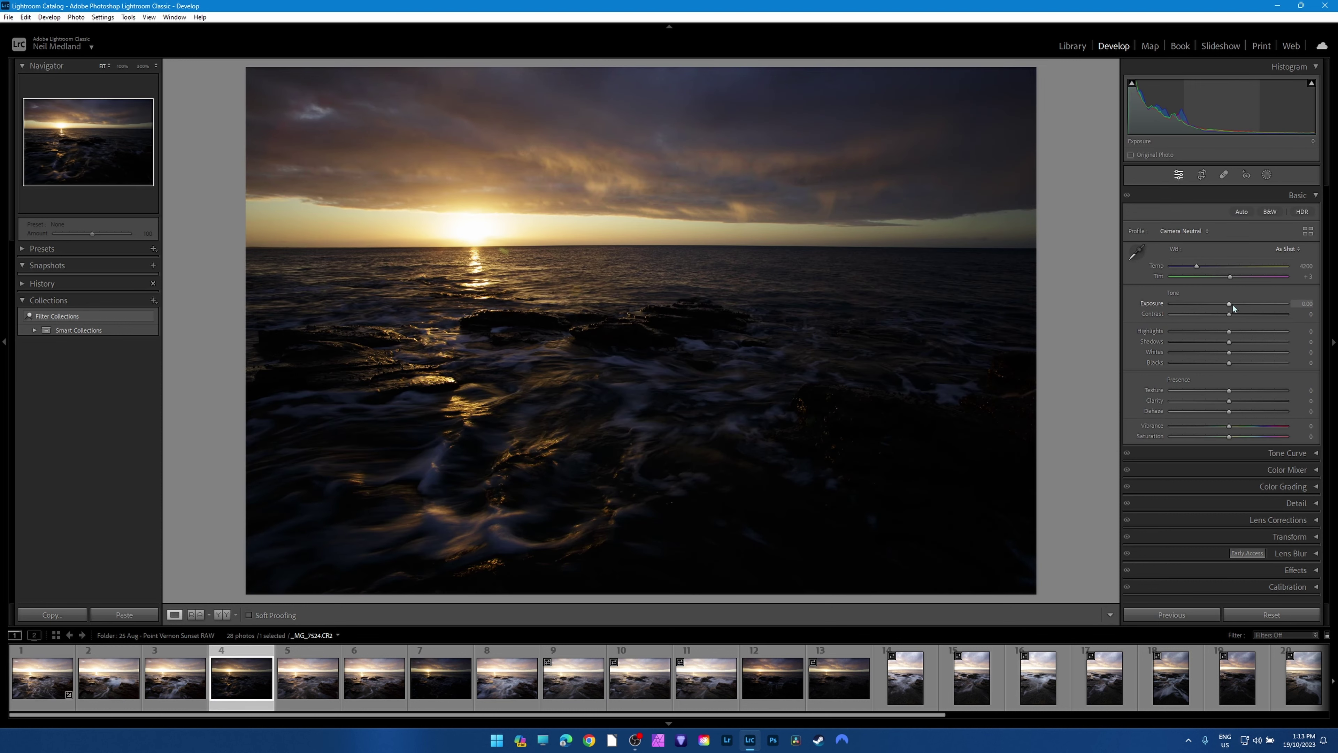
left_click_drag(1229, 305, 1252, 305)
double_click(1252, 304)
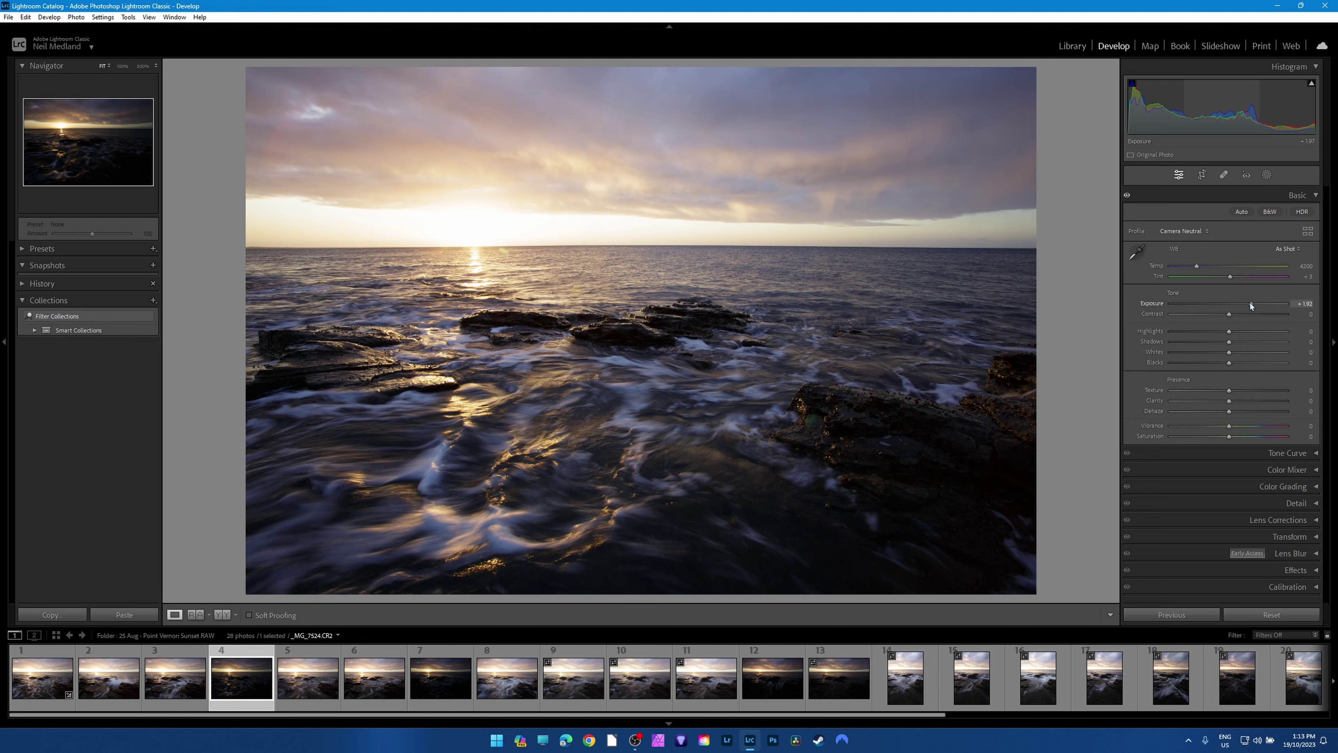
left_click(505, 685)
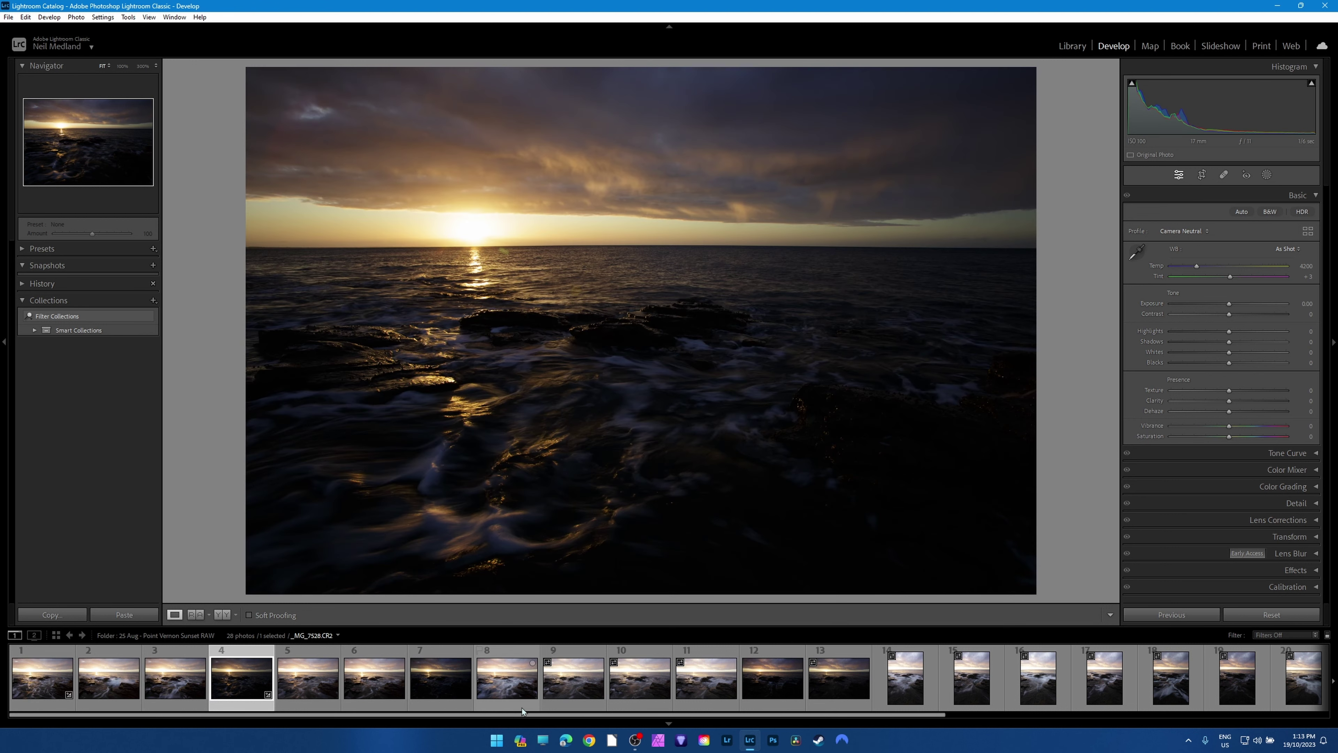
Set the eighth photo's Exposure to -0.93, Highlights to -55, Shadows to +86, Whites to -57 and Blacks to +37.
left_click_drag(1227, 305, 1221, 304)
double_click(1221, 304)
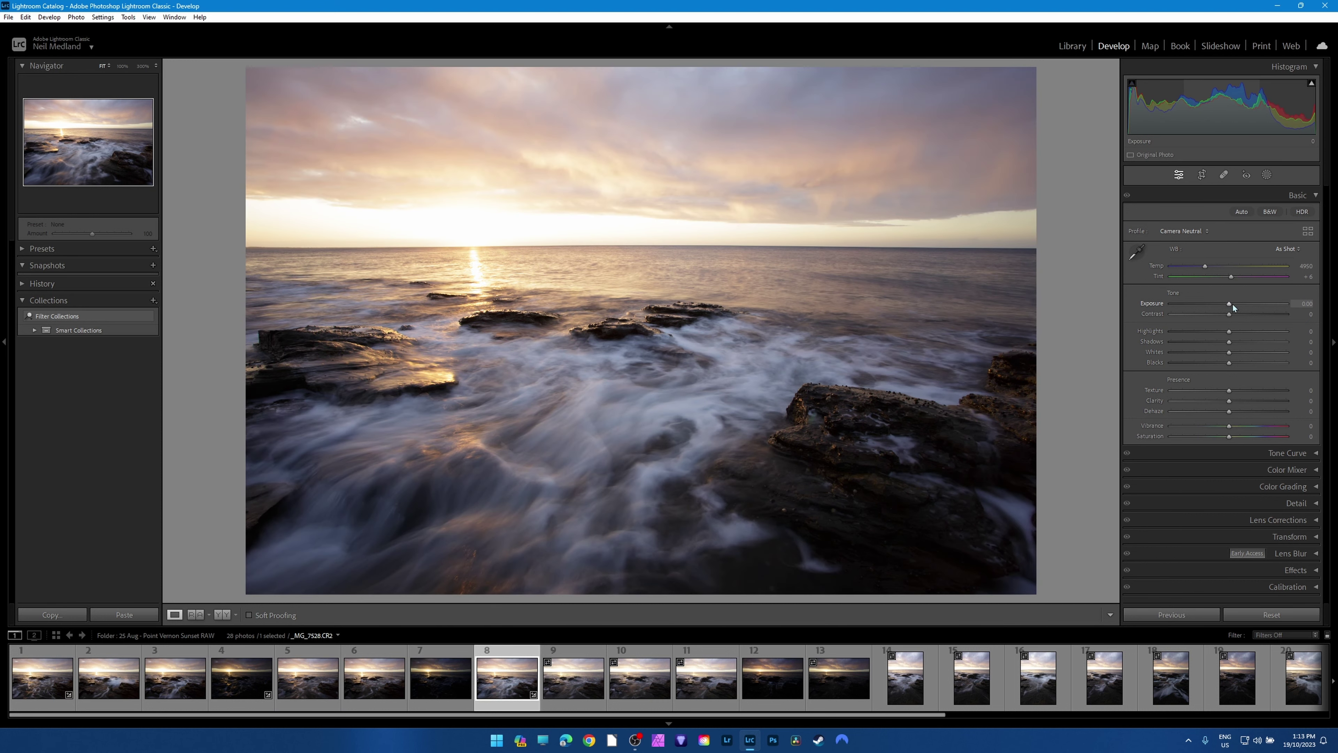
mouse_move(1230, 304)
left_mouse_down()
mouse_move(1244, 305)
mouse_move(1218, 306)
left_mouse_up()
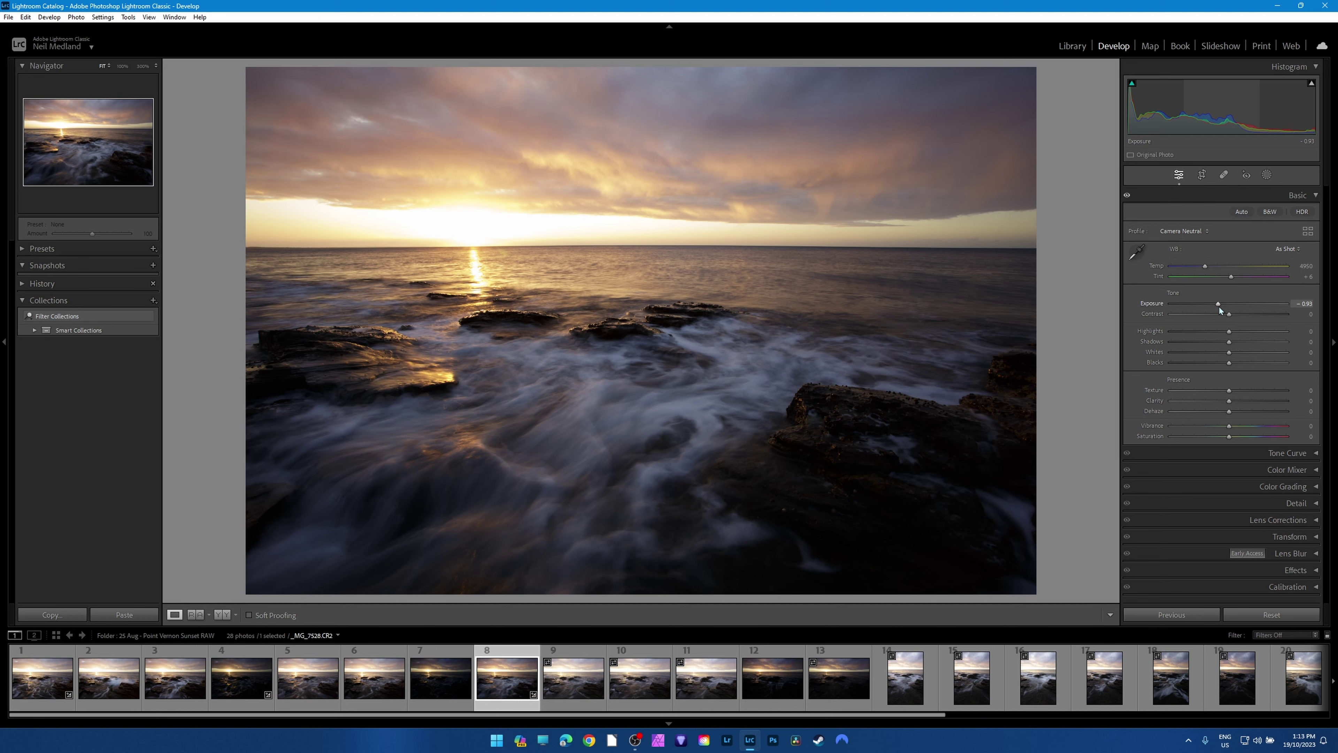
left_click_drag(1229, 333, 1250, 365)
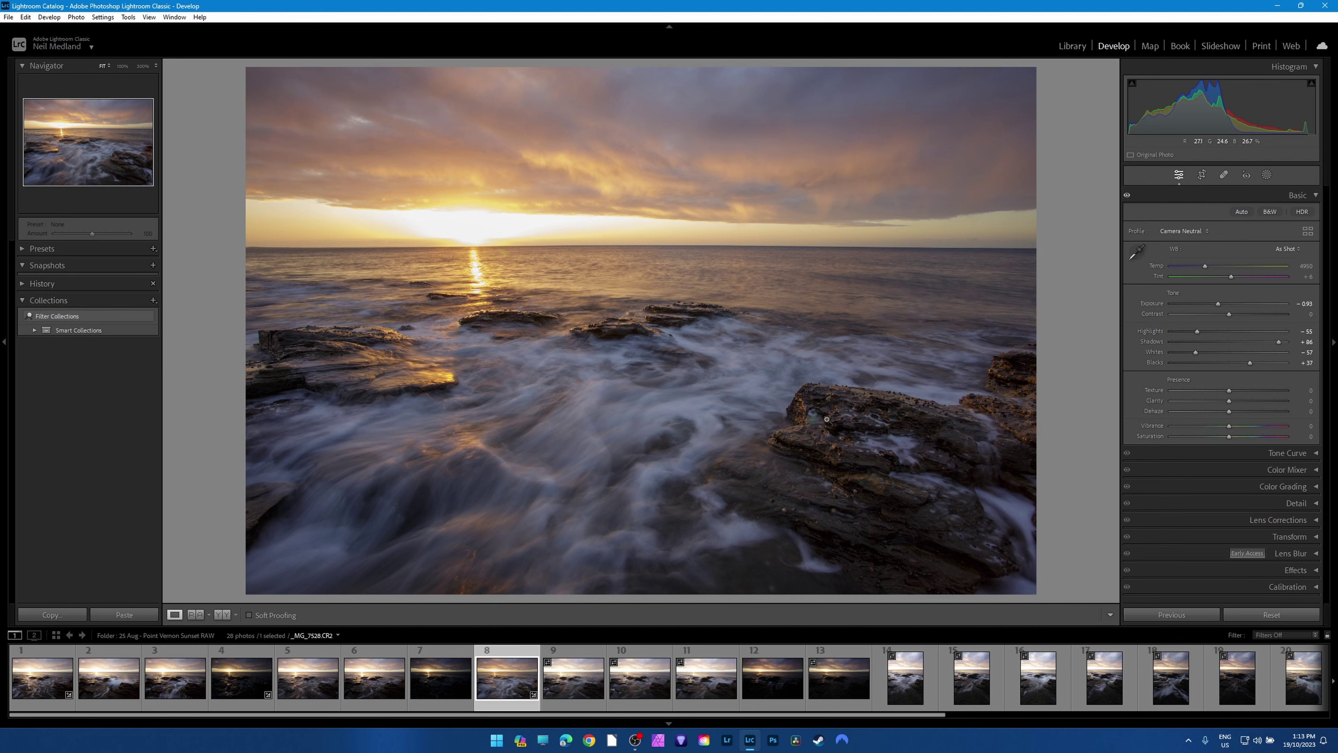
Examine the rocks and moving water in the eighth photo at 100% zoom, especially the detail in the large foreground rock.
left_click(839, 420)
left_click(839, 419)
left_click(839, 421)
left_click(839, 423)
left_click(854, 425)
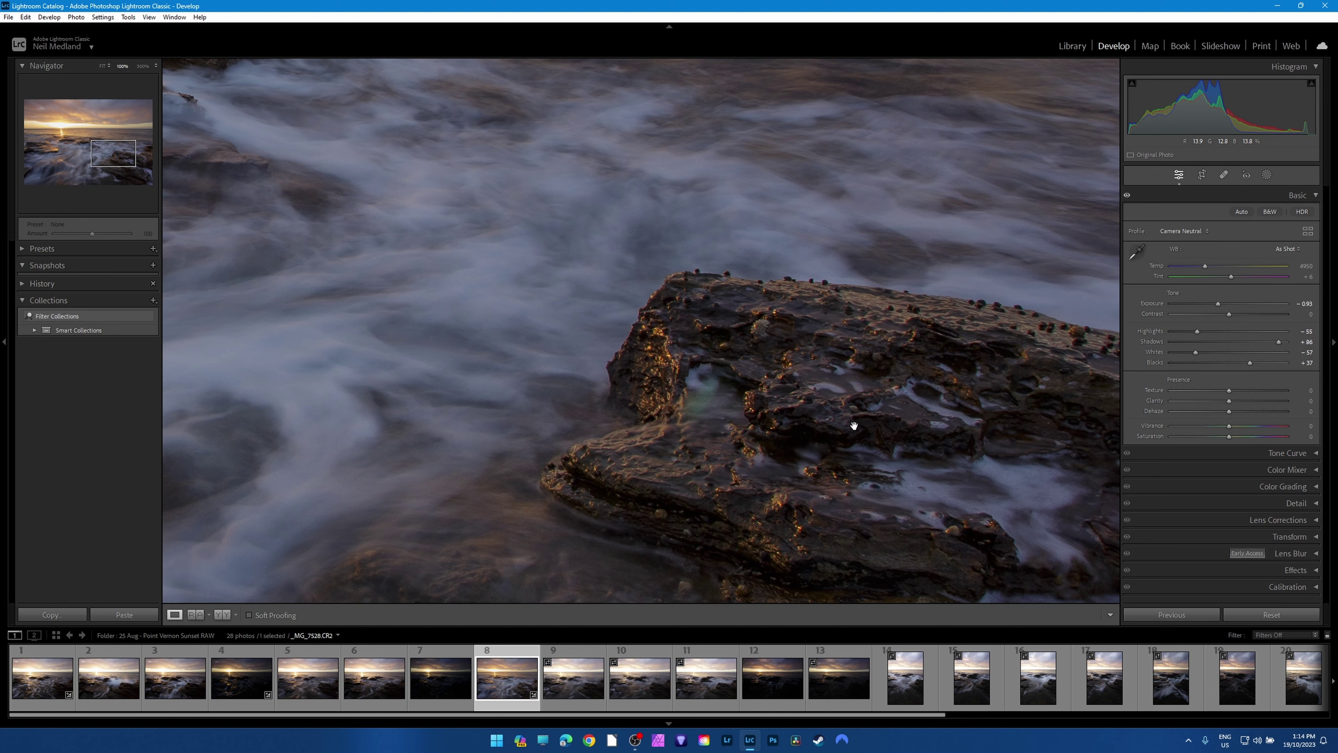
left_click_drag(833, 422, 717, 350)
left_click(735, 334)
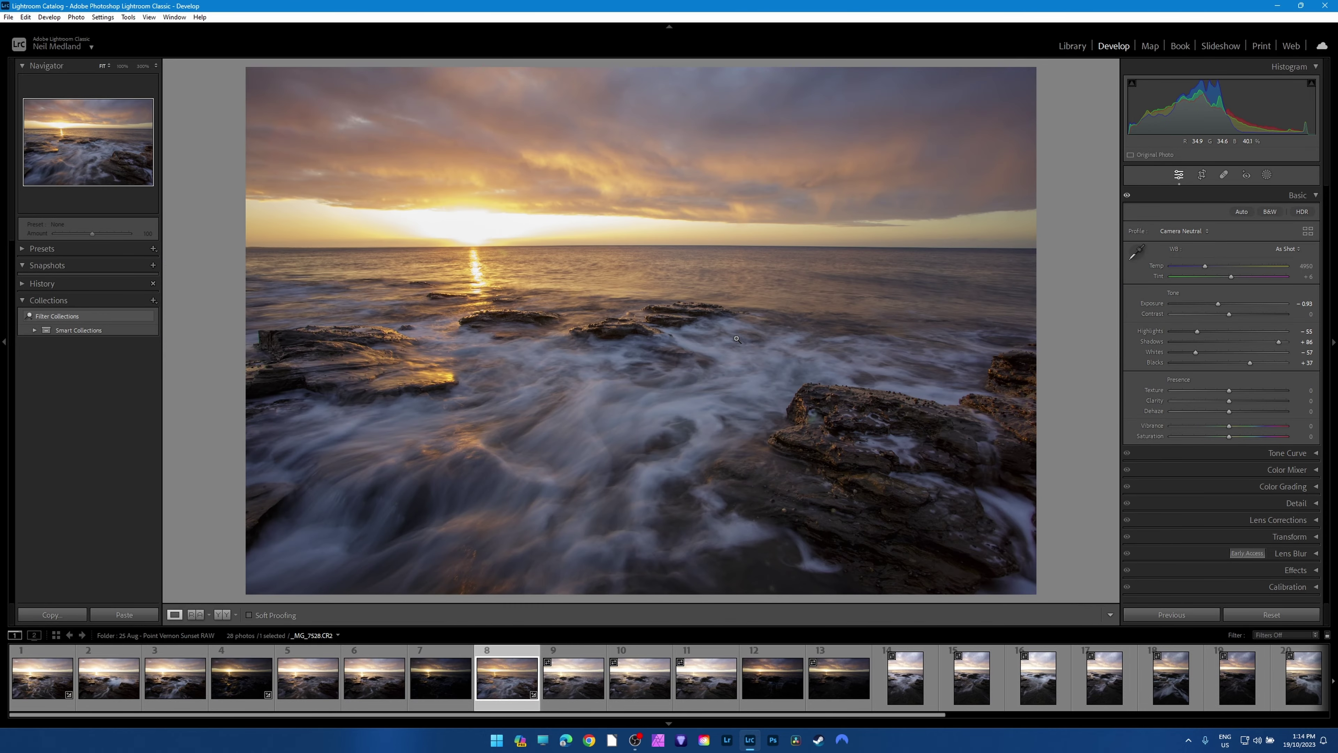
left_click(737, 339)
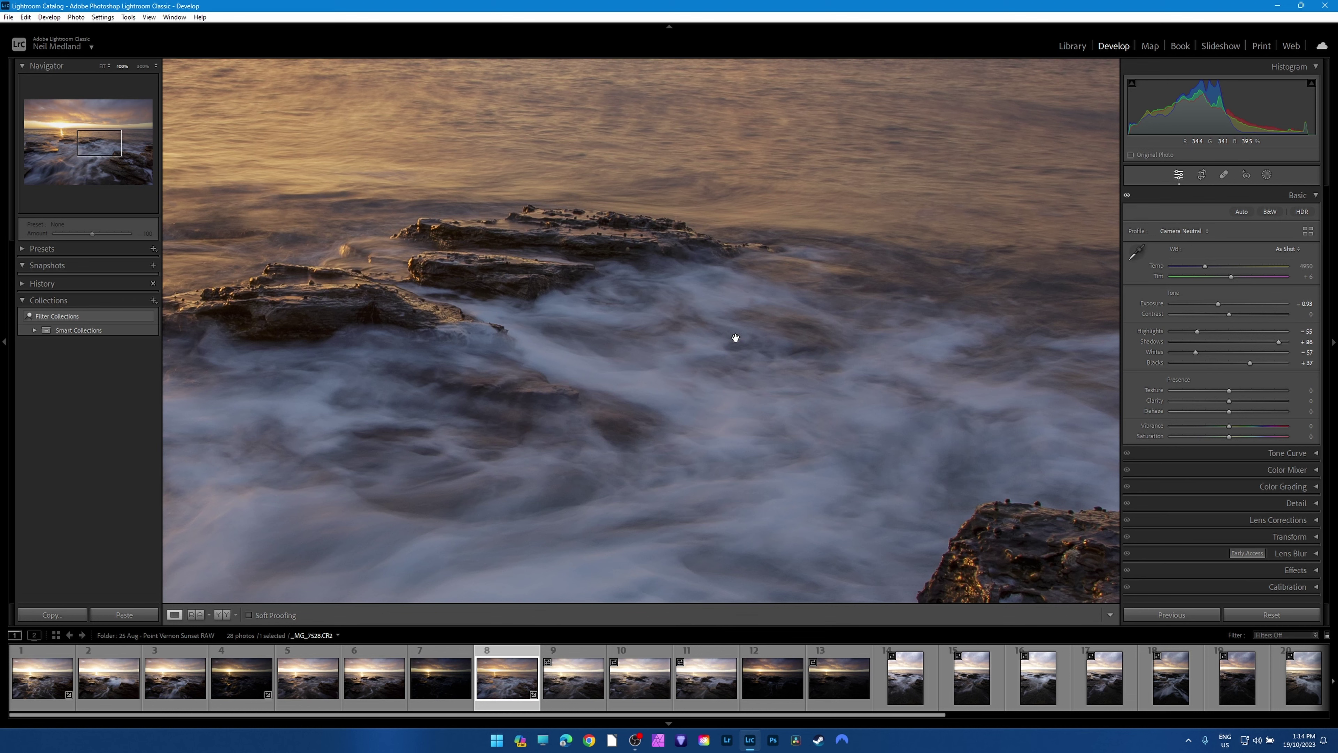
left_click(736, 339)
left_click(836, 449)
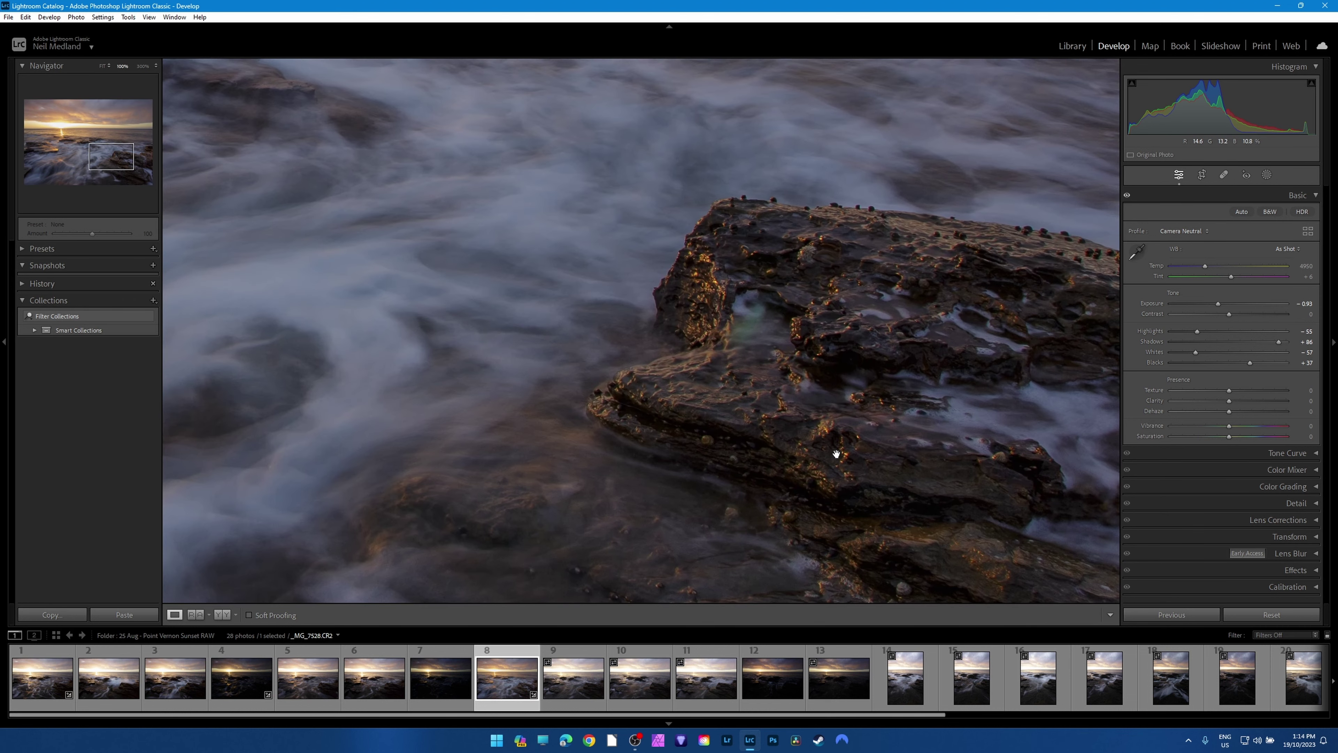
left_click_drag(863, 439, 719, 388)
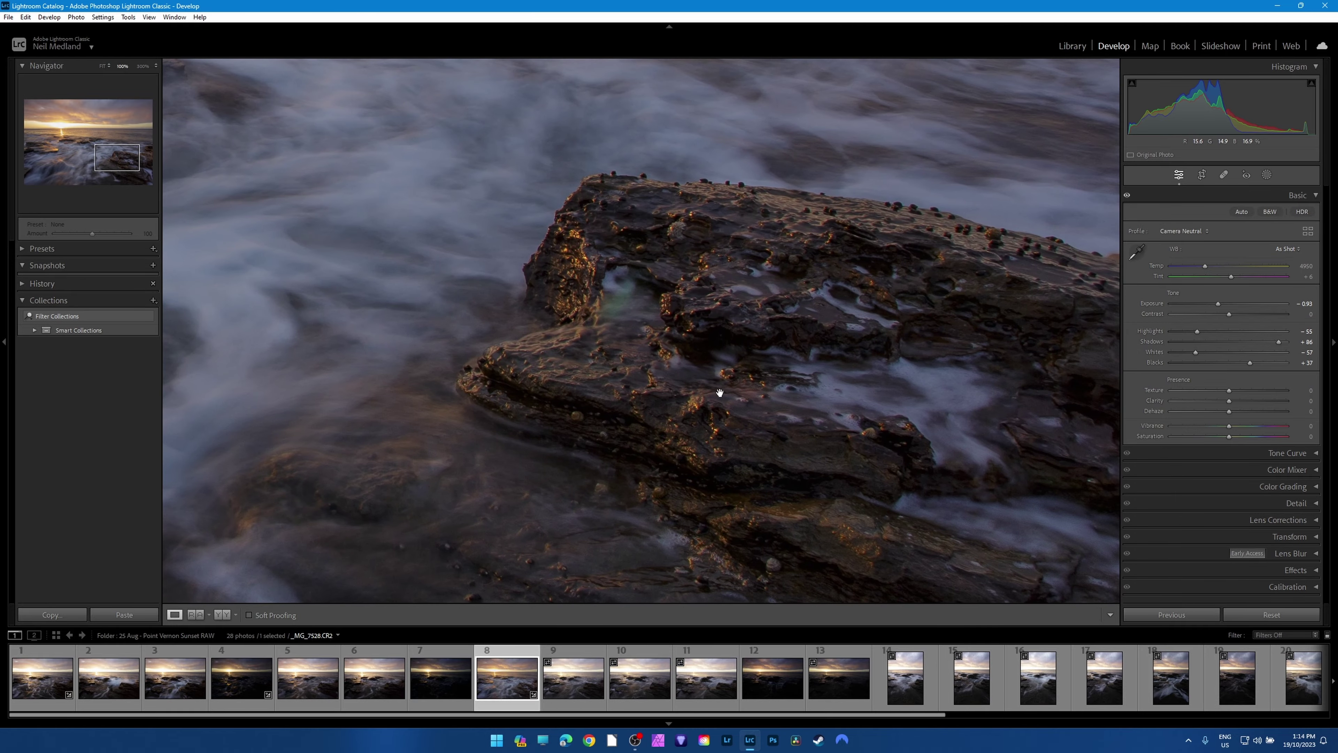
left_click(720, 389)
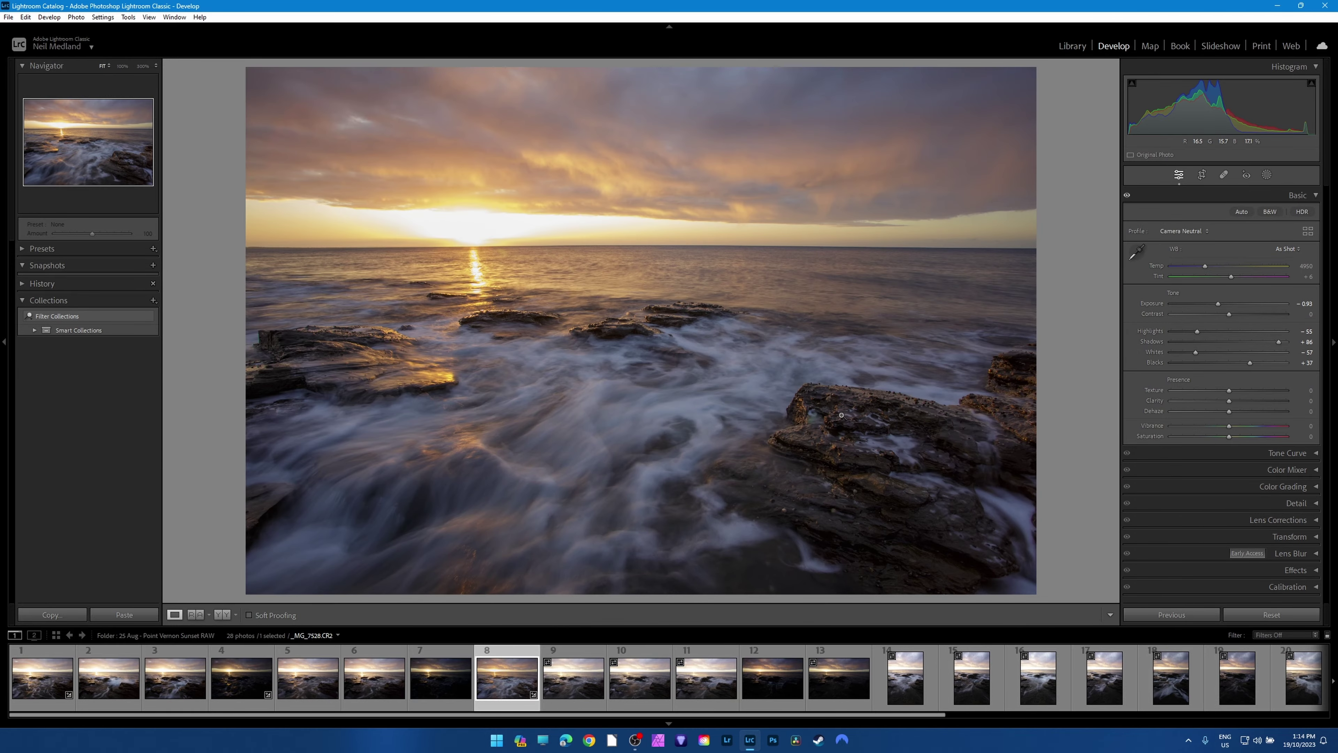
left_click(843, 431)
left_click_drag(860, 424, 791, 367)
left_click(858, 432)
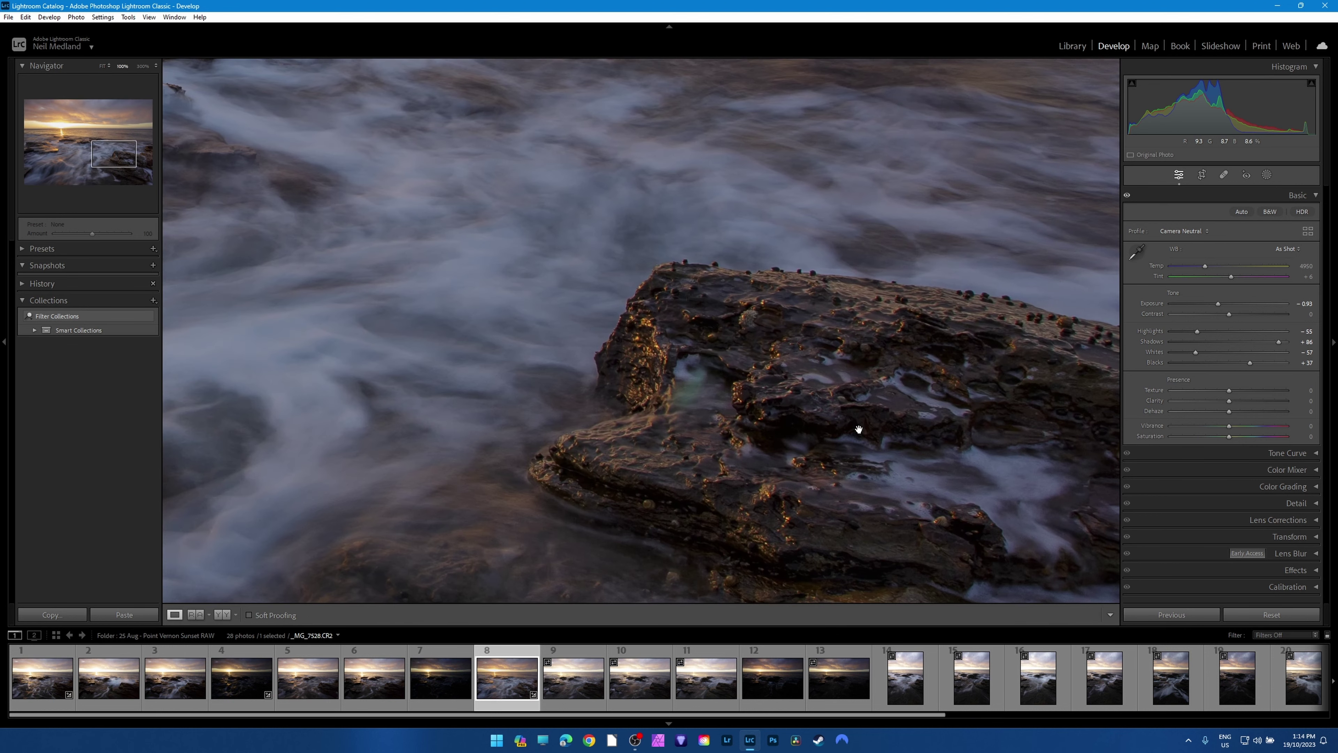
Try Texture at +100 and a Clarity change on the eighth photo, reset Texture, and return to the full-image view.
left_click_drag(1238, 391, 1315, 405)
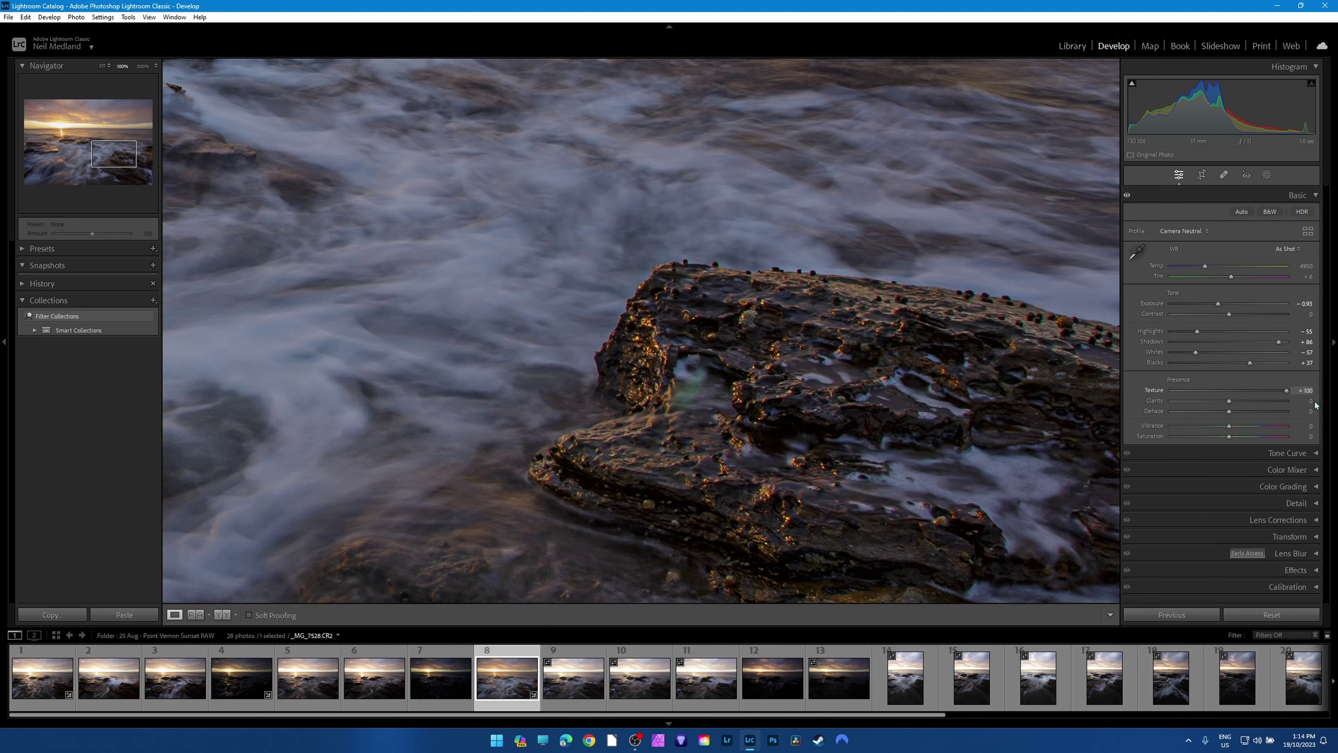
mouse_move(1221, 396)
left_mouse_down()
mouse_move(1336, 404)
mouse_move(1228, 394)
mouse_move(1283, 410)
mouse_move(1243, 410)
mouse_move(1284, 411)
mouse_move(1229, 411)
left_mouse_up()
double_click(1226, 390)
key("z")
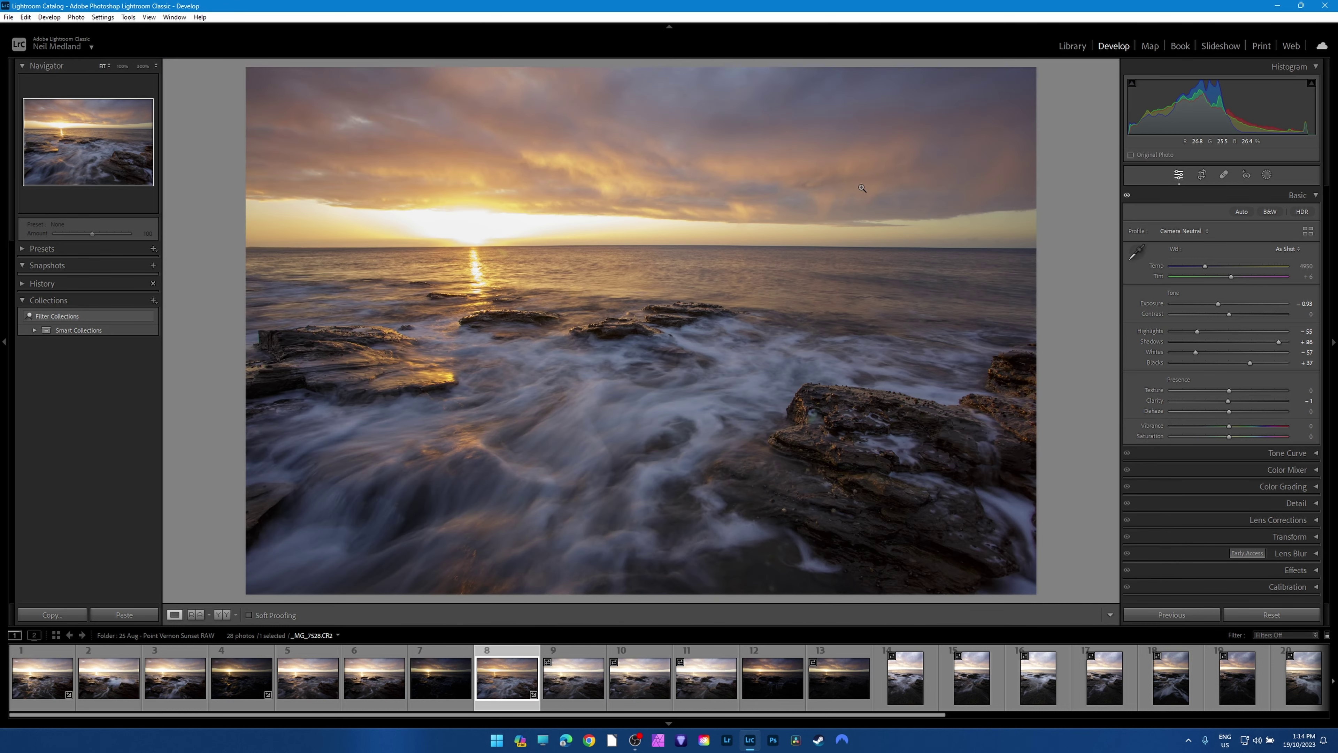
Try Dehaze on the eighth photo, lowering it to about -52, and reset it.
left_click_drag(1231, 411, 1200, 412)
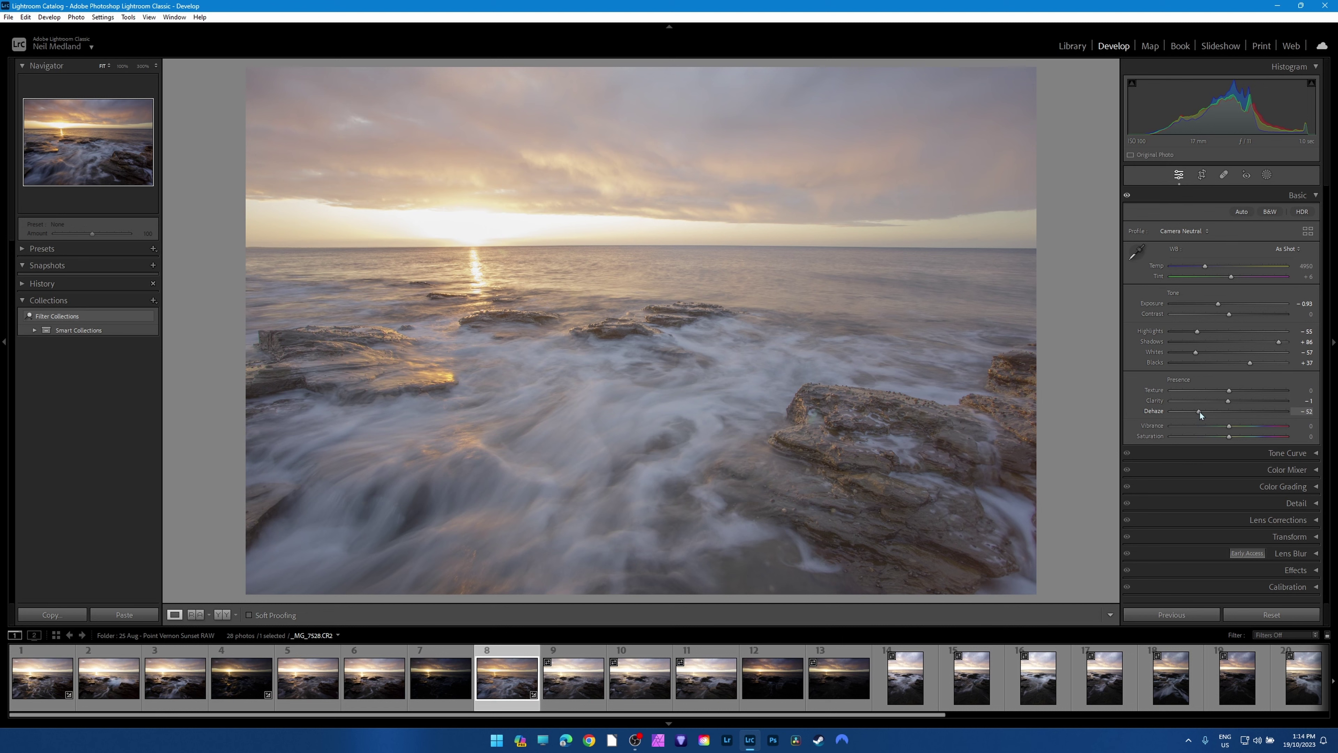
mouse_move(1229, 412)
left_mouse_down()
mouse_move(1201, 412)
mouse_move(1235, 411)
left_mouse_up()
double_click(1234, 410)
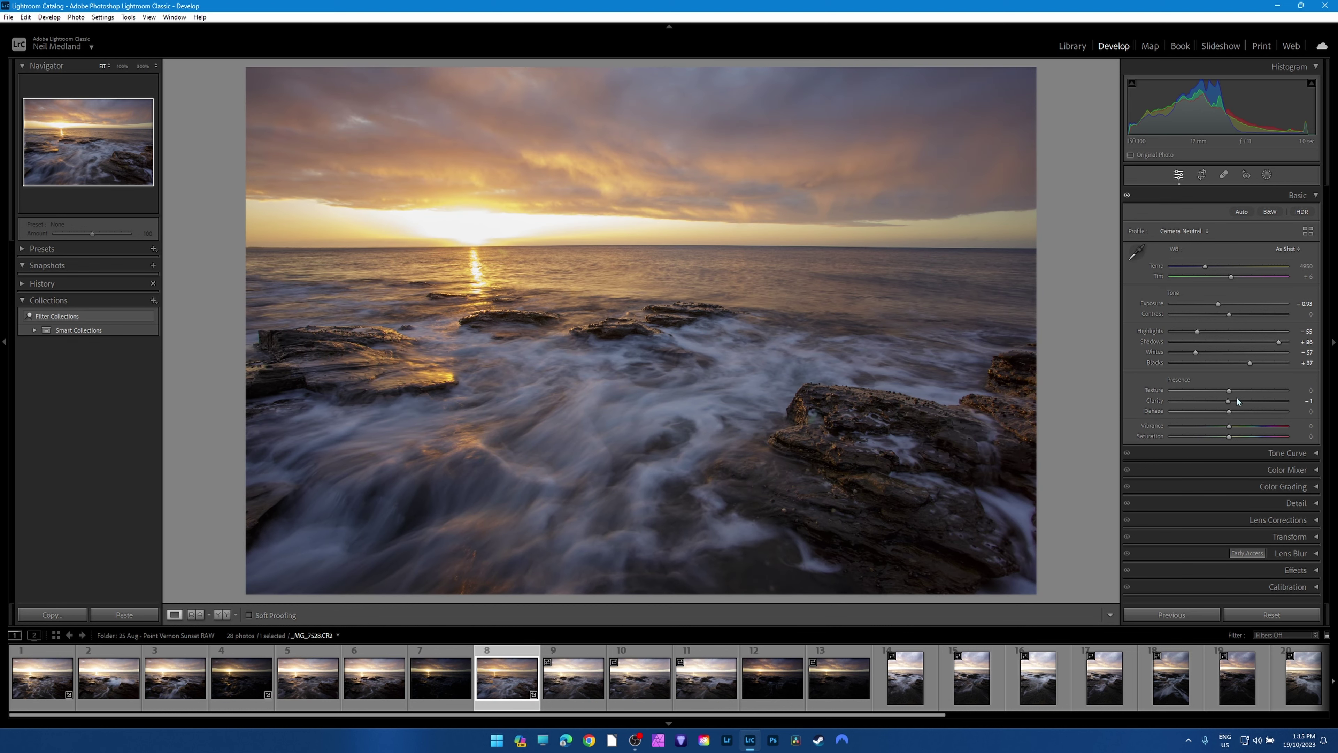
Add contrast with the eighth photo's parametric tone curve, using Lights about +18 and Darks about -35, and reset its Exposure to 0.
left_click(1313, 453)
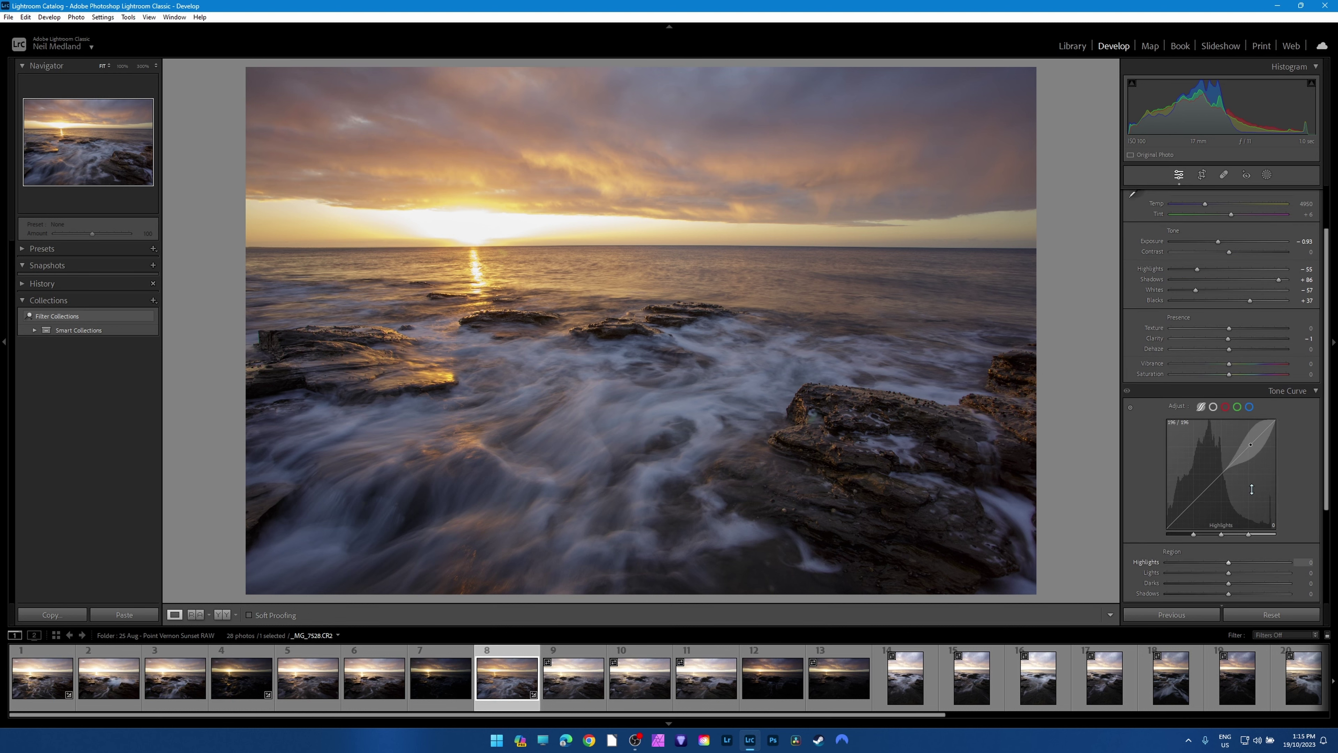
left_click_drag(1240, 456, 1204, 500)
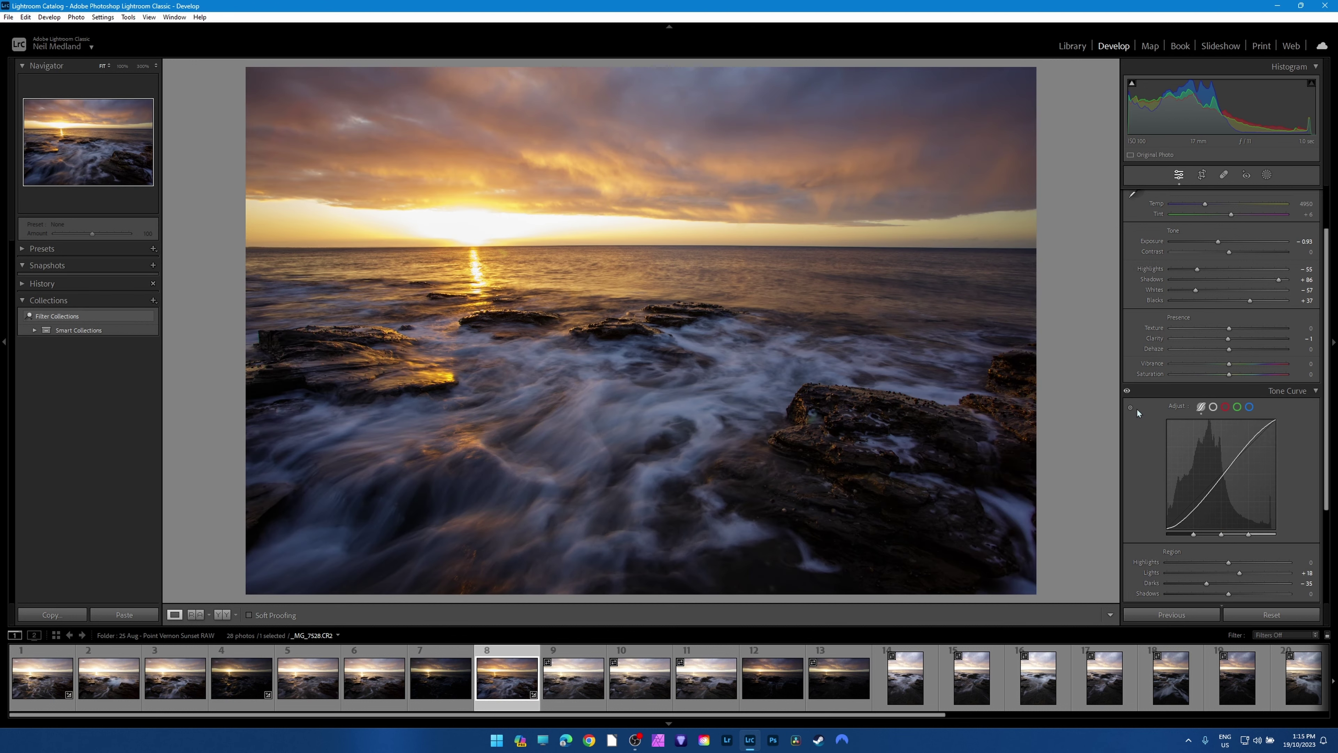
left_click(1213, 407)
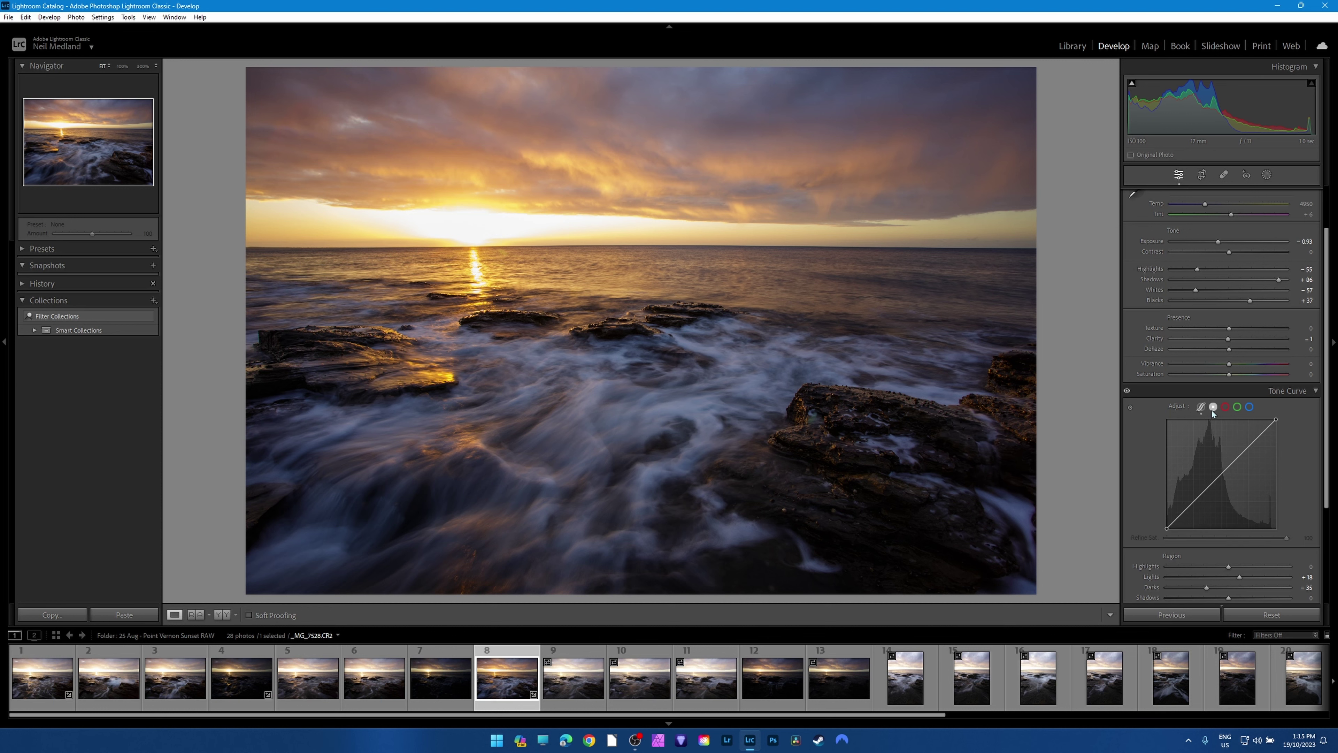
left_click(1308, 391)
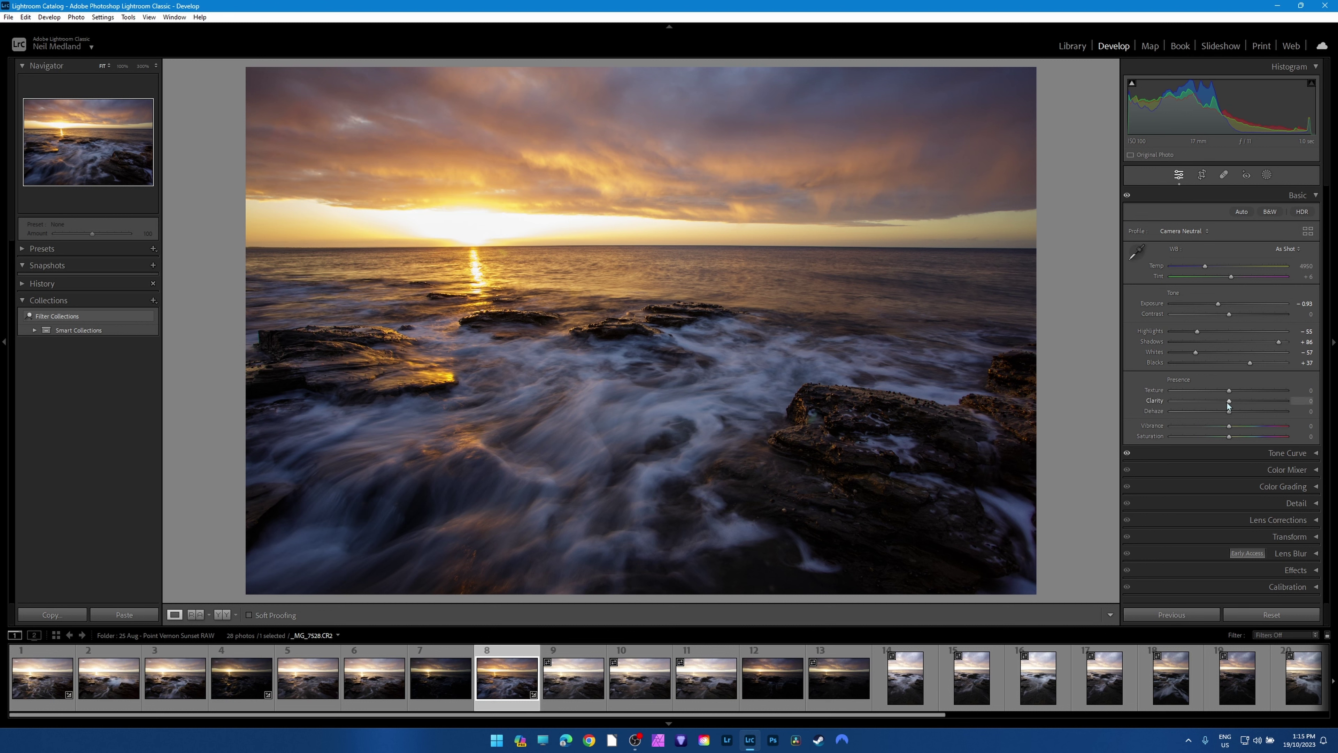
double_click(1219, 304)
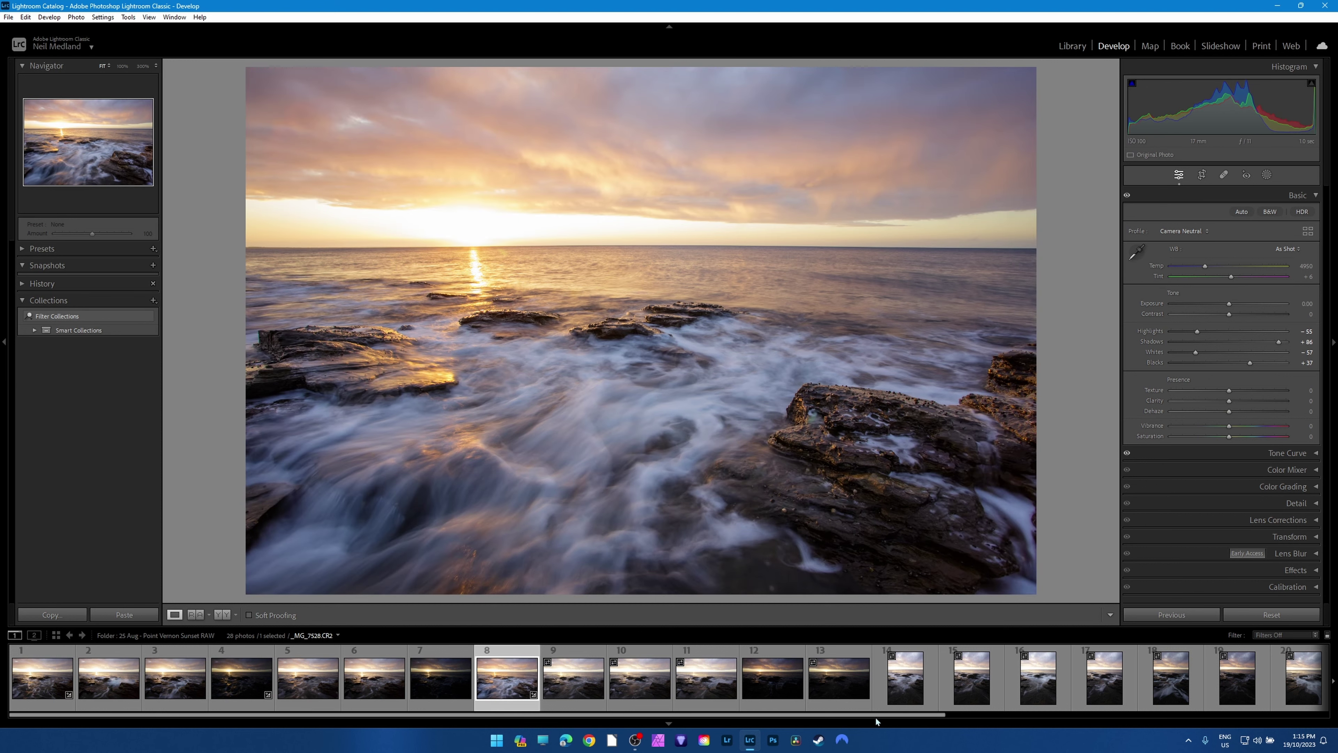
Browse the folder's other shots, viewing photos 14, 15, 18, 19, 23 and 24.
left_click(958, 708)
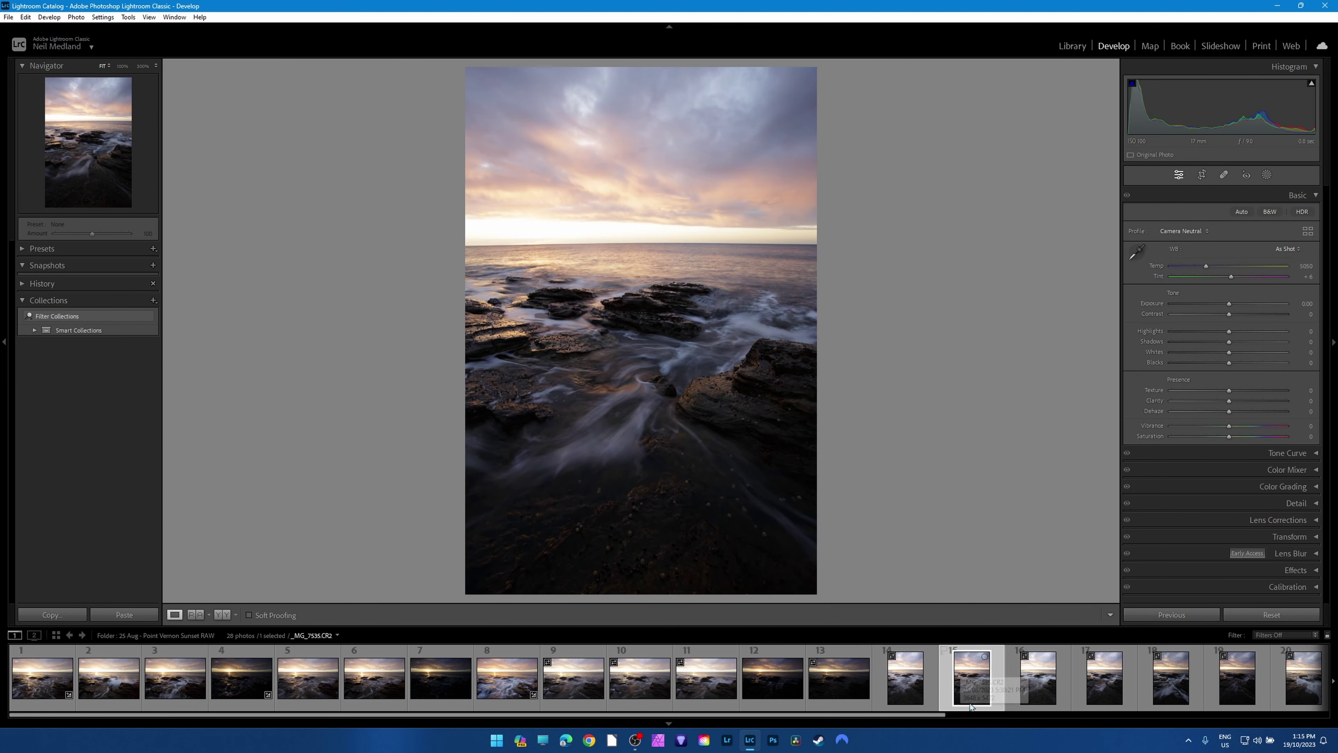
left_click(1155, 697)
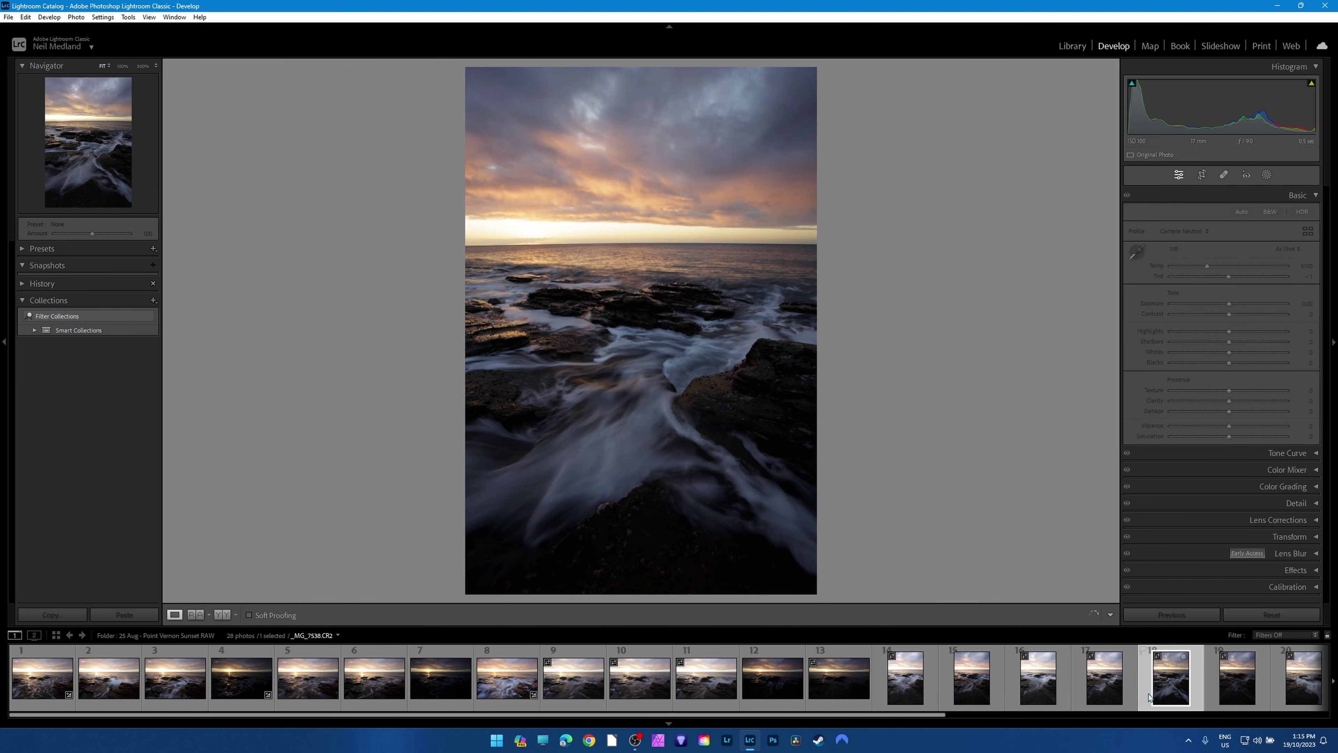
left_click(1229, 692)
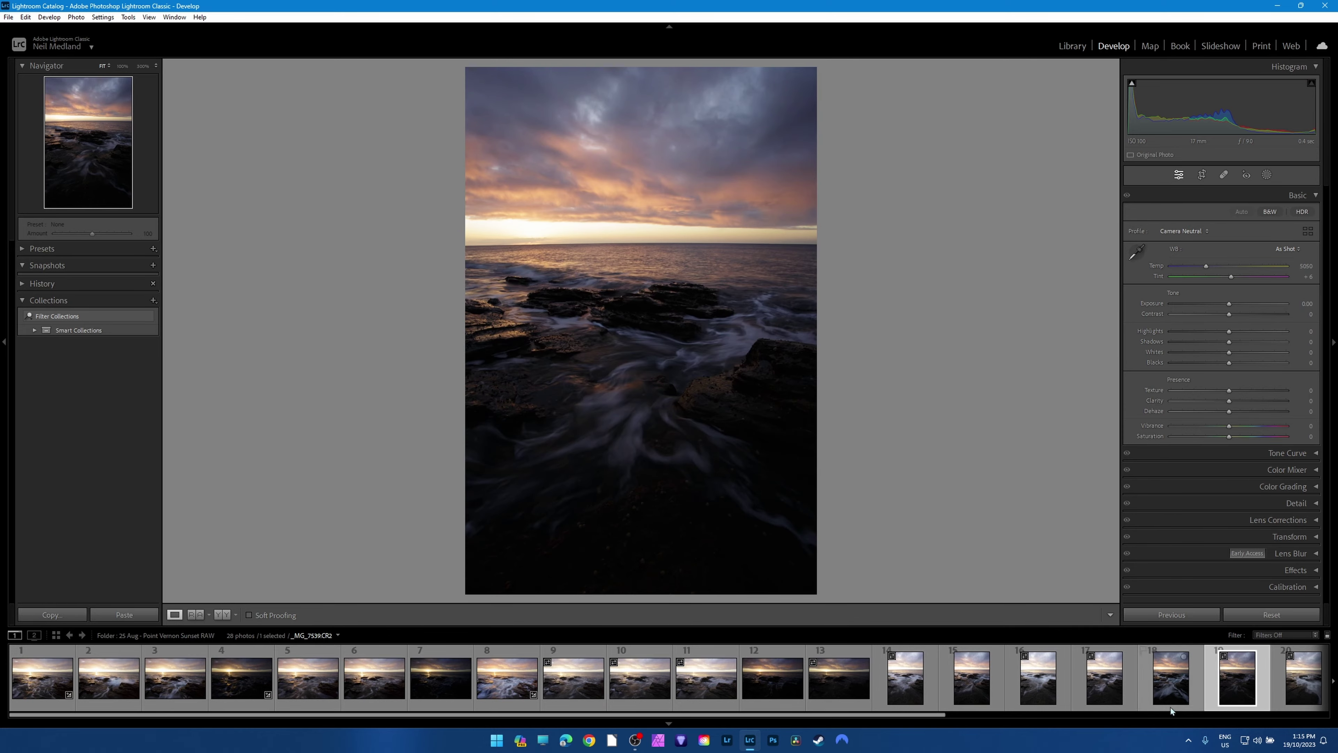
left_click(928, 695)
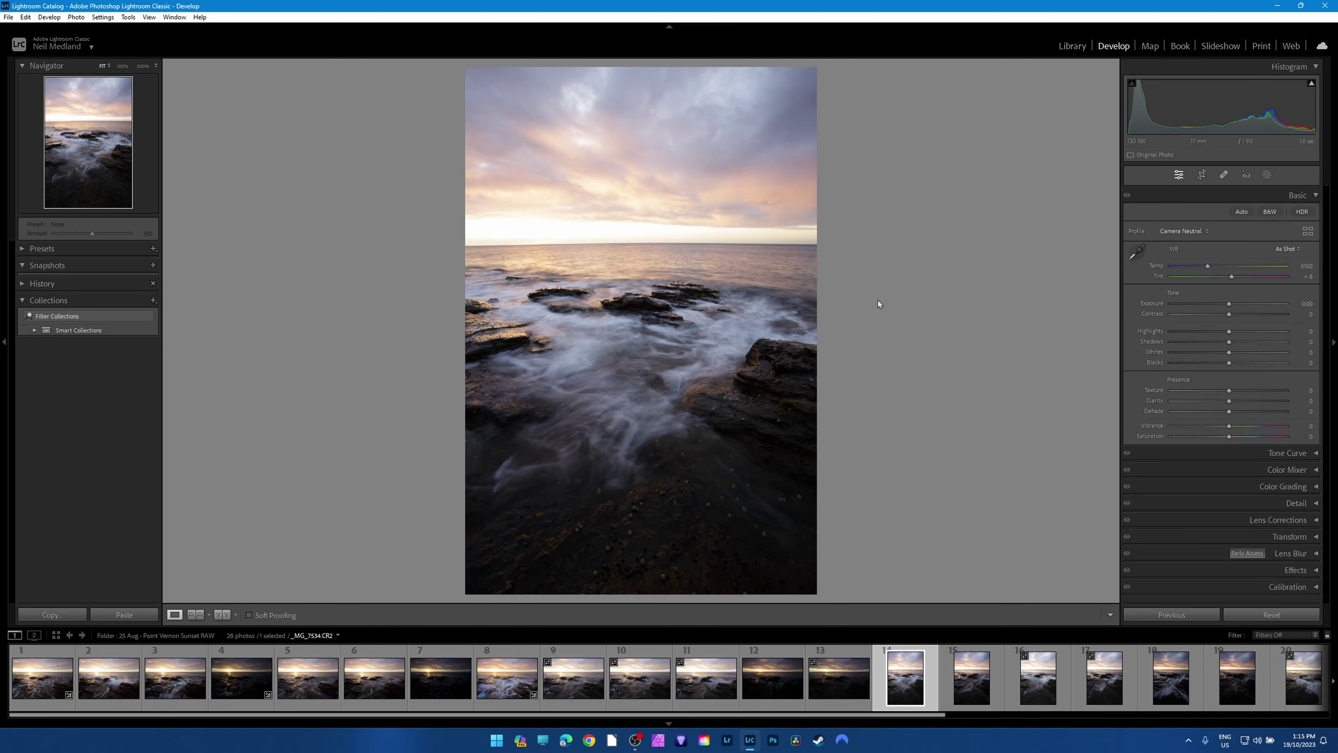
left_click(1166, 695)
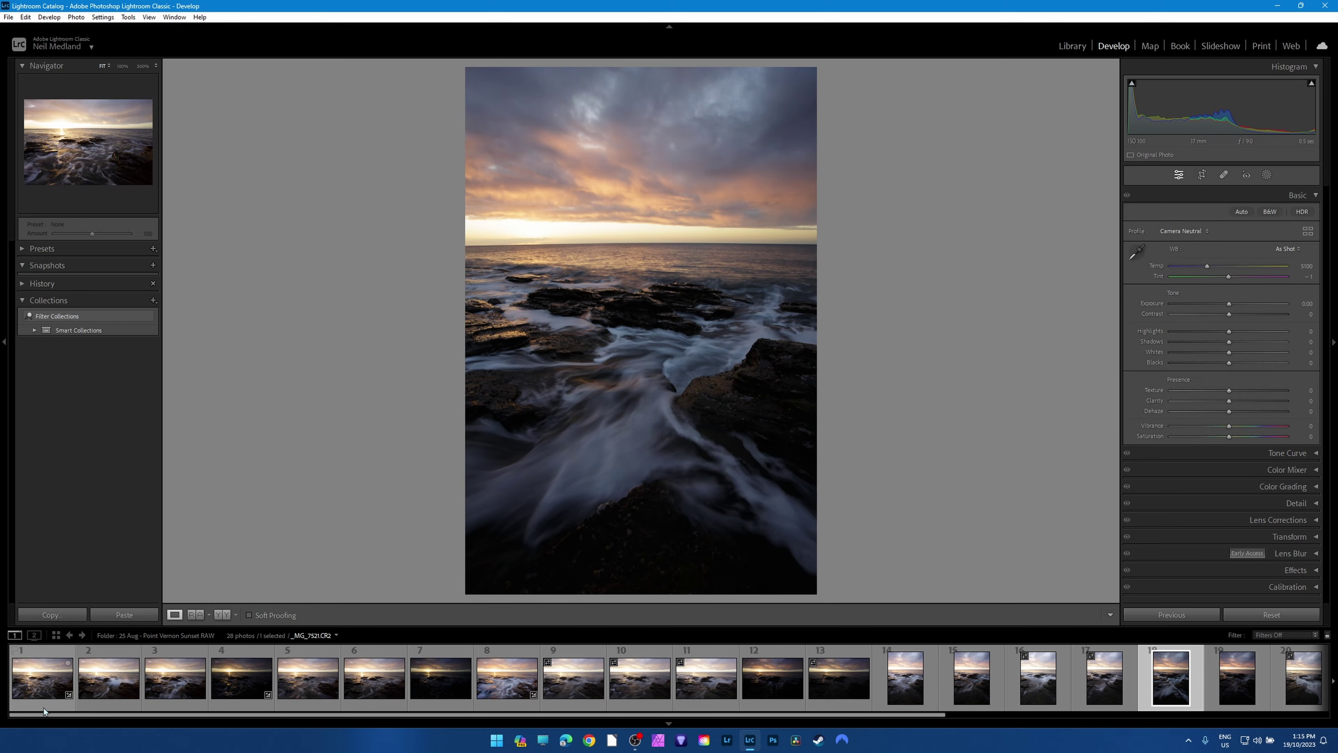
left_click_drag(810, 723, 1156, 737)
left_click(1023, 701)
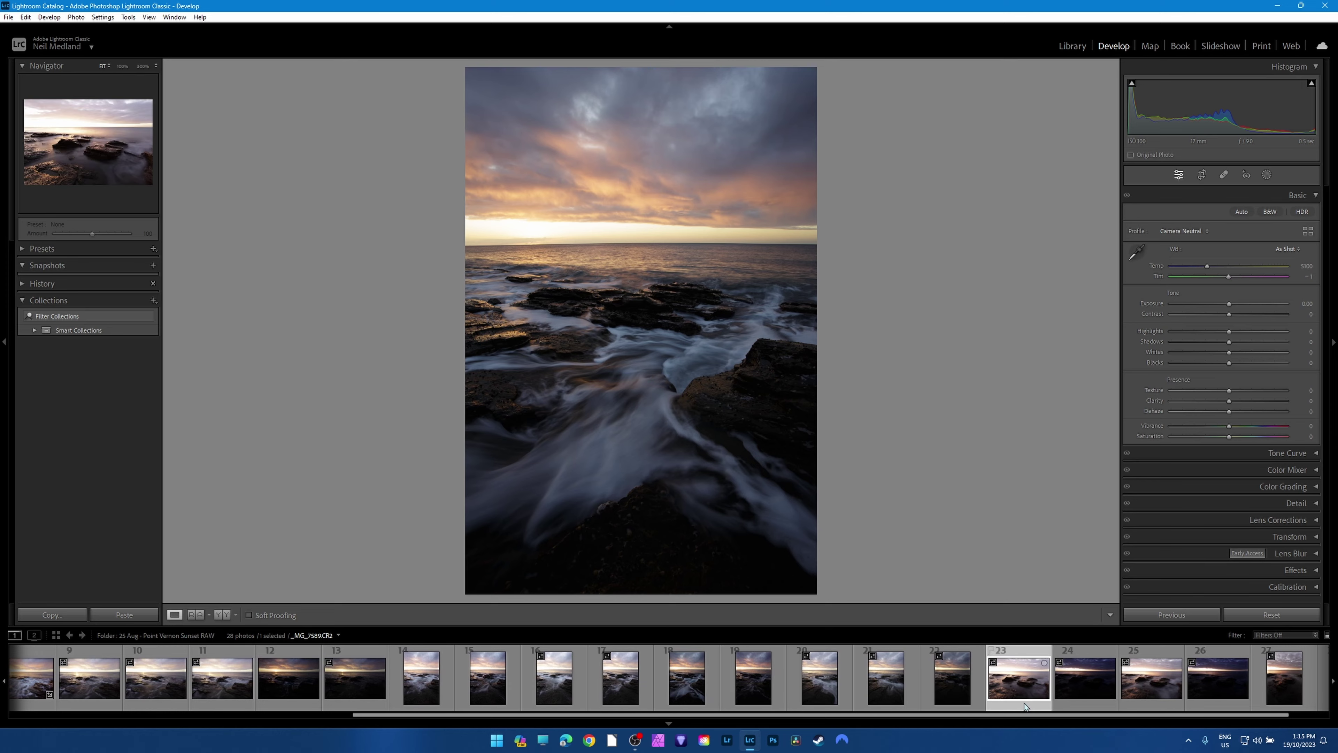
left_click(1086, 707)
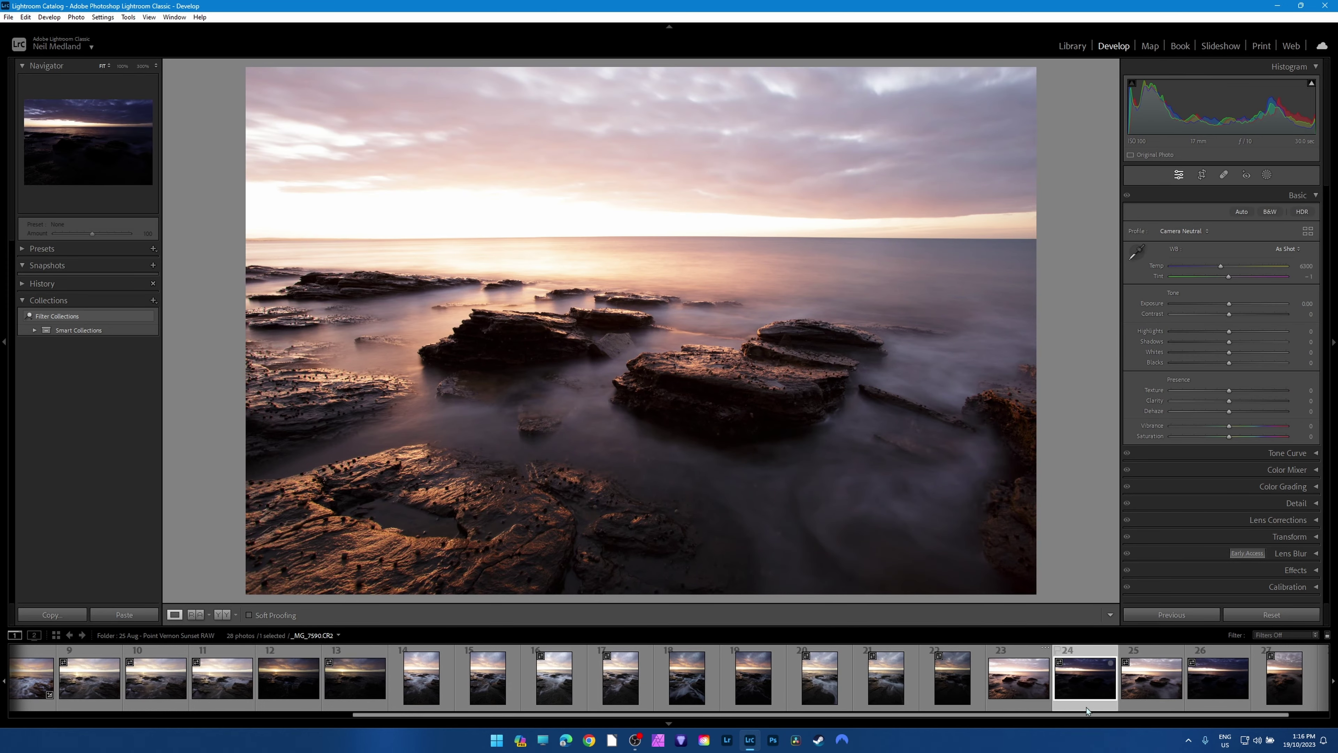
Set the first photo to Exposure 0, Contrast +42, Highlights -55, Shadows +49, Whites -29 and Blacks +19, and compare it before and after.
key("Home")
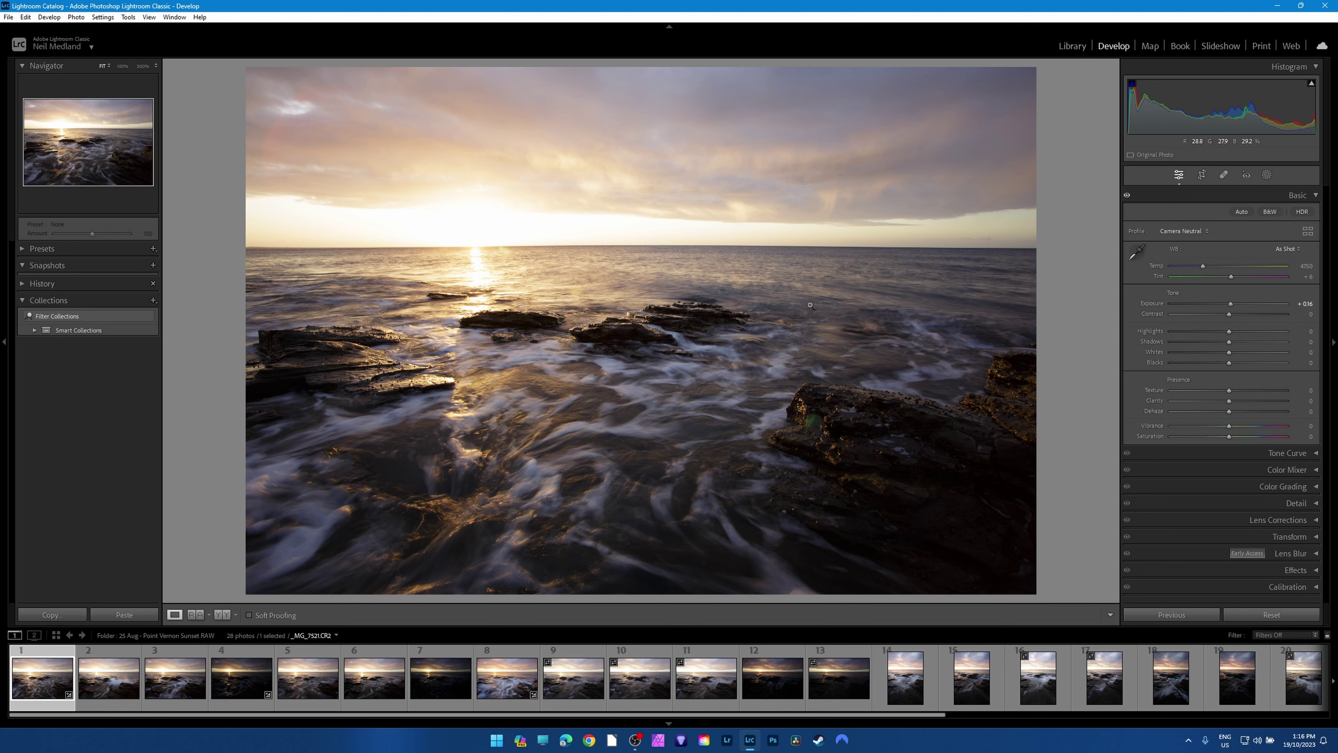
double_click(1231, 304)
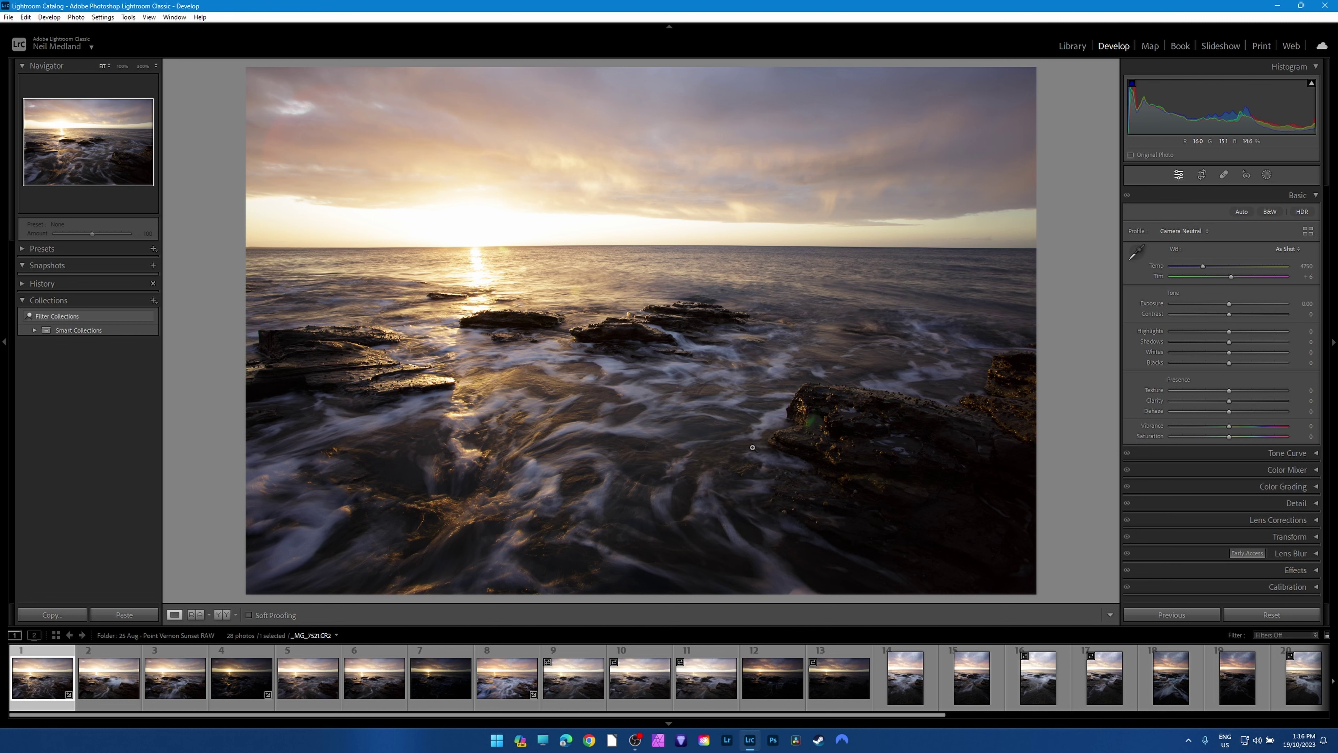
left_click_drag(1205, 332, 1240, 366)
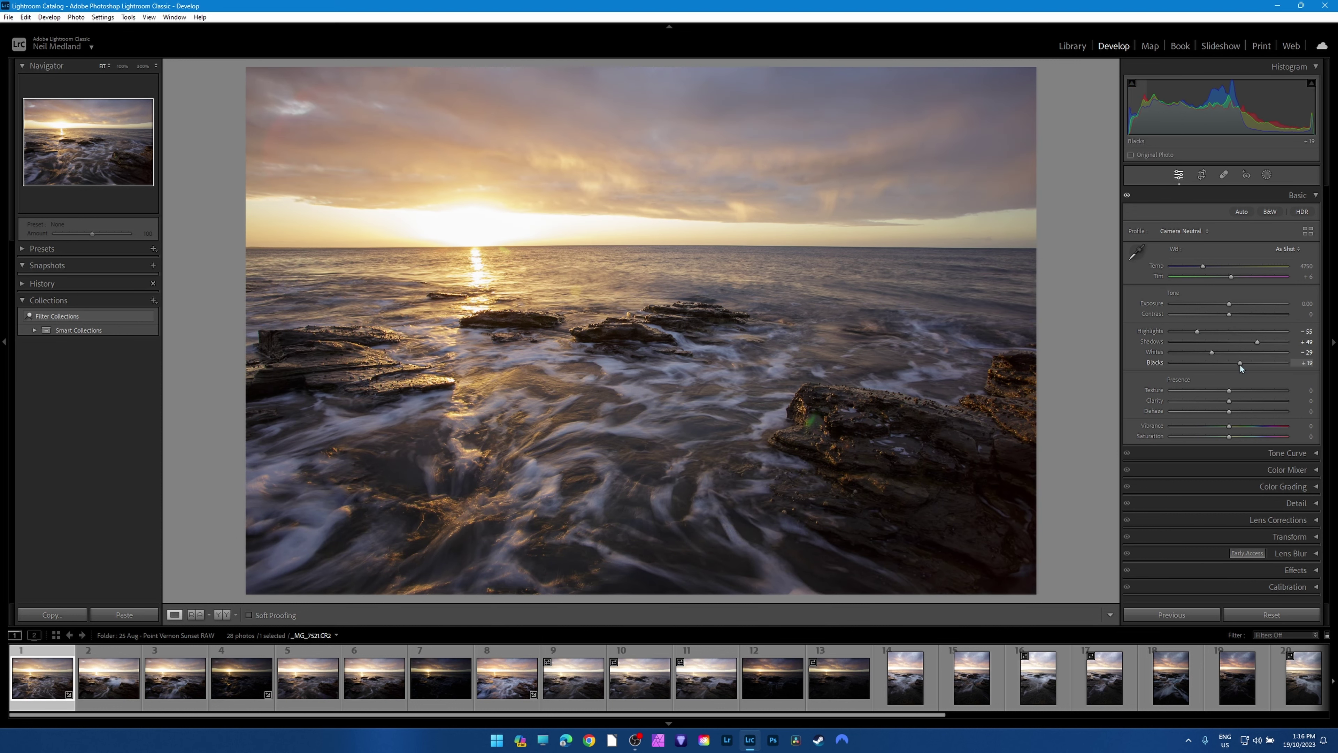
left_click_drag(1230, 315, 1253, 316)
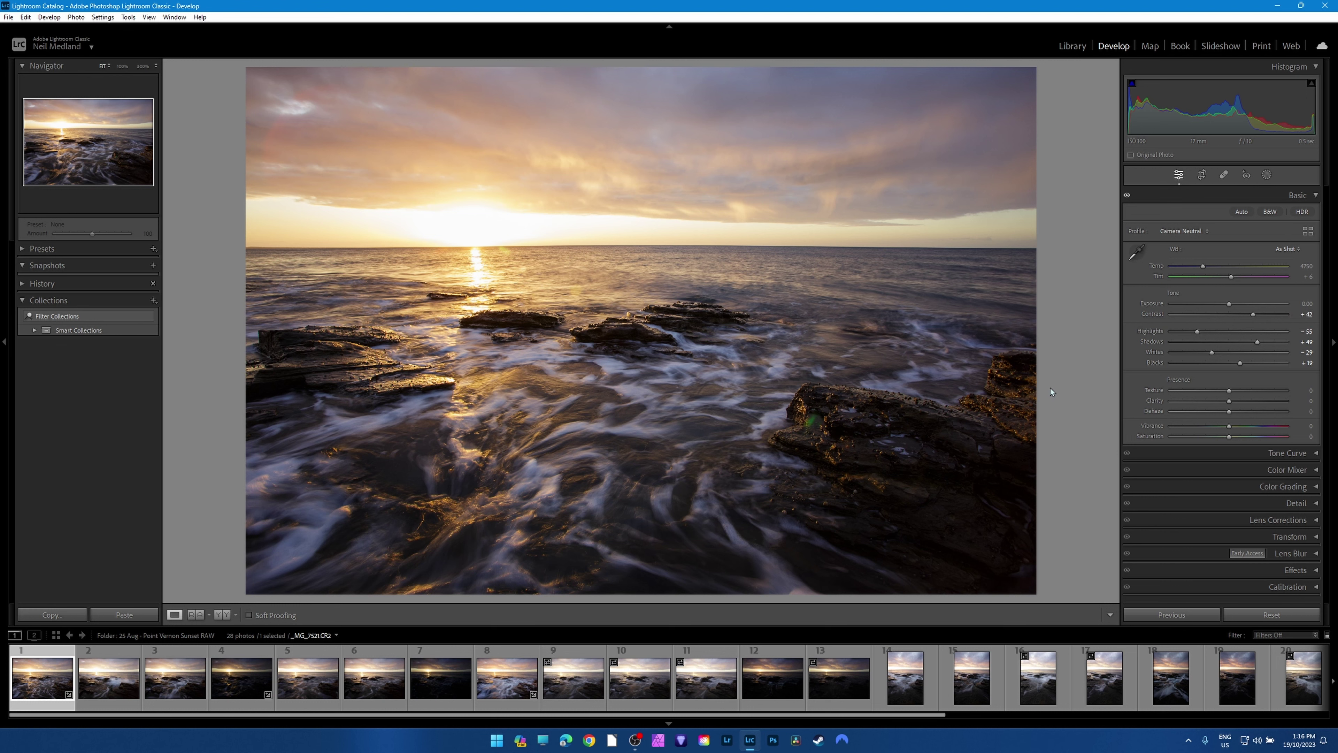
left_click(224, 616)
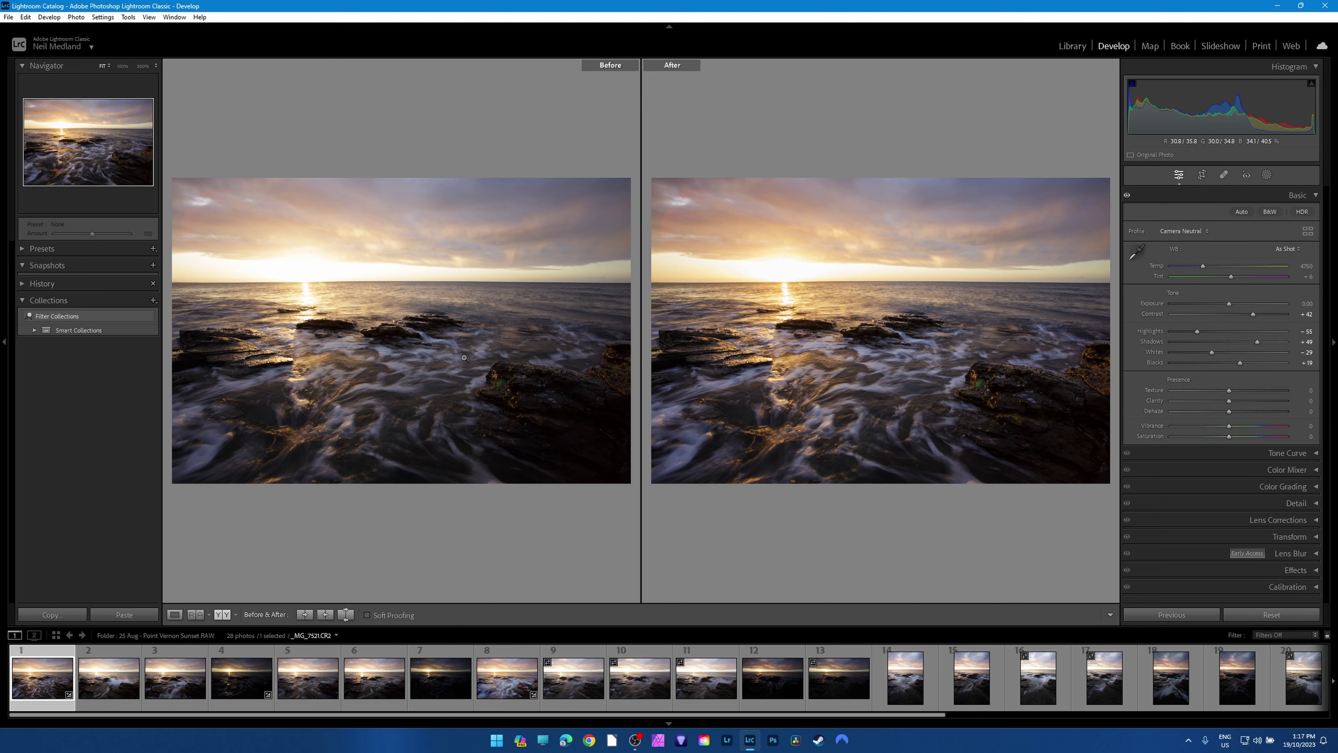
left_click(174, 614)
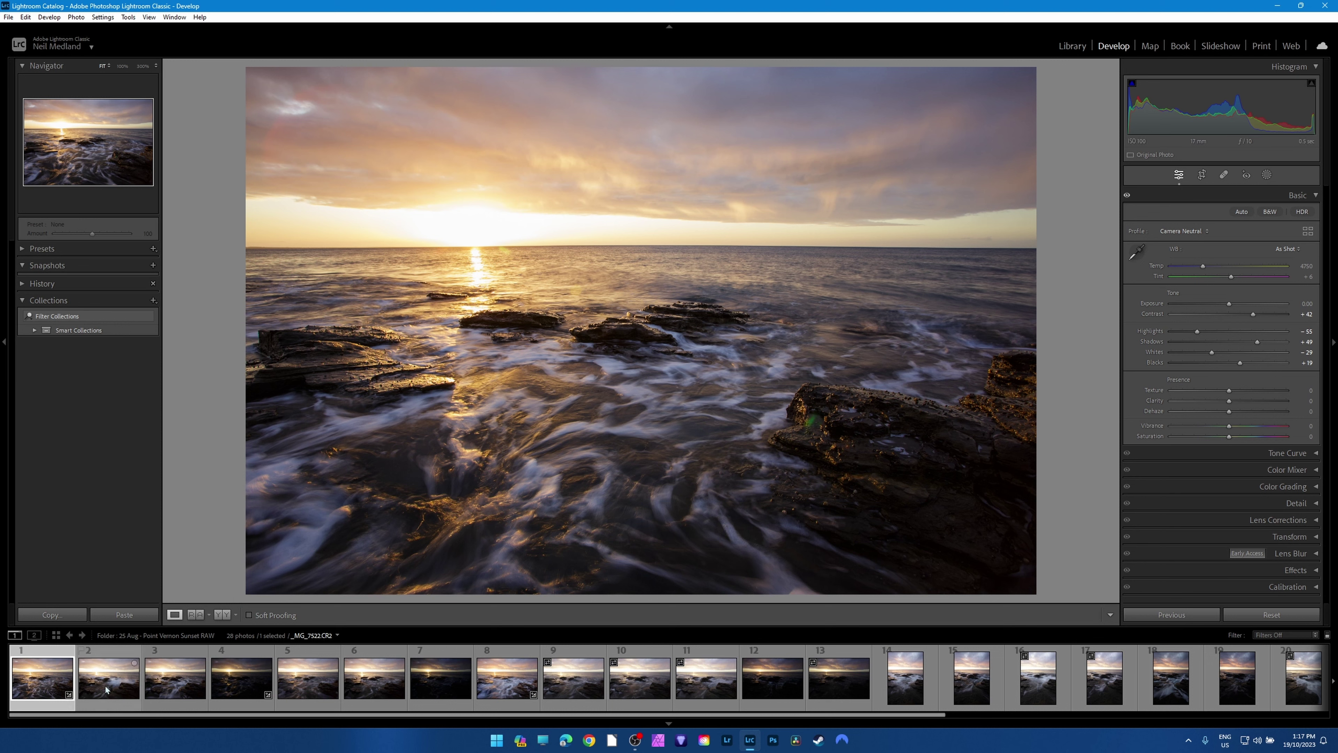
Set the second photo's Highlights to -55, Shadows to +55, Whites to +61 and Blacks to -21, and reselect the first photo.
left_click(98, 708)
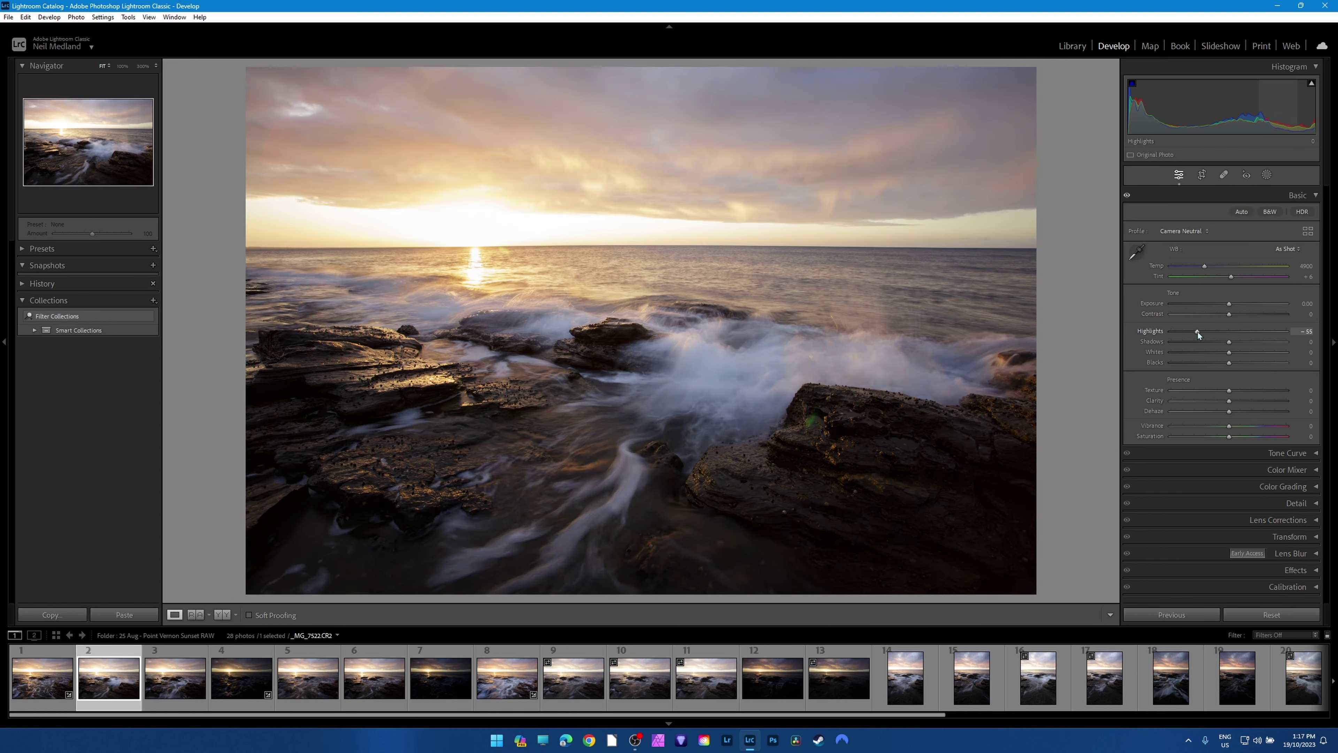
mouse_move(1229, 341)
left_mouse_down()
mouse_move(1261, 344)
mouse_move(1203, 357)
mouse_move(1267, 360)
mouse_move(1217, 364)
left_mouse_up()
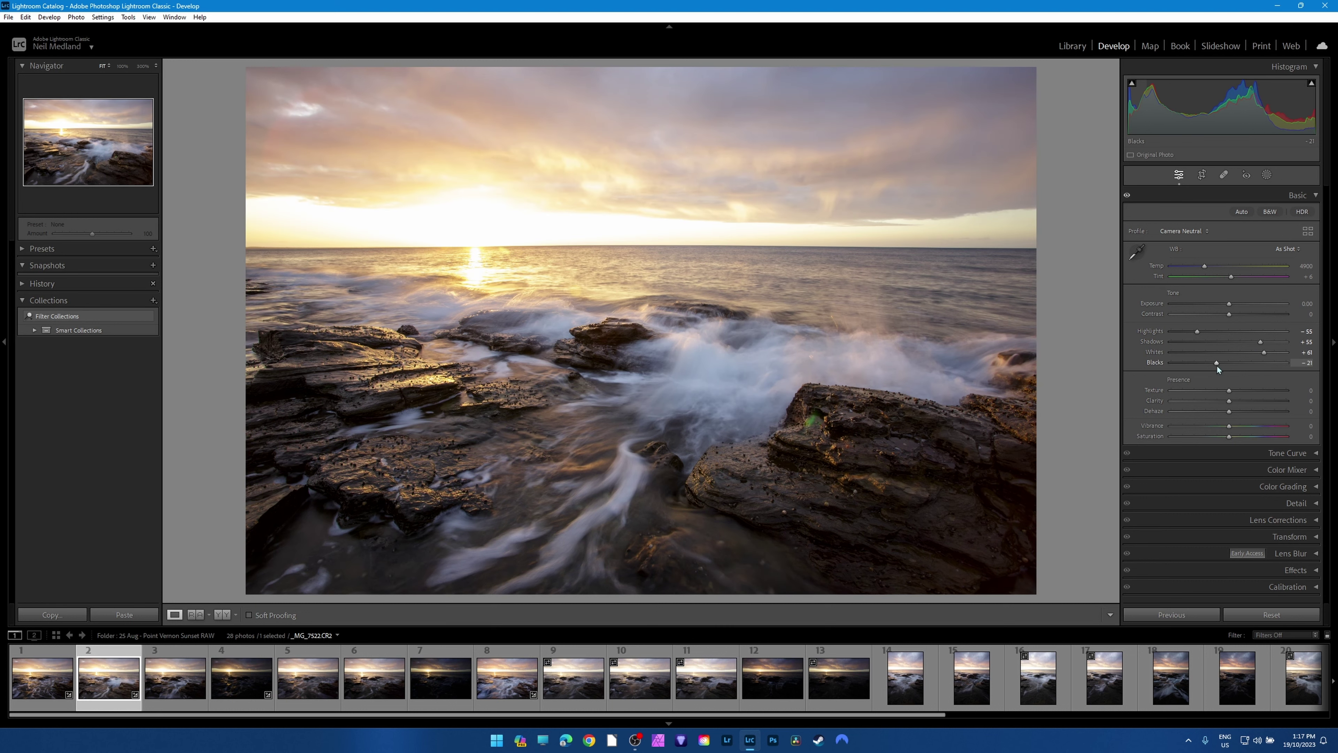
left_click(50, 708)
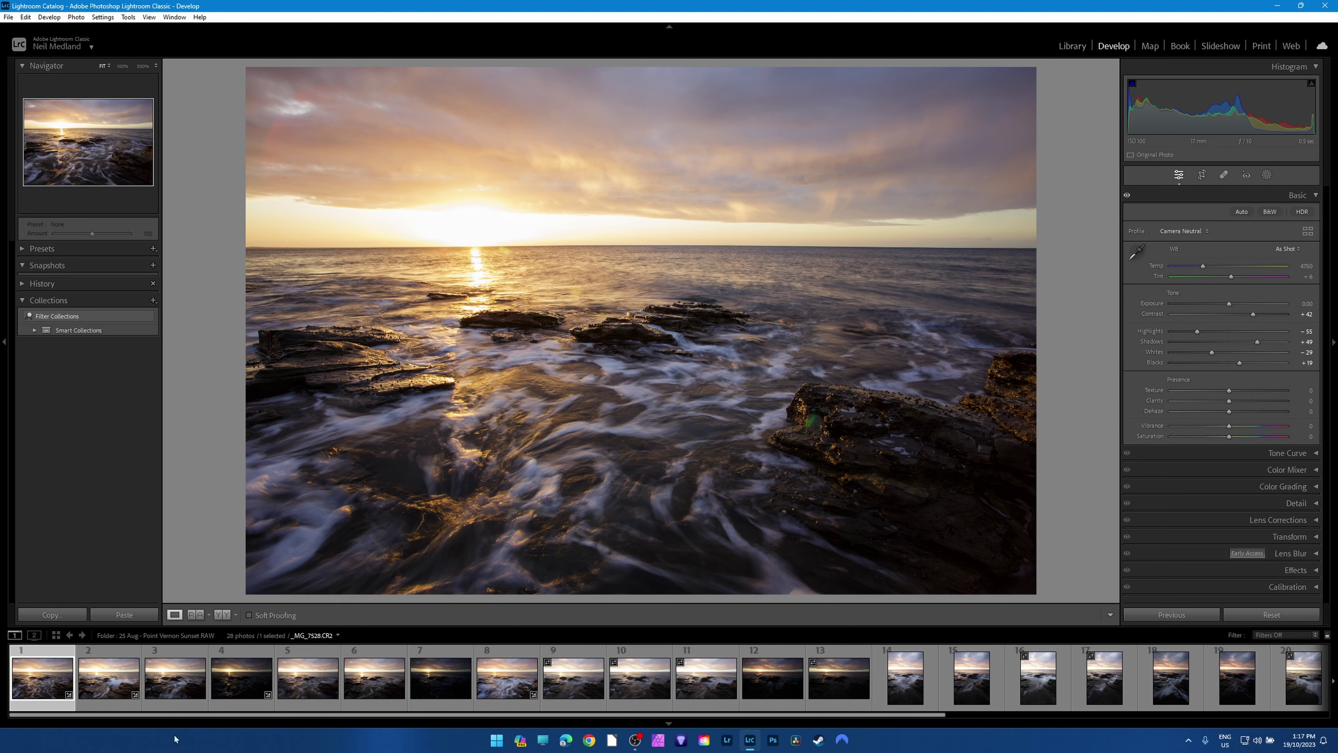
Select all the folder's photos with the first photo as the source, and open the settings for synchronizing edits.
left_click(104, 706)
left_click(170, 706)
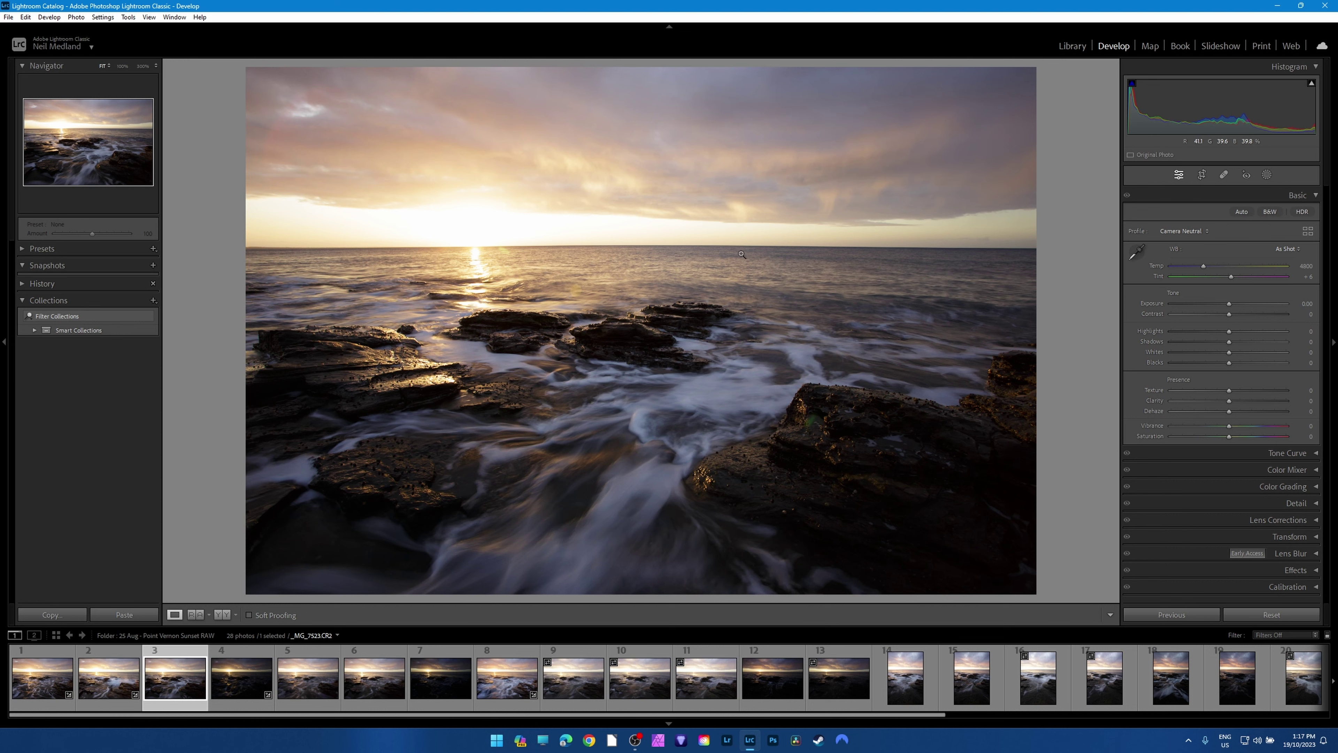
left_click(41, 709)
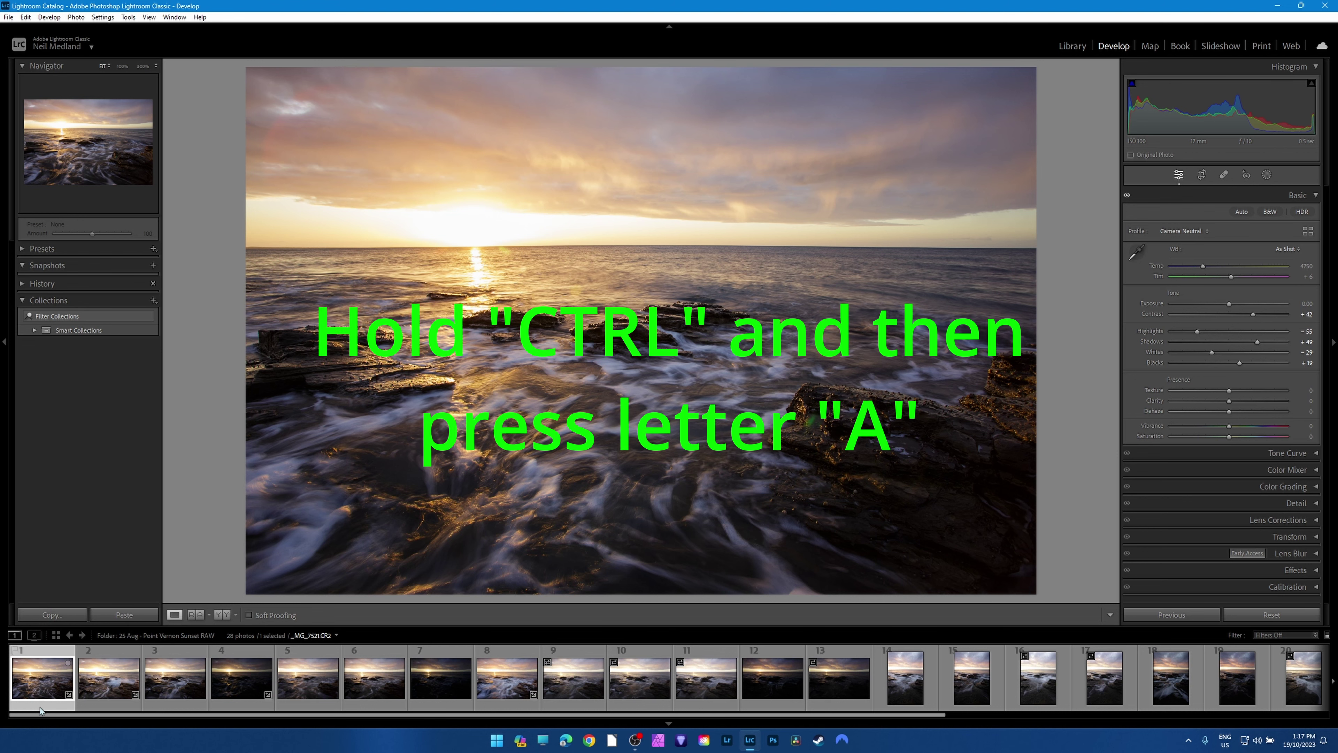
key("ctrl+a")
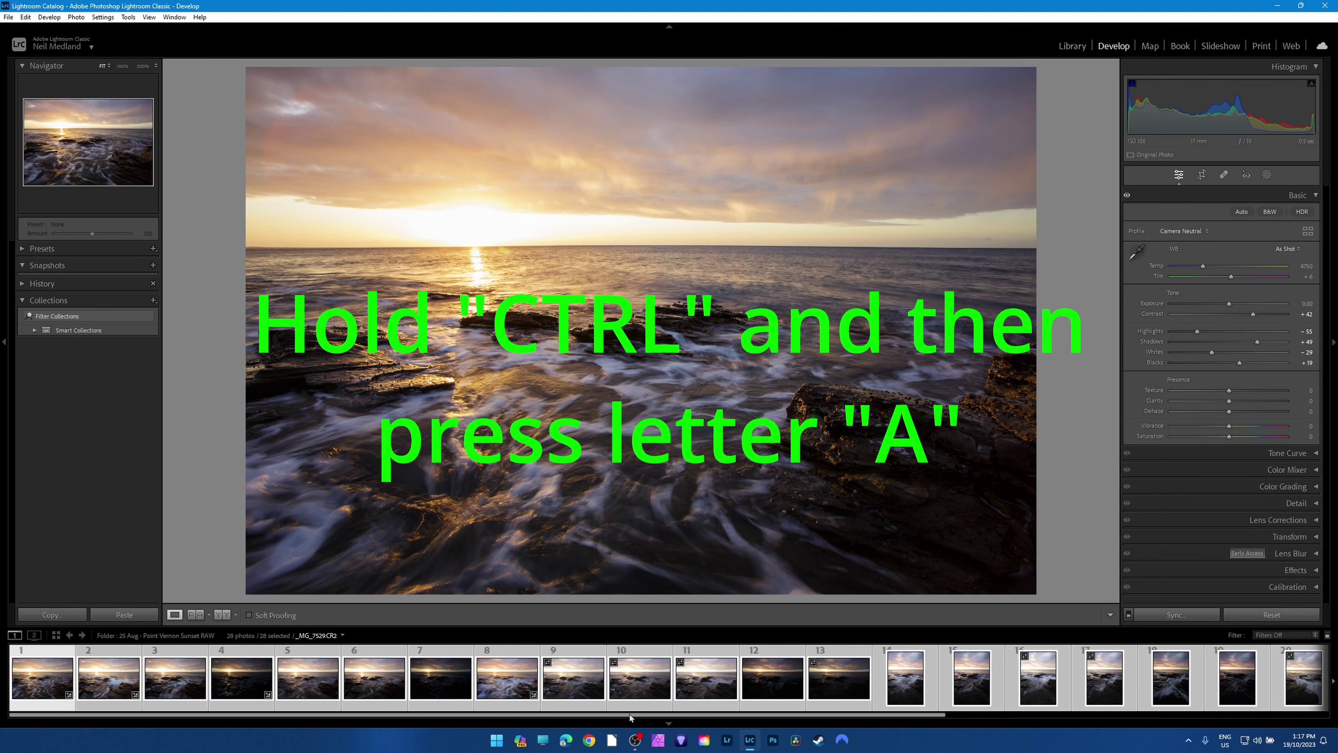
left_click(996, 716)
left_click_drag(995, 717, 916, 716)
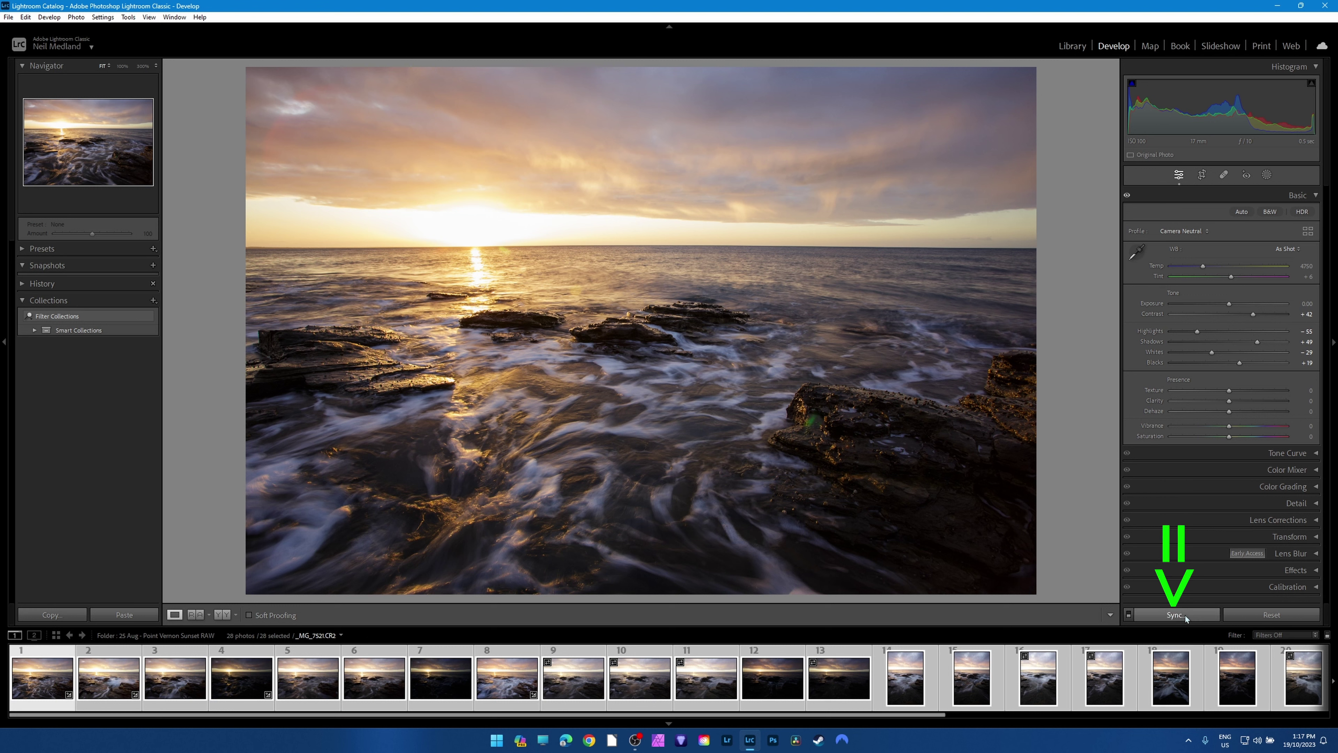
left_click(1184, 615)
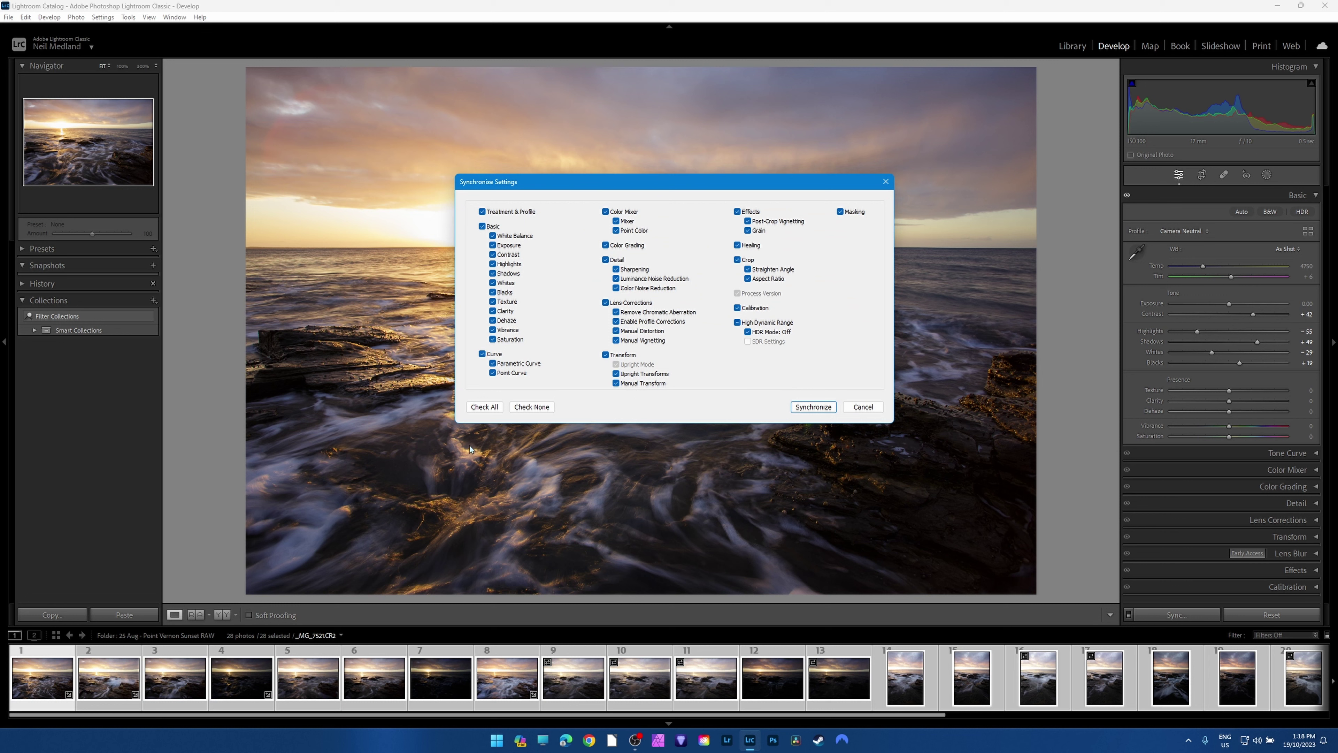
Try out partial sync selections: Exposure, Whites, Clarity and Lens Corrections, and separately only the Crop settings.
left_click(484, 408)
left_click(539, 409)
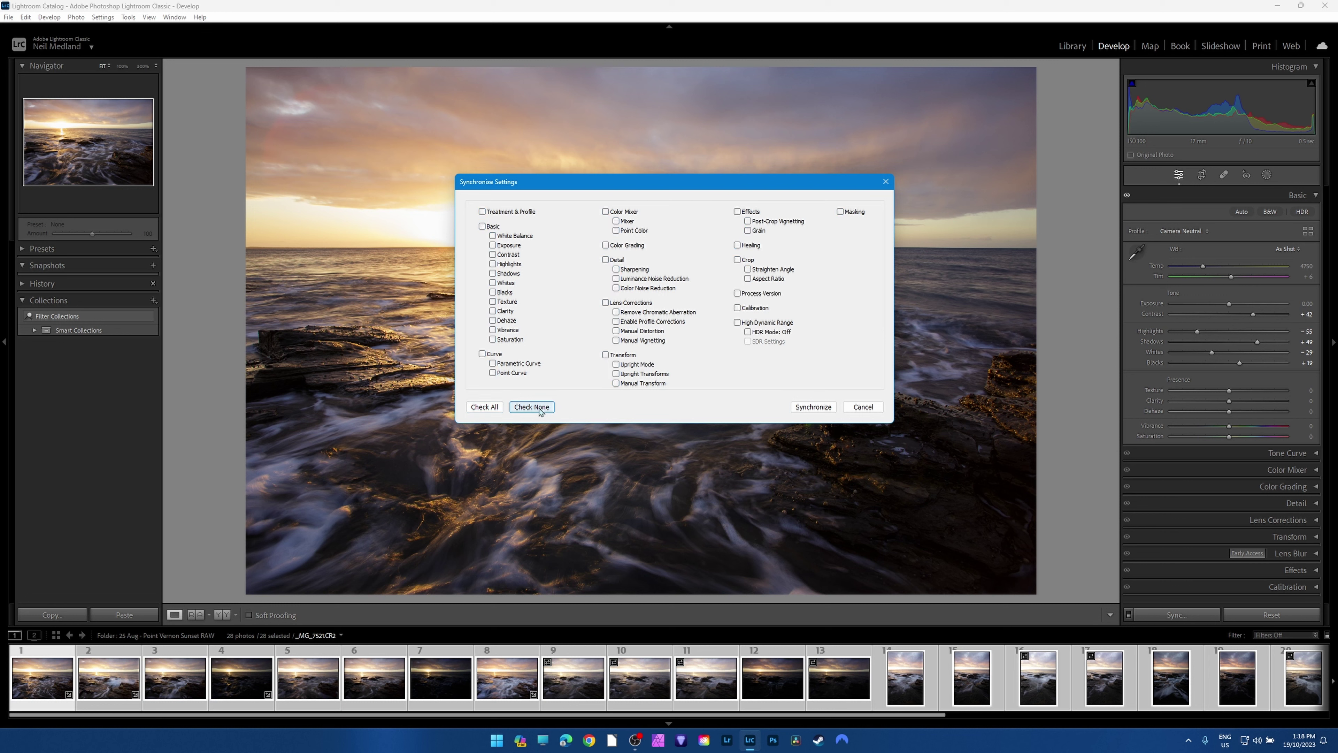
left_click(493, 245)
left_click(493, 283)
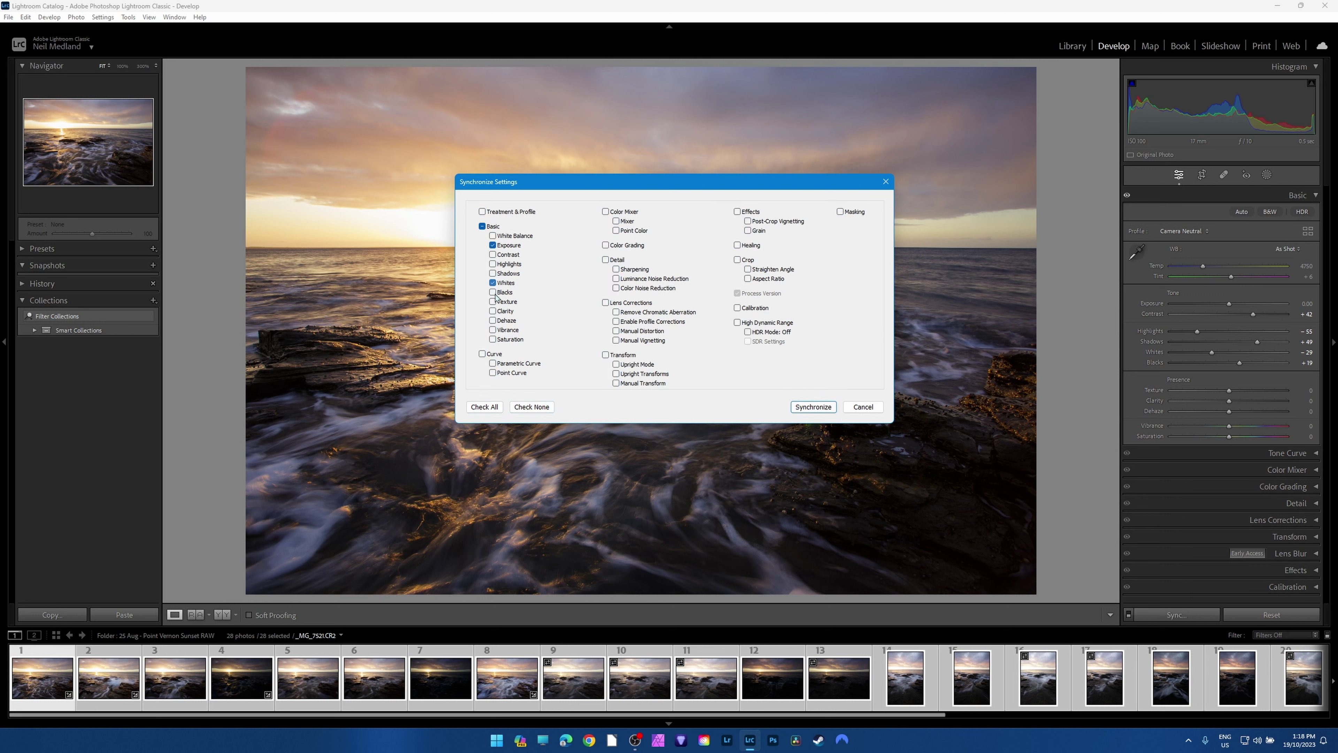
left_click(492, 311)
left_click(605, 304)
left_click(531, 407)
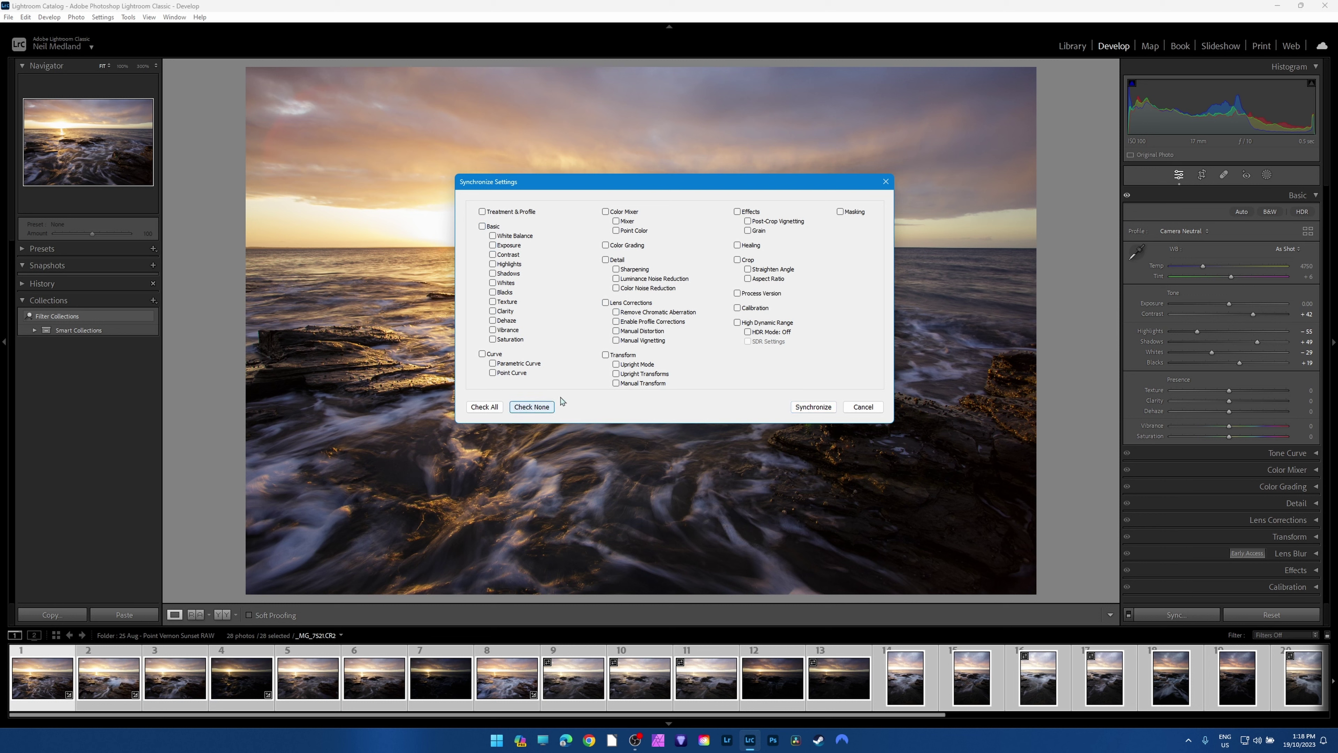
left_click(738, 260)
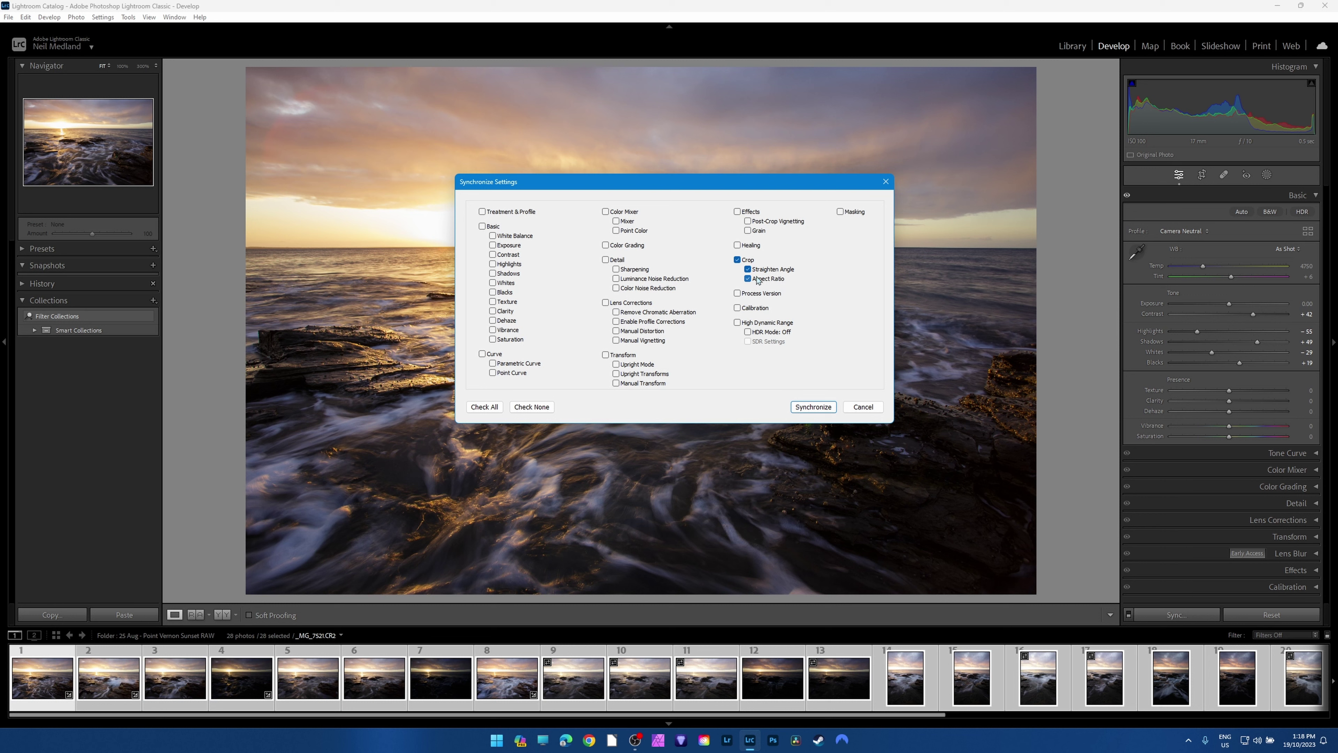
Include all settings and synchronize the first photo's edits to every selected photo.
left_click(485, 407)
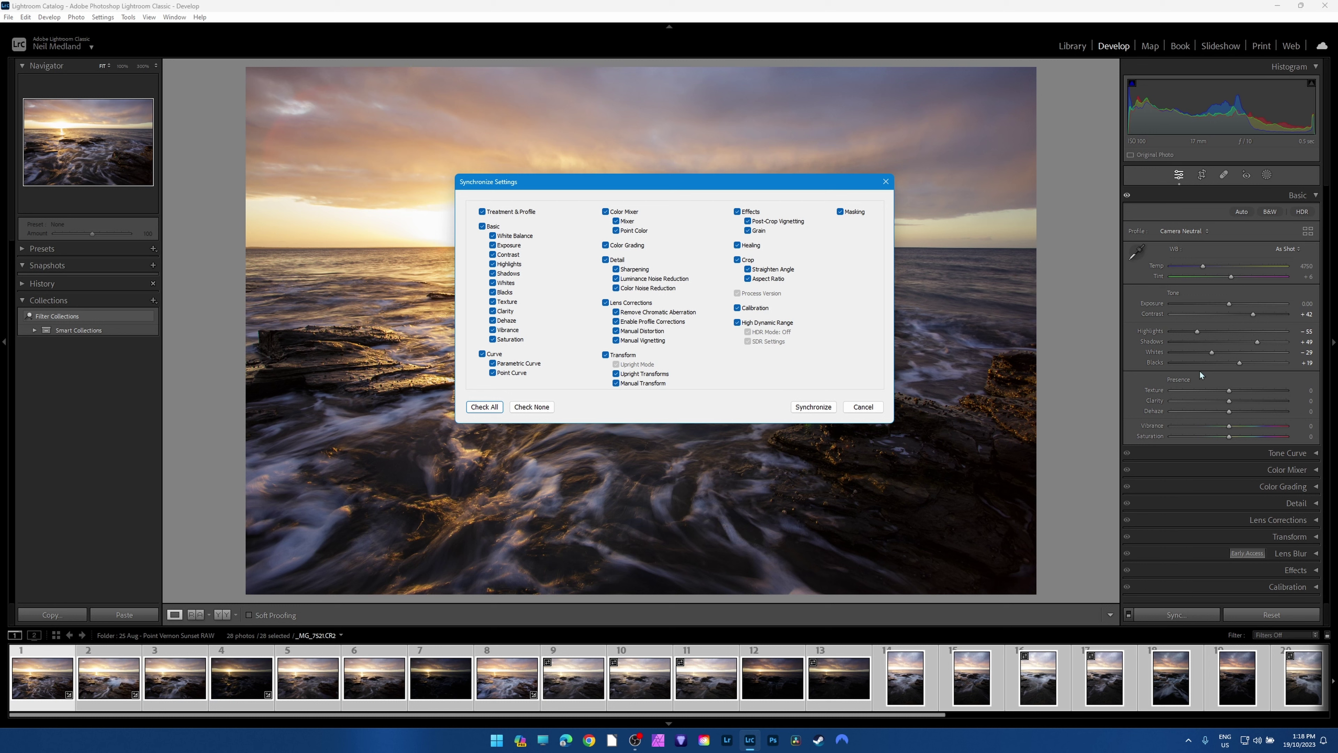
left_click(485, 409)
left_click(814, 406)
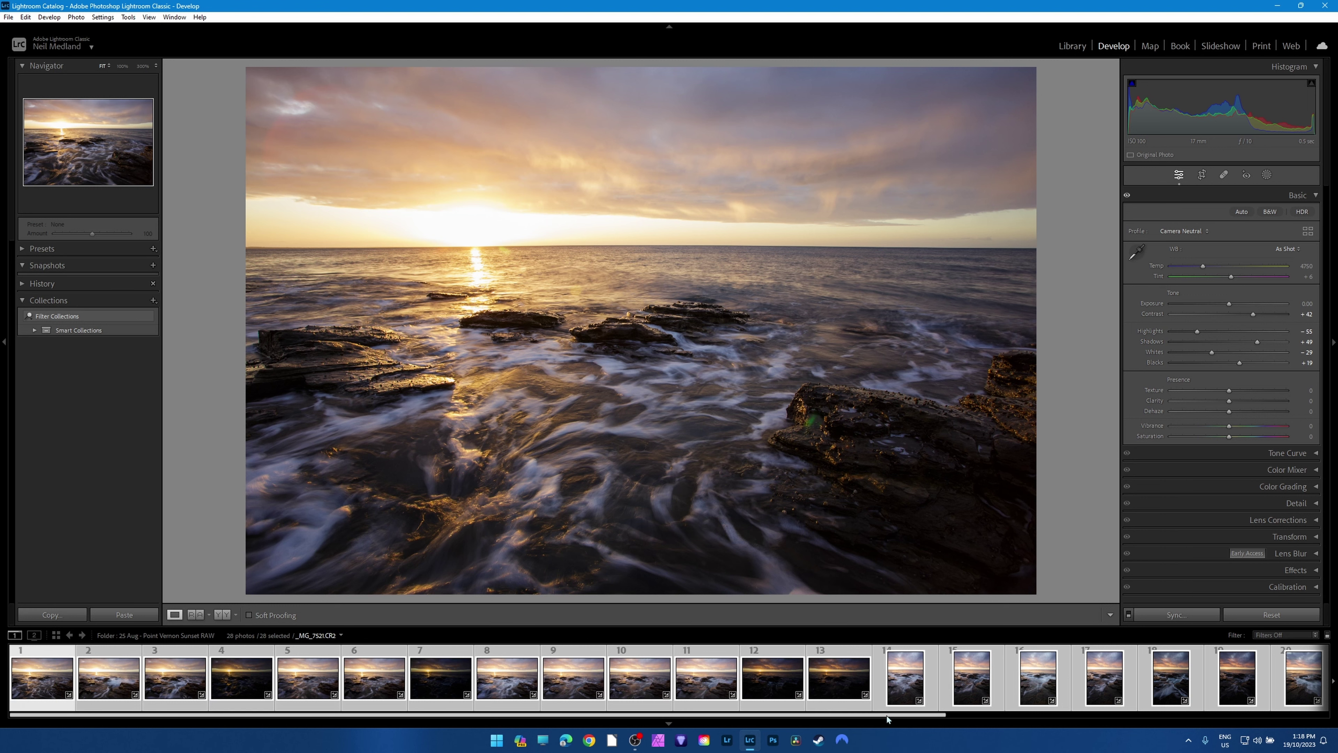
Compare the synchronized edits before and after on photos 18, 21, 1, 4 and 7.
scroll(885, 715, "down", 5)
left_click(652, 680)
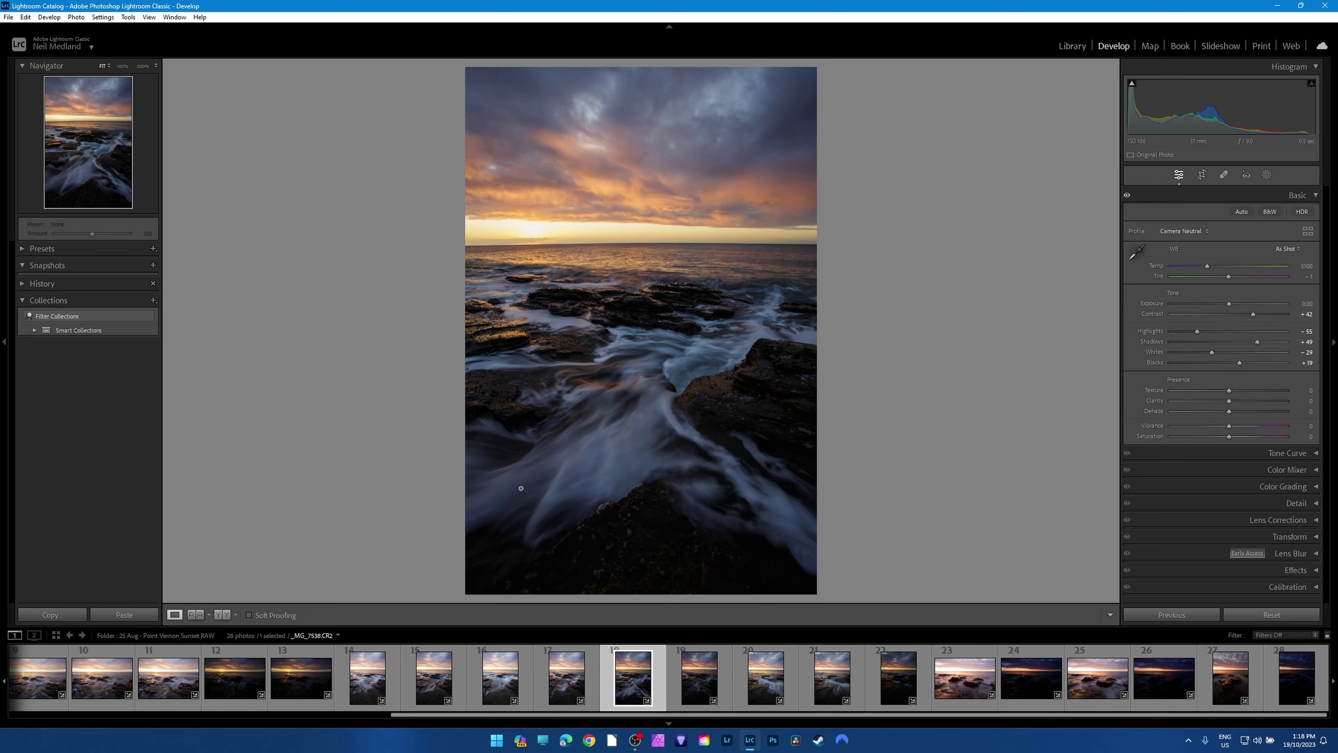
left_click(223, 615)
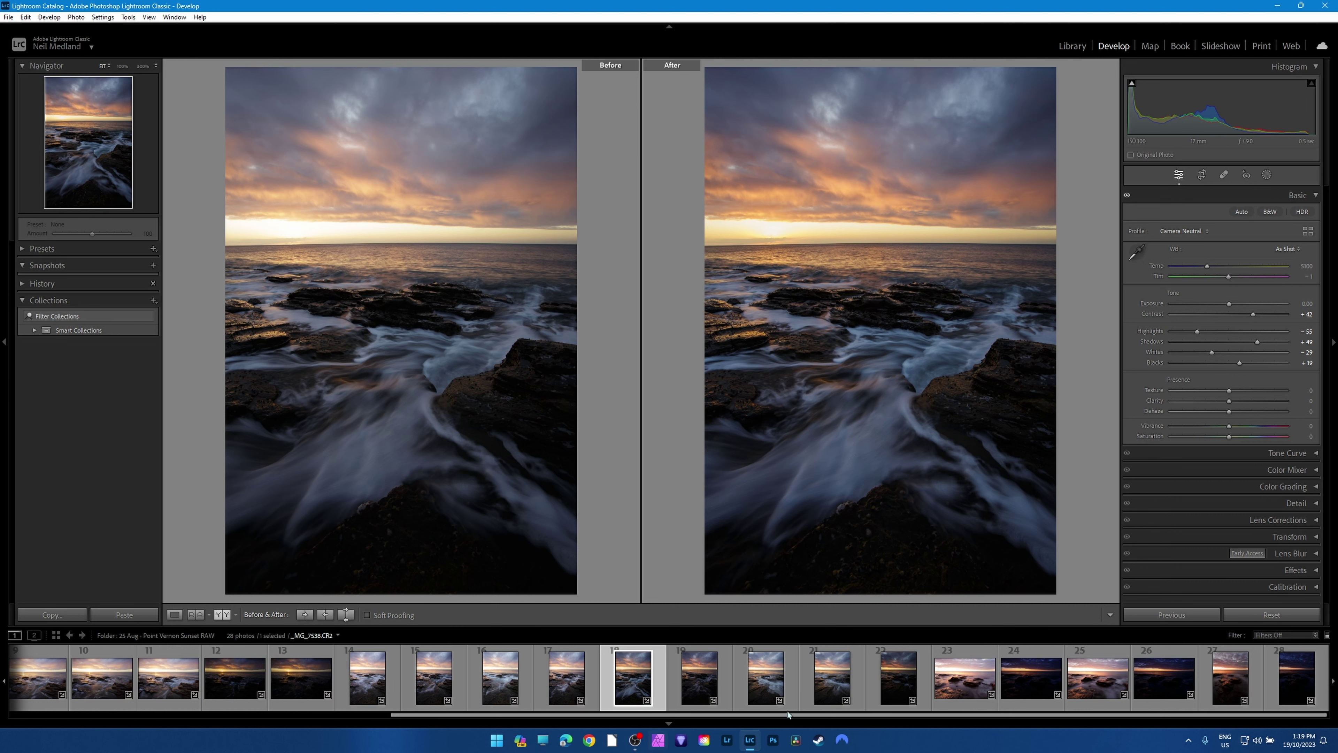
left_click(817, 685)
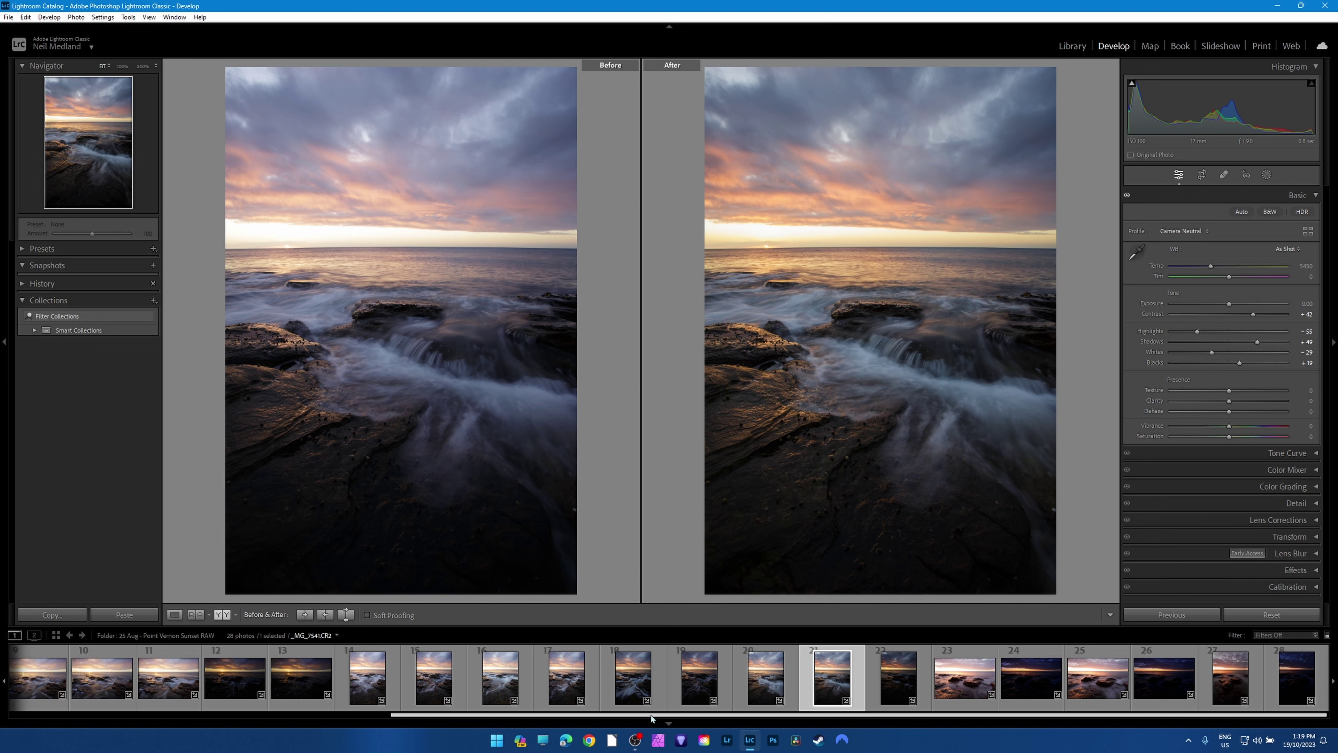
left_click_drag(561, 717, 152, 727)
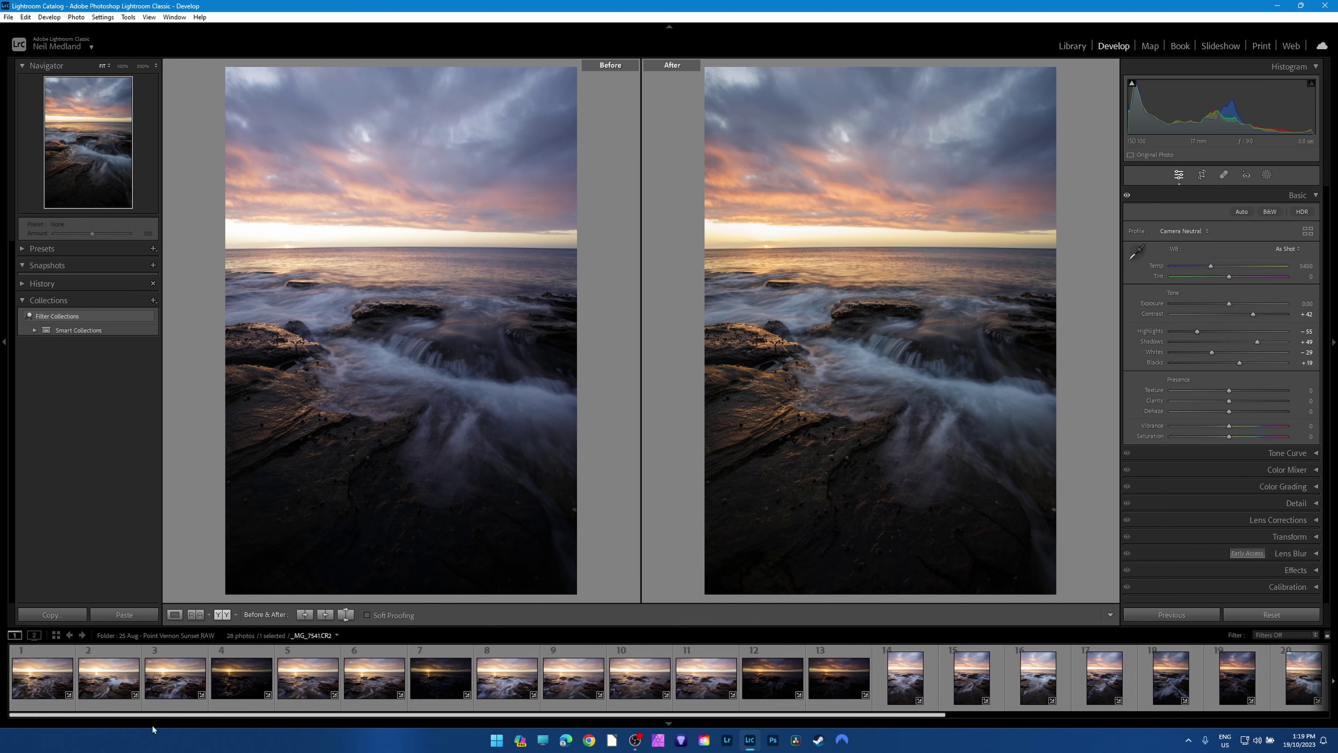
left_click(48, 706)
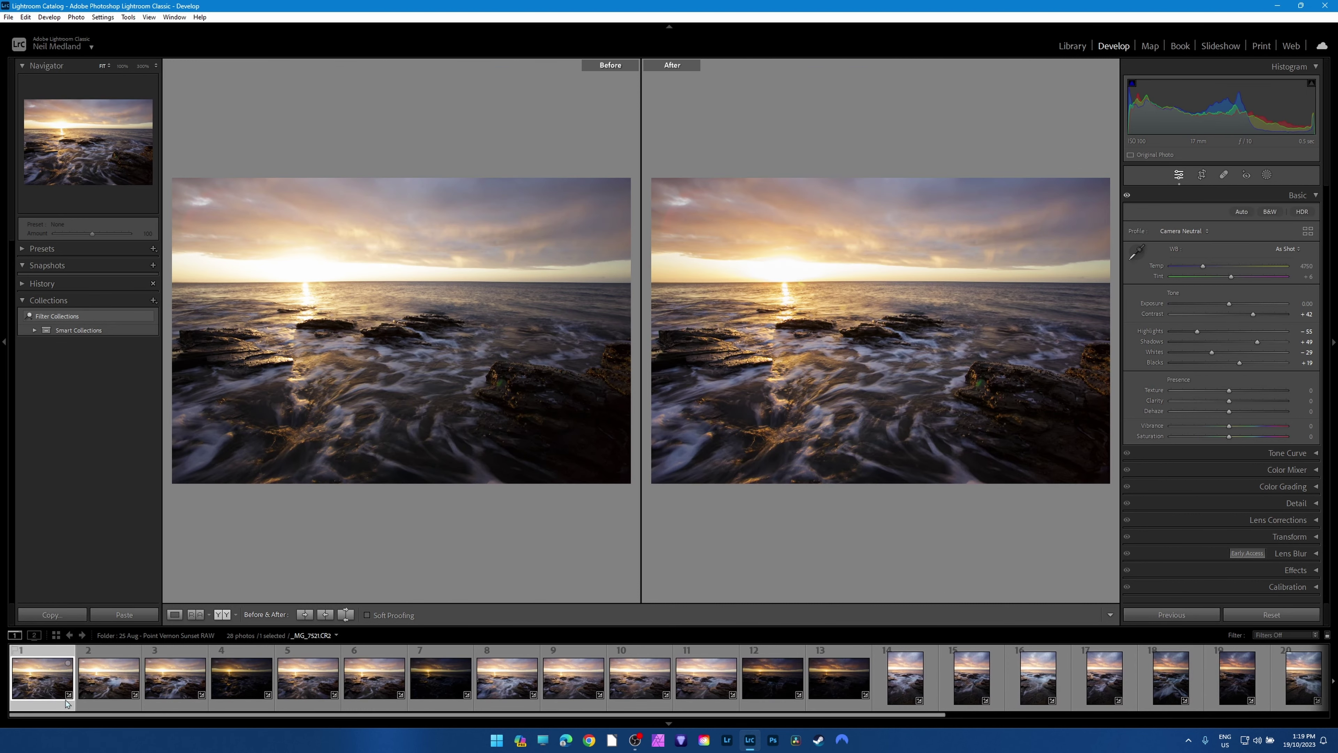
left_click(239, 707)
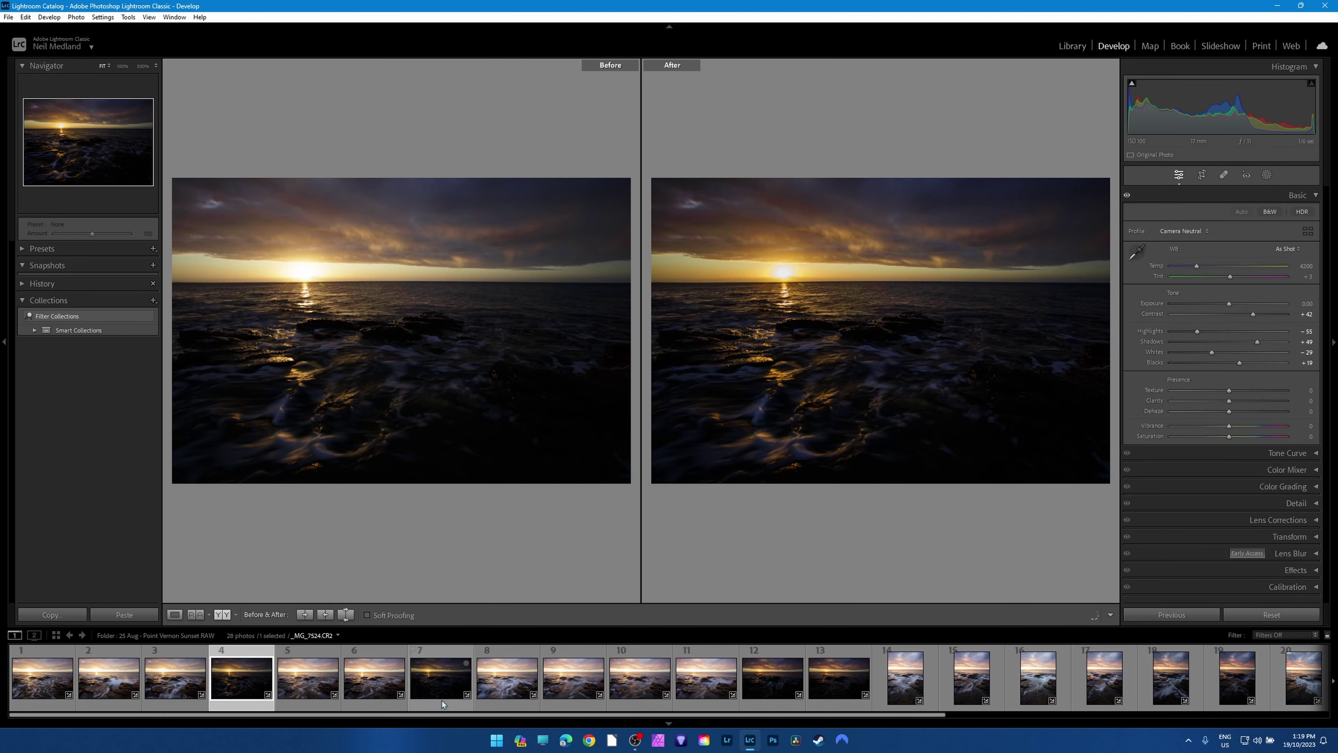
left_click(442, 701)
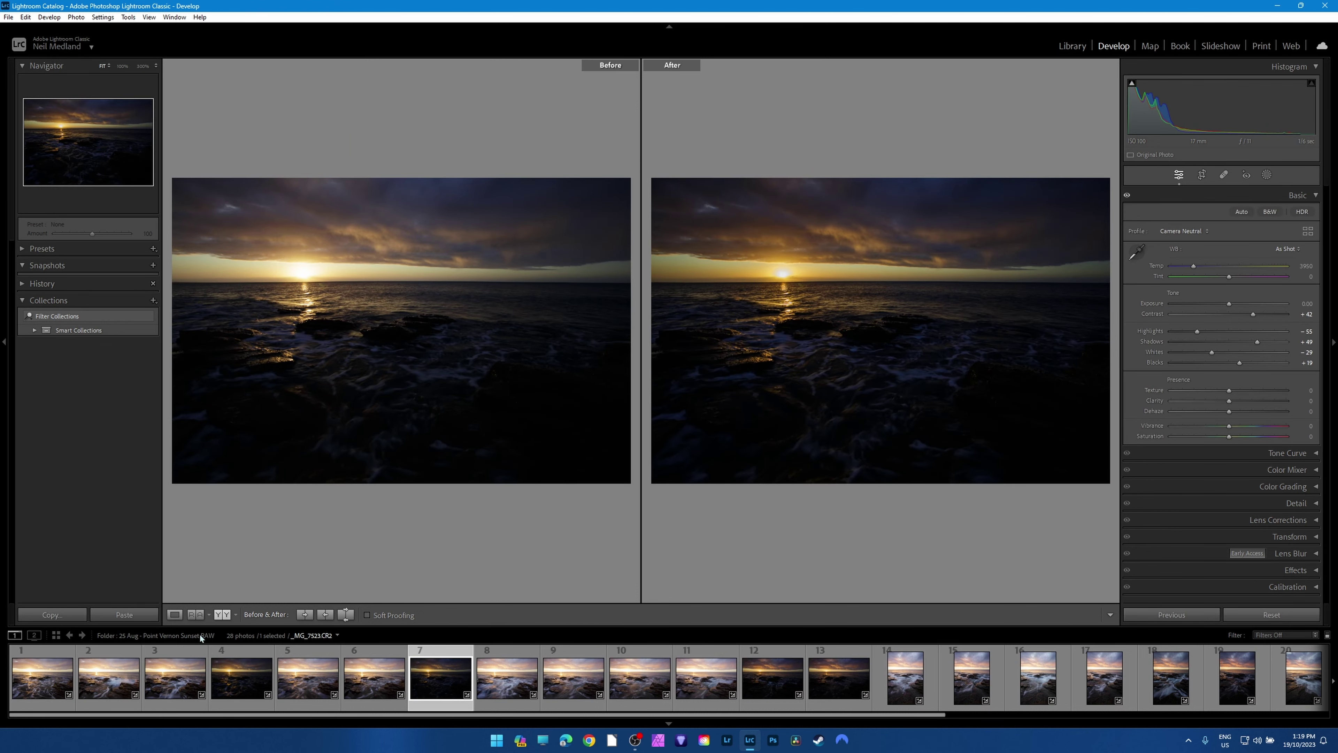
Show photo 4 alone and set its Exposure to +1.56, Temp to 5077 and Tint to -6.
left_click(174, 614)
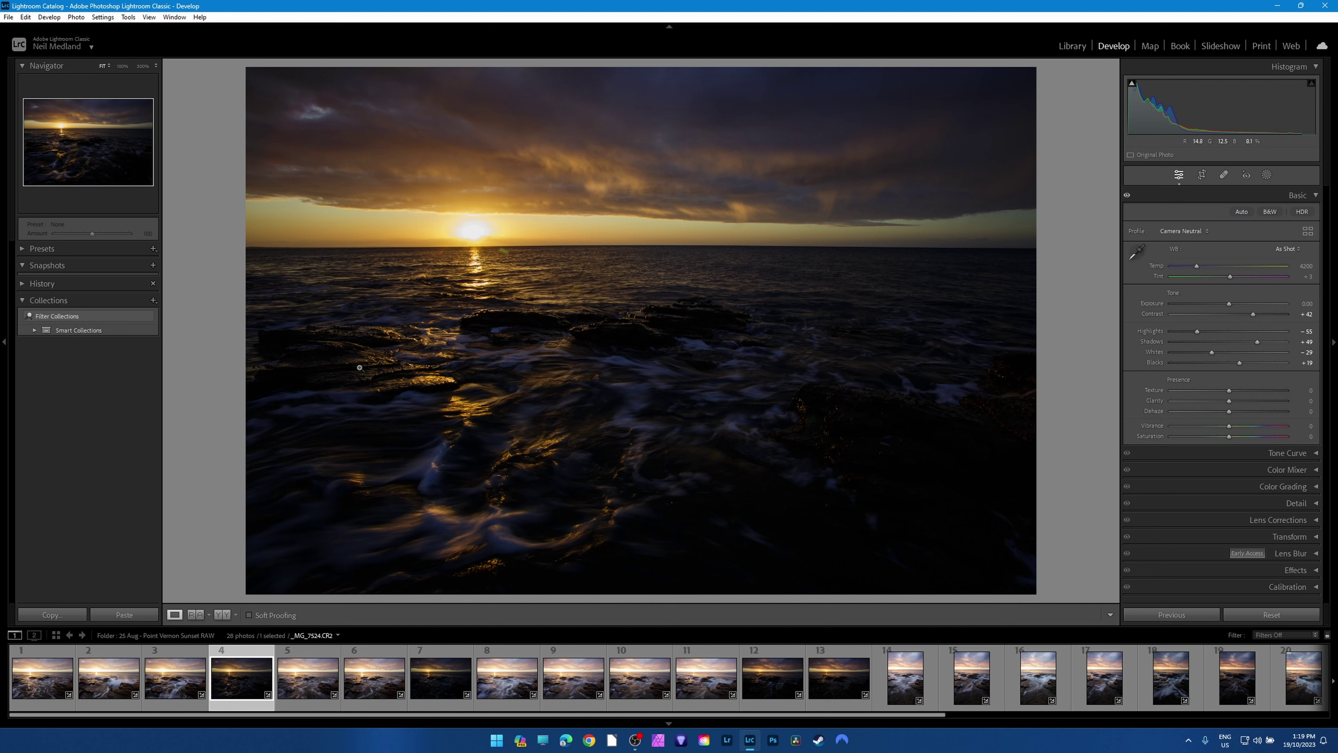
left_click_drag(1230, 304, 1248, 304)
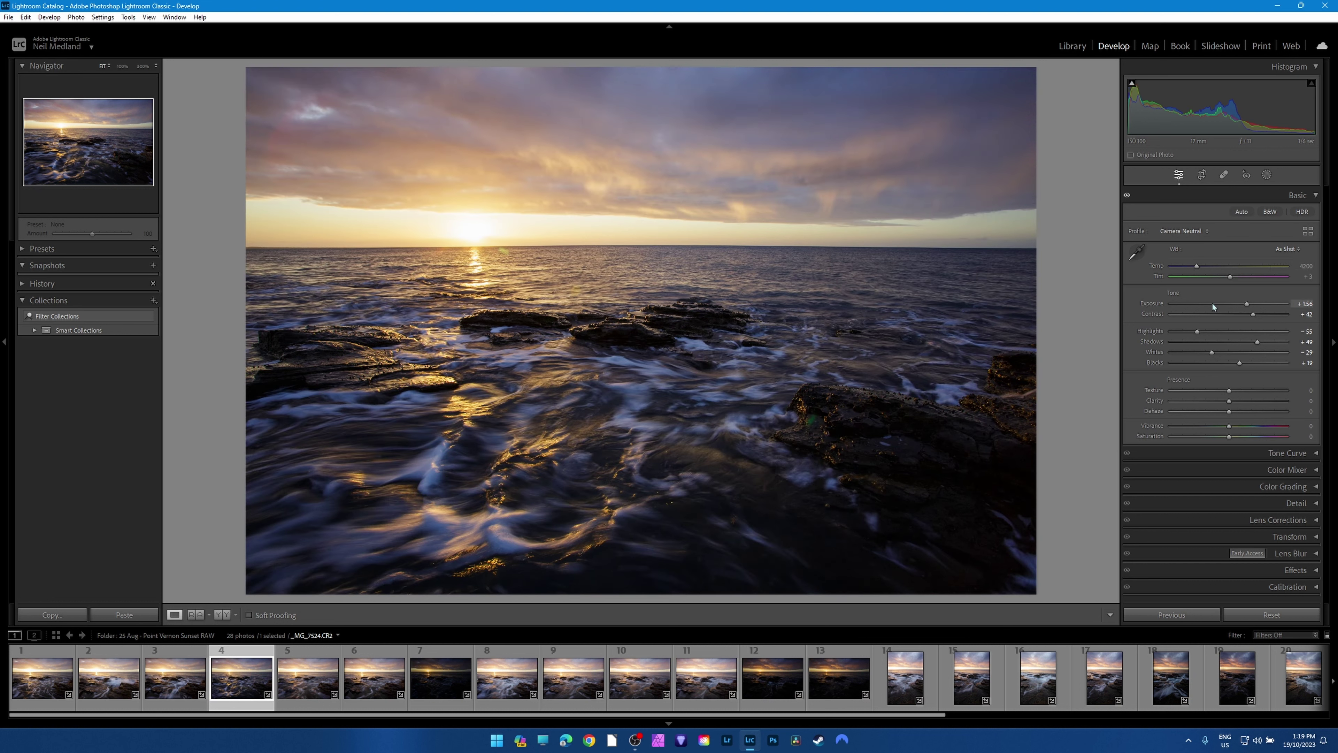
left_click(1248, 304)
left_click_drag(1247, 304, 1246, 303)
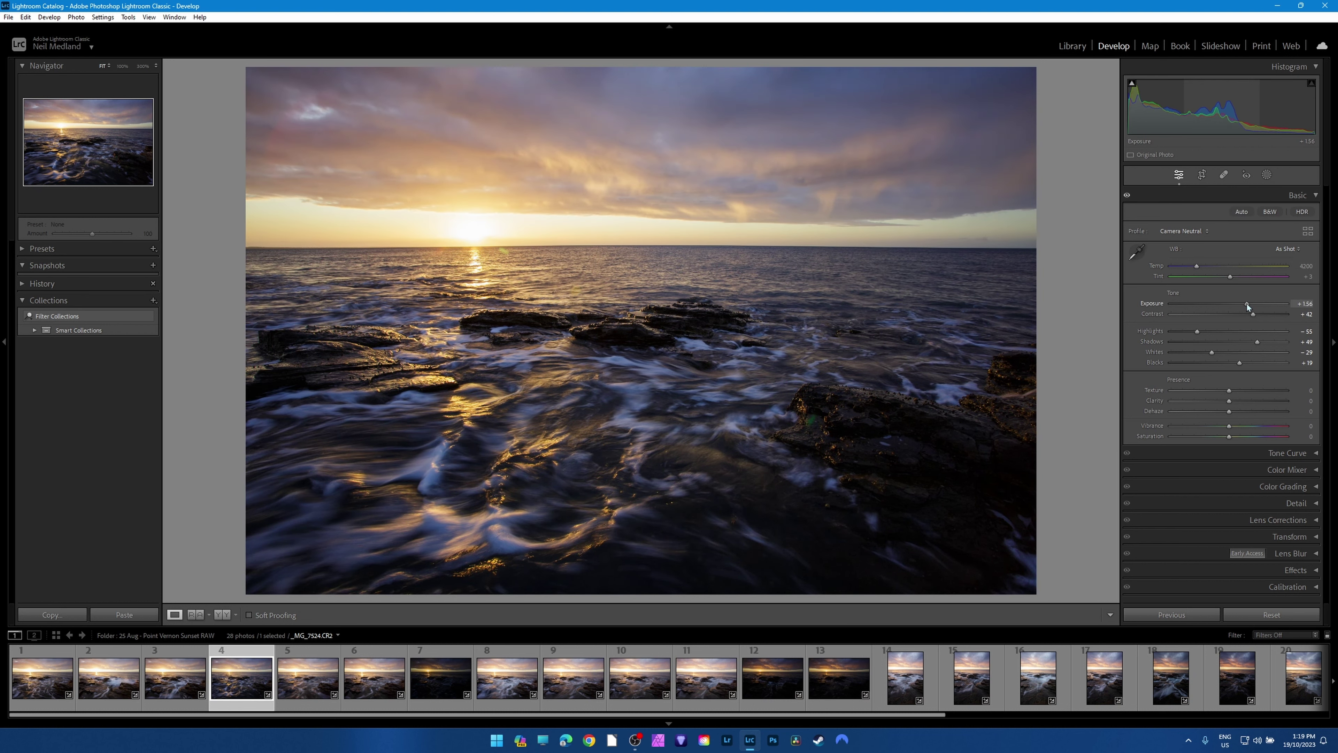
left_click_drag(1198, 267, 1228, 277)
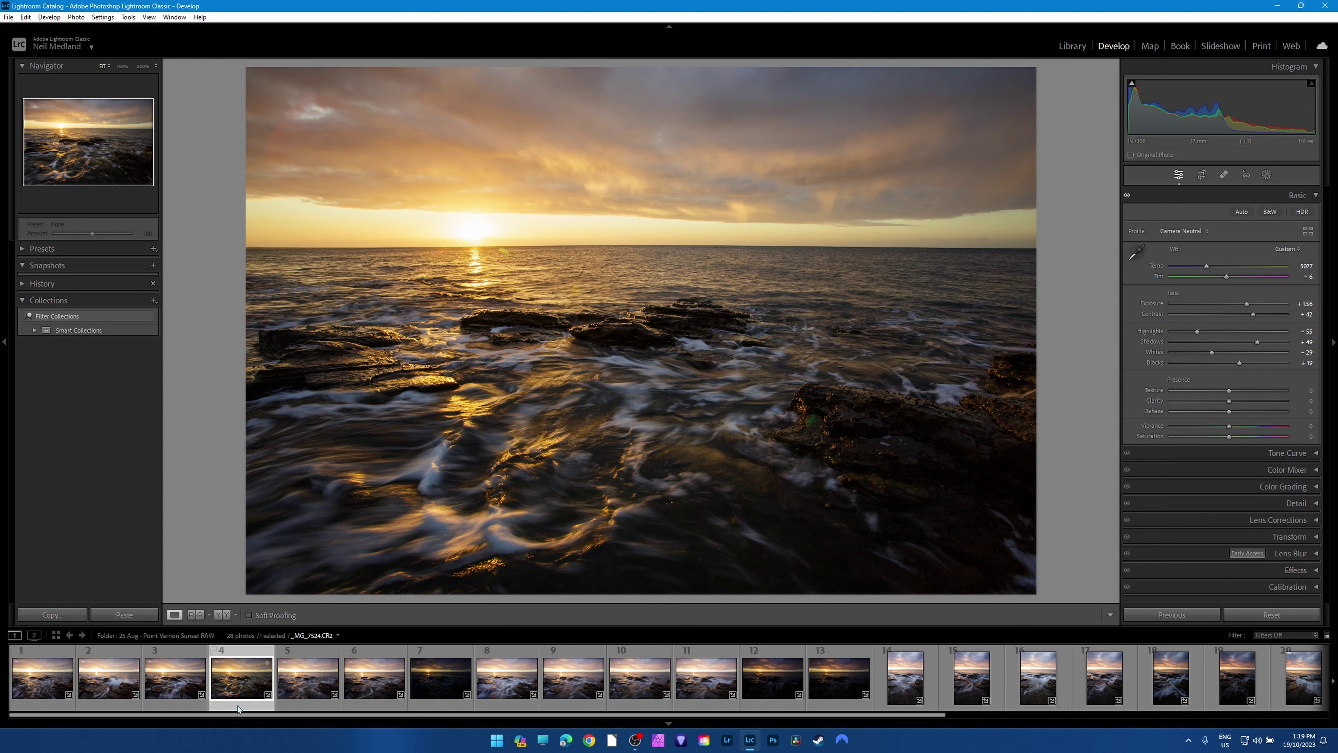
key("ctrl+a")
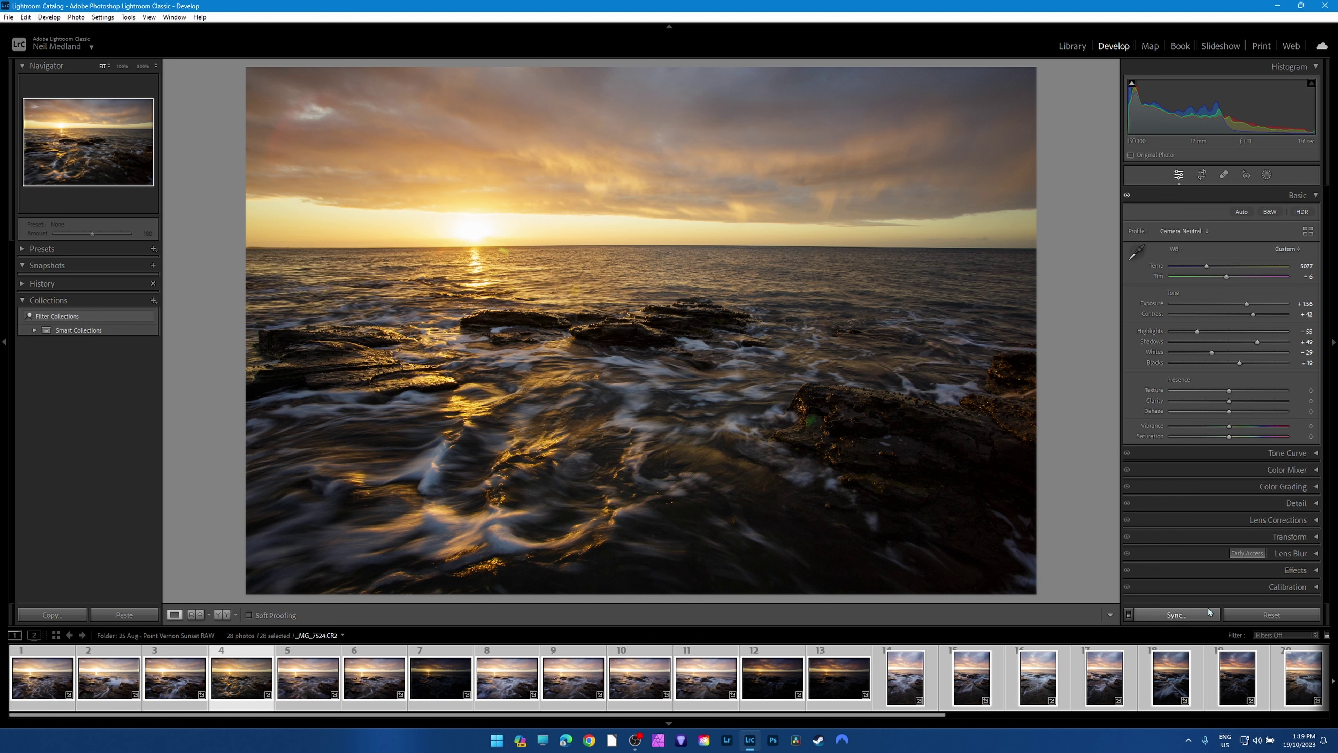
left_click(1177, 614)
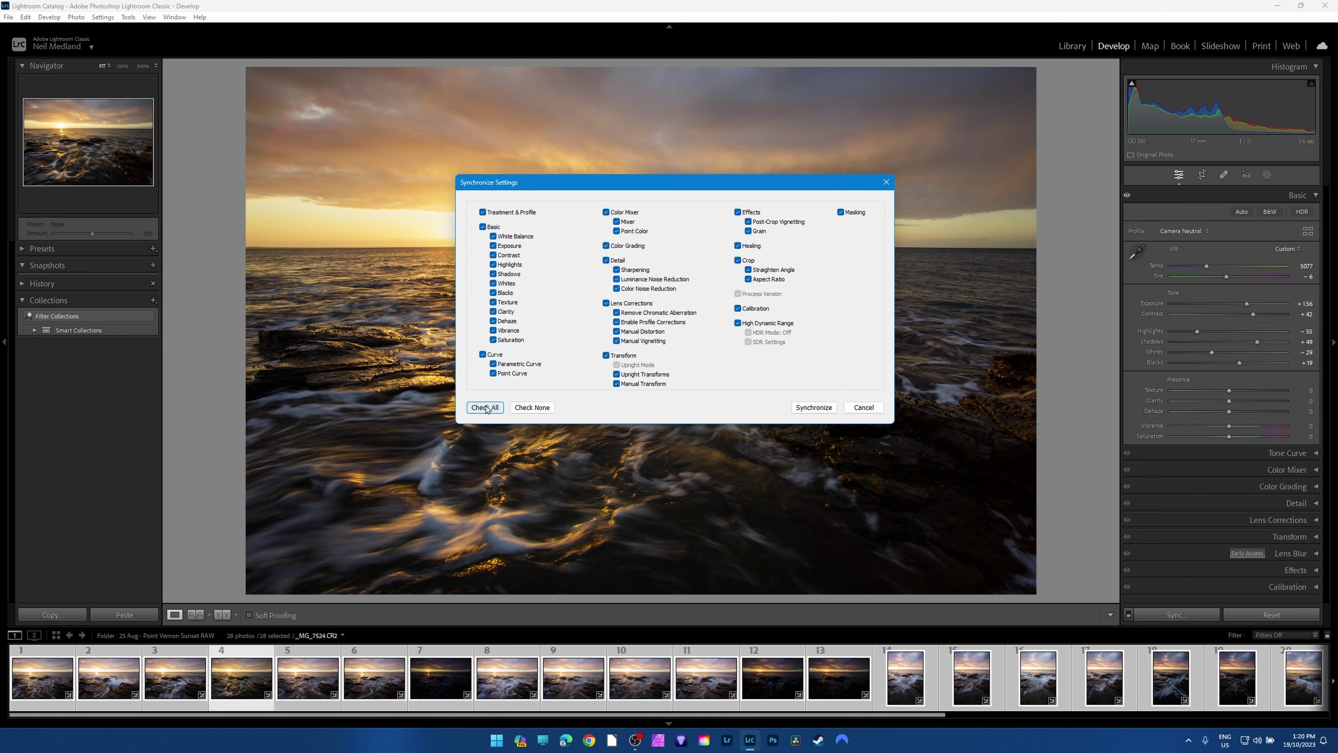
left_click(874, 412)
Select photo 4 as the source and add the dark photos 7, 12, 13, 19, 22, 24, 26 and 28 to the selection.
left_click(236, 709)
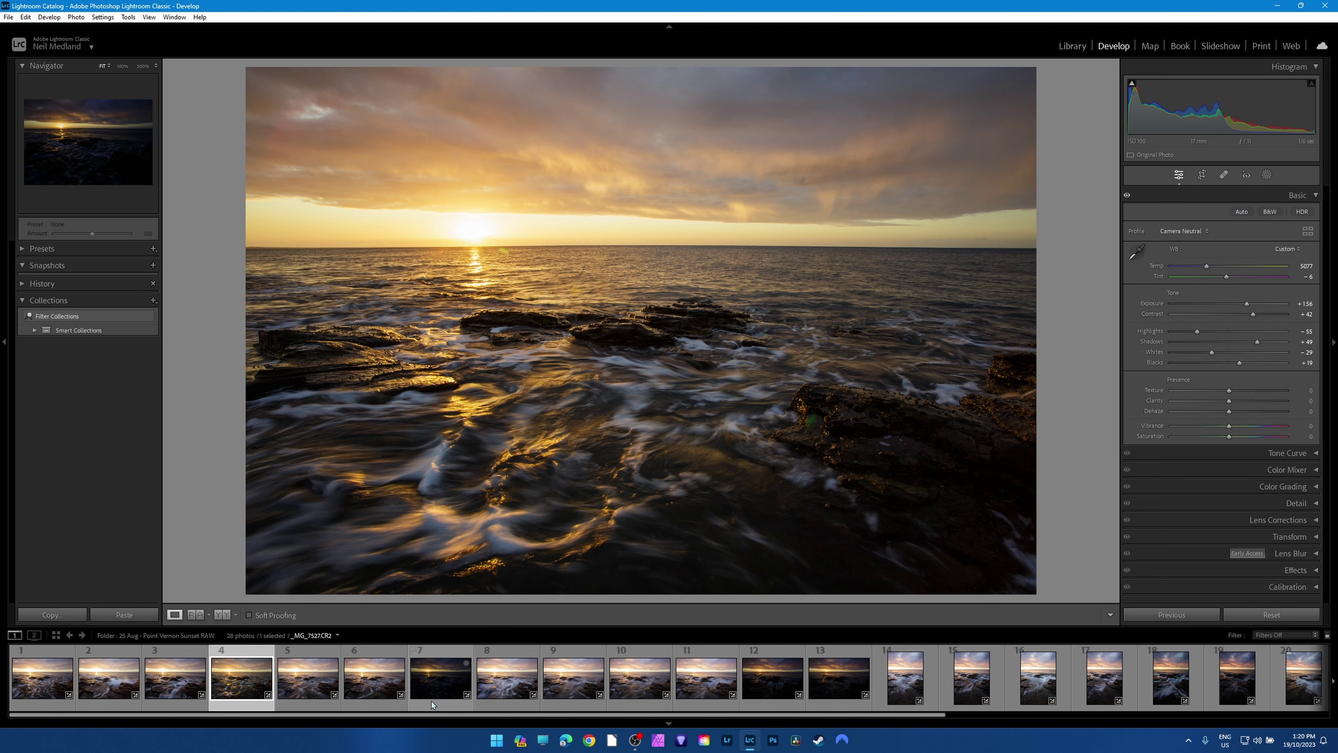
left_click(237, 709)
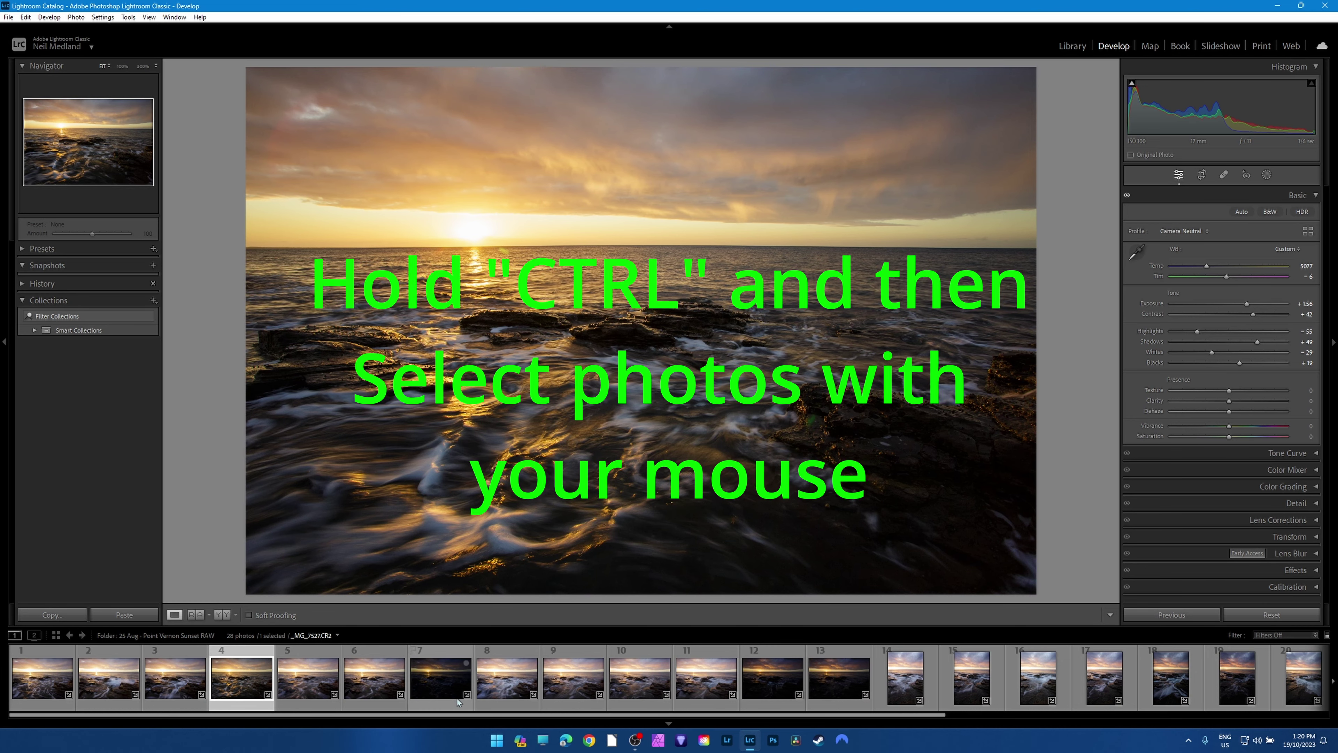
left_click(432, 704, "ctrl")
left_click(761, 706, "ctrl")
left_click(824, 707, "ctrl")
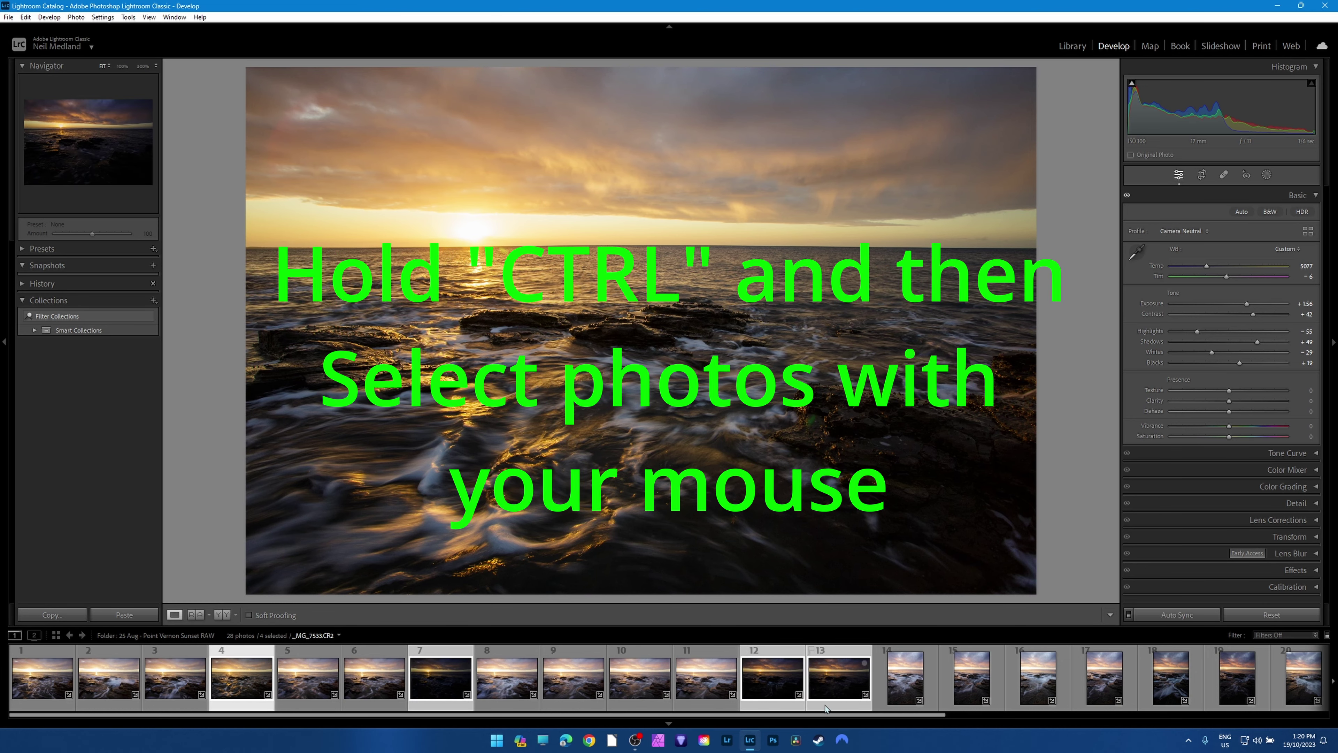
left_click(1233, 692, "ctrl")
left_click_drag(925, 715, 1257, 741)
left_click(891, 692, "ctrl")
left_click(1030, 695, "ctrl")
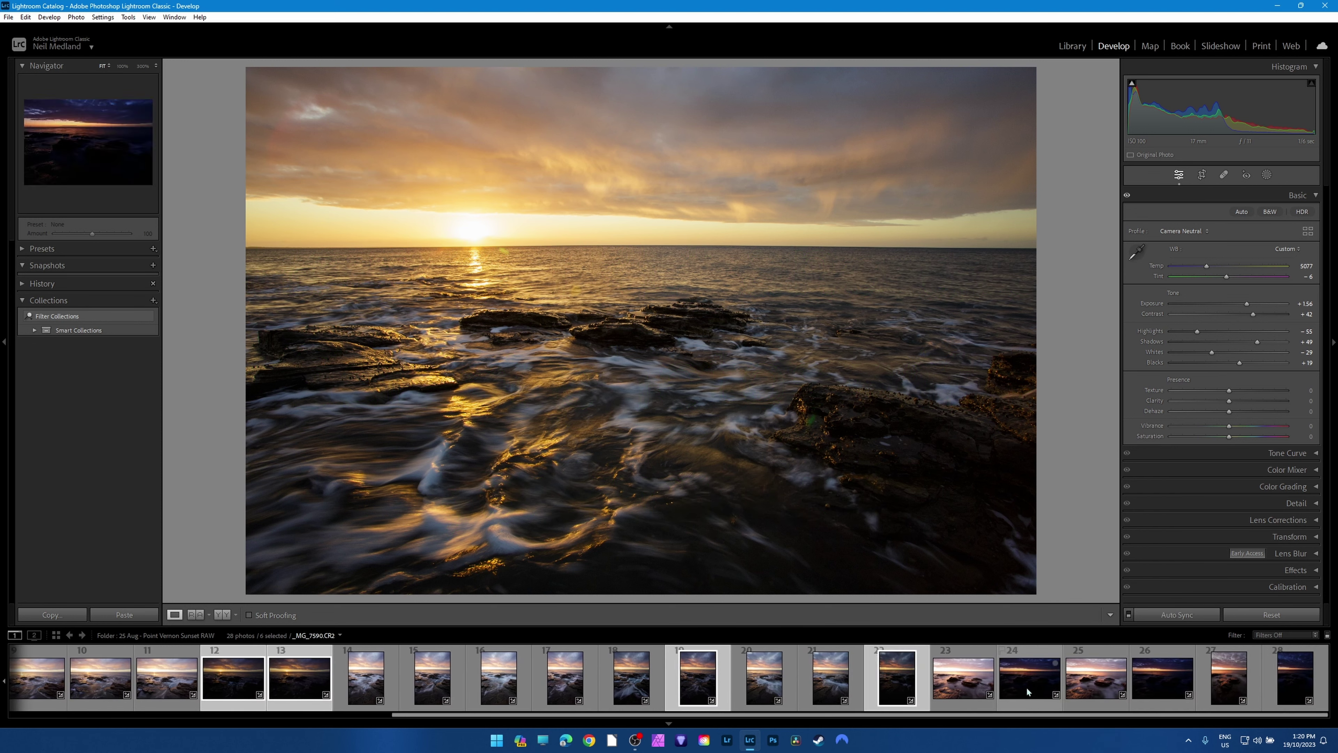
left_click(1163, 697, "ctrl")
left_click(1295, 685, "ctrl")
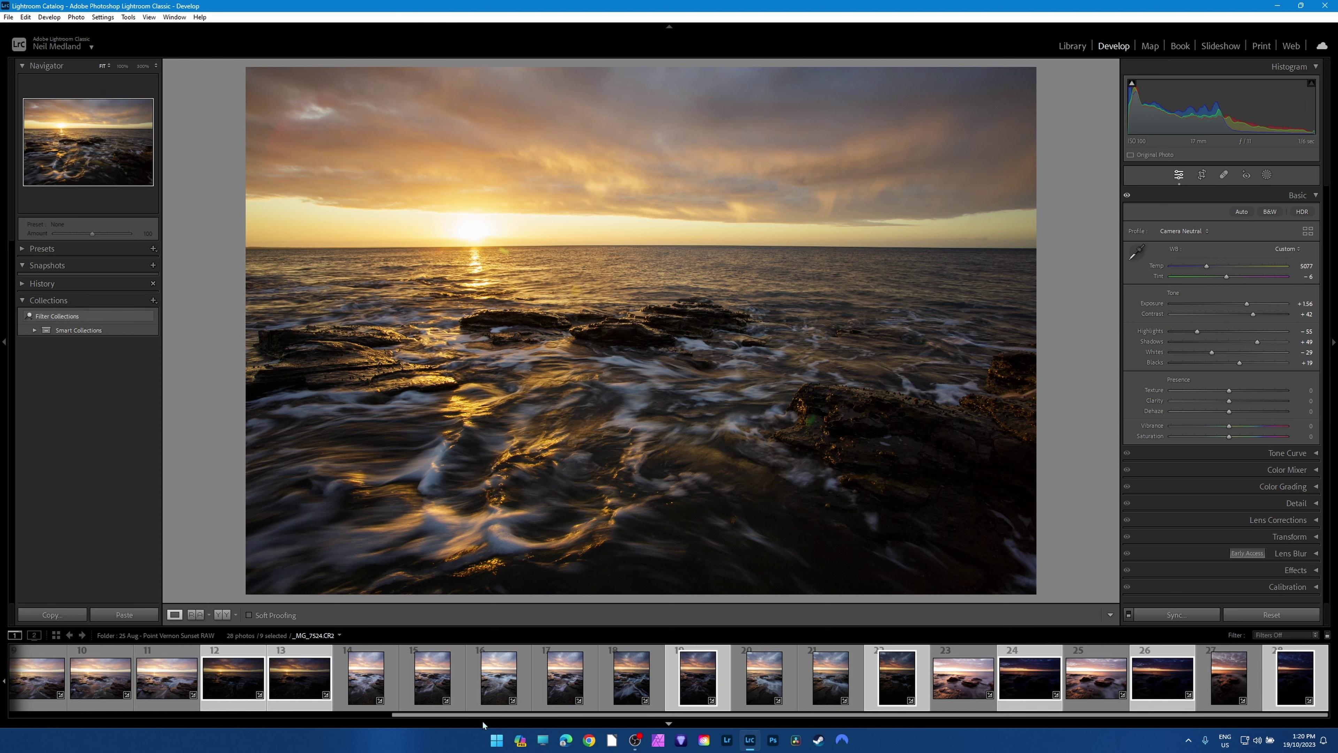
scroll(669, 708, "left", 8)
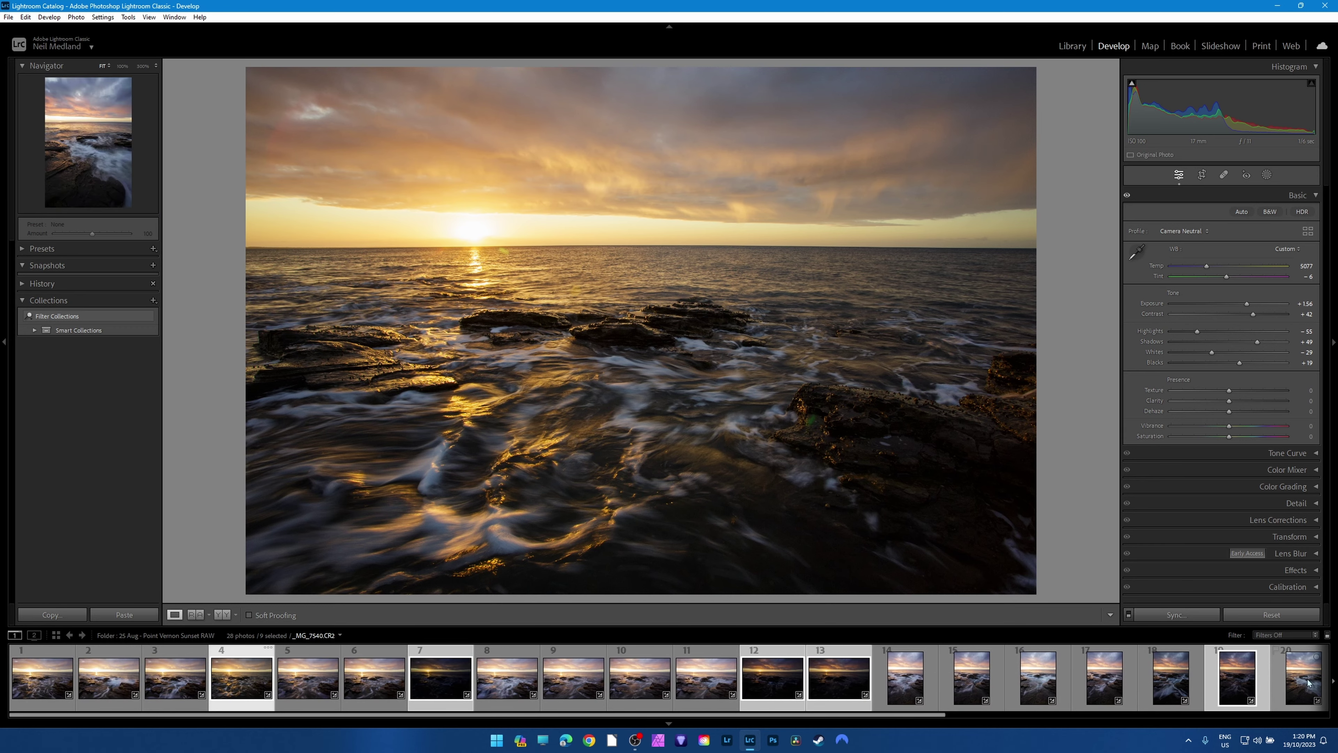
Synchronize all settings from photo 4 to the selected dark photos, and compare photo 7 before and after.
left_click(1201, 615)
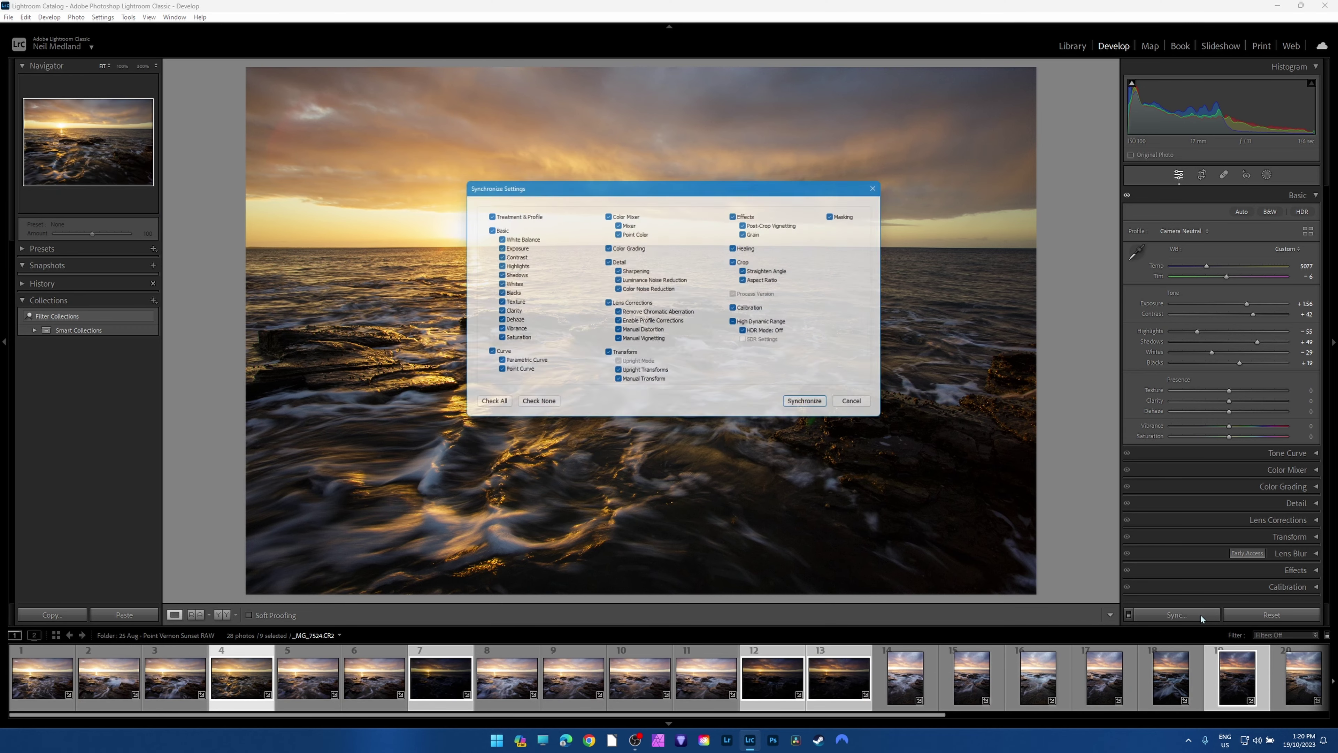
left_click(485, 409)
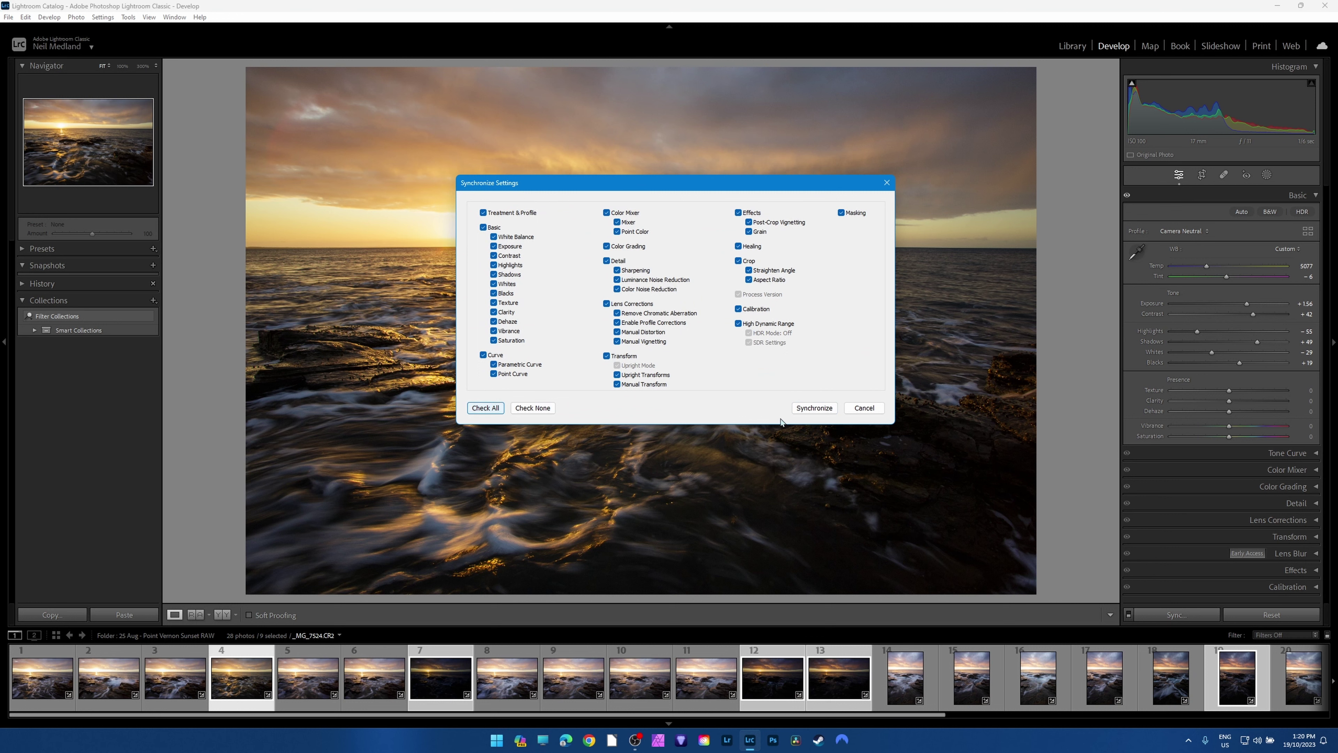
left_click(814, 408)
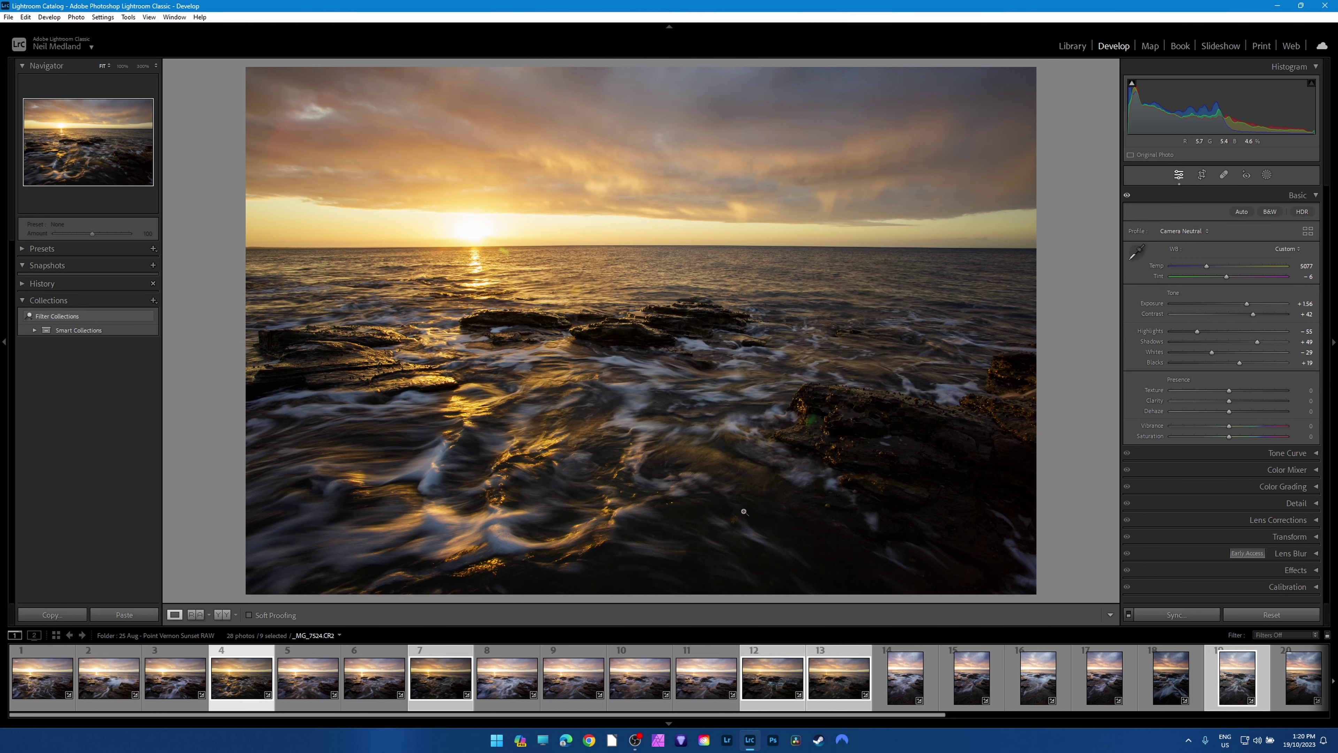
left_click(434, 708)
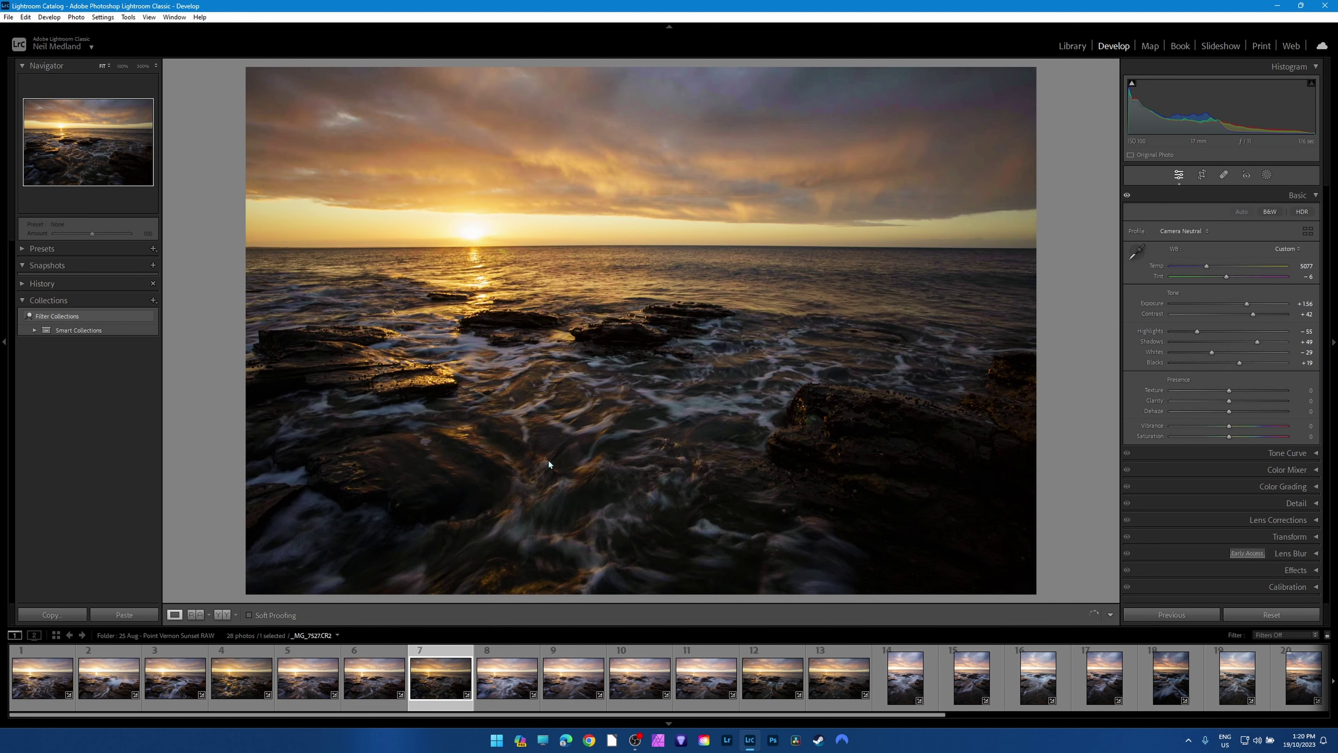
left_click(219, 616)
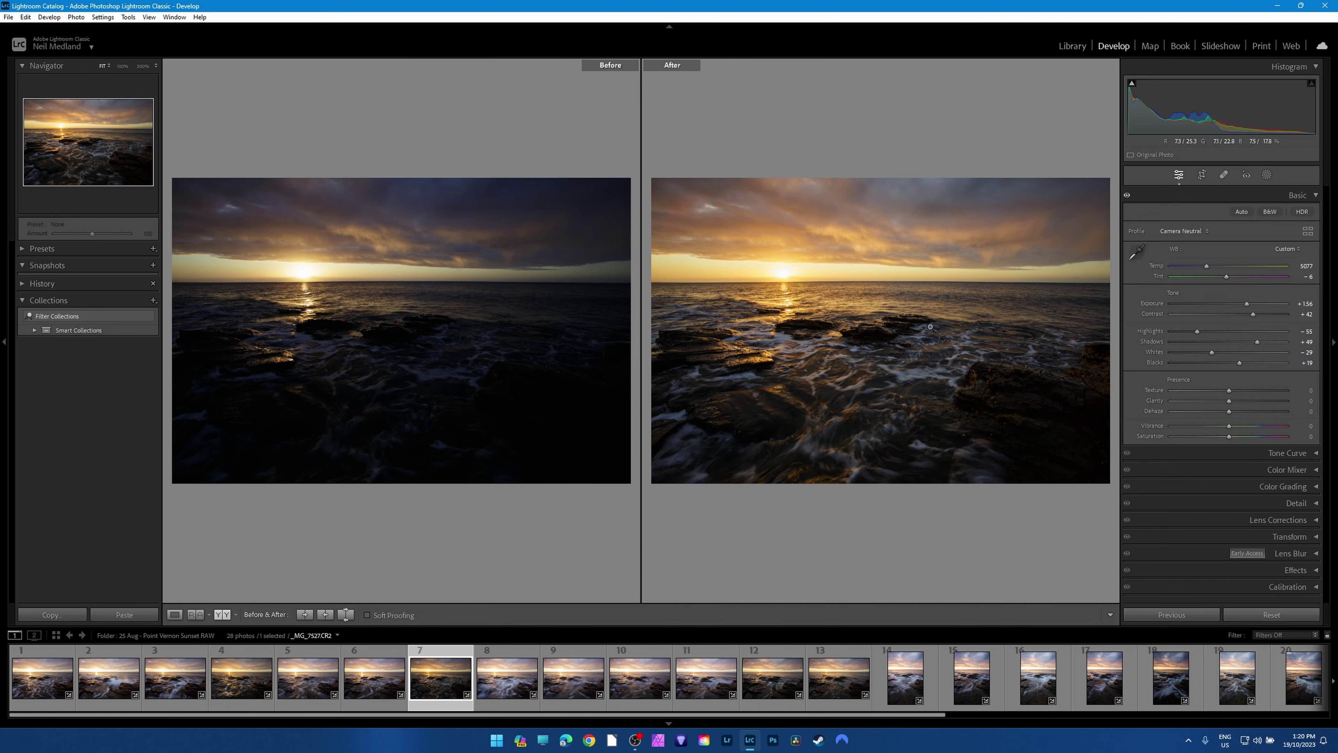
Compare the synchronized edits before and after on photos 12, 13, 22 and 1.
left_click(790, 706)
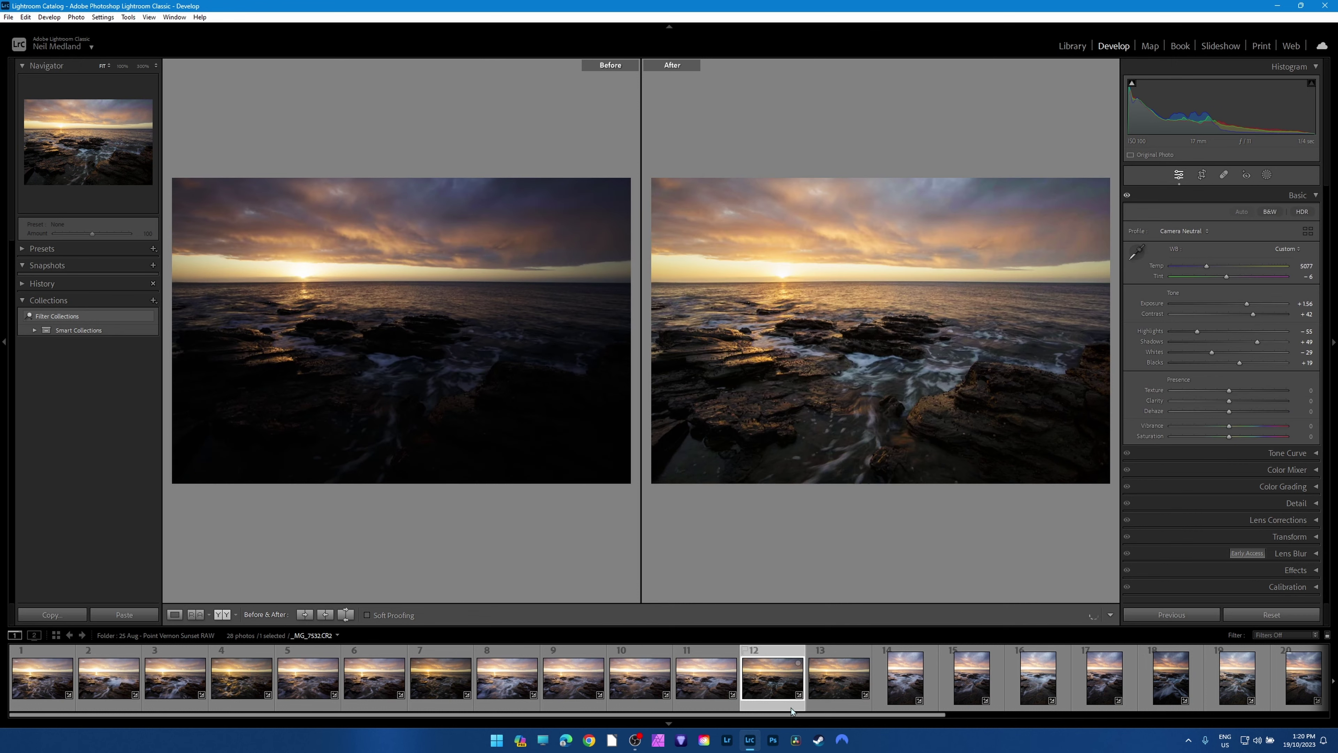
left_click(845, 707)
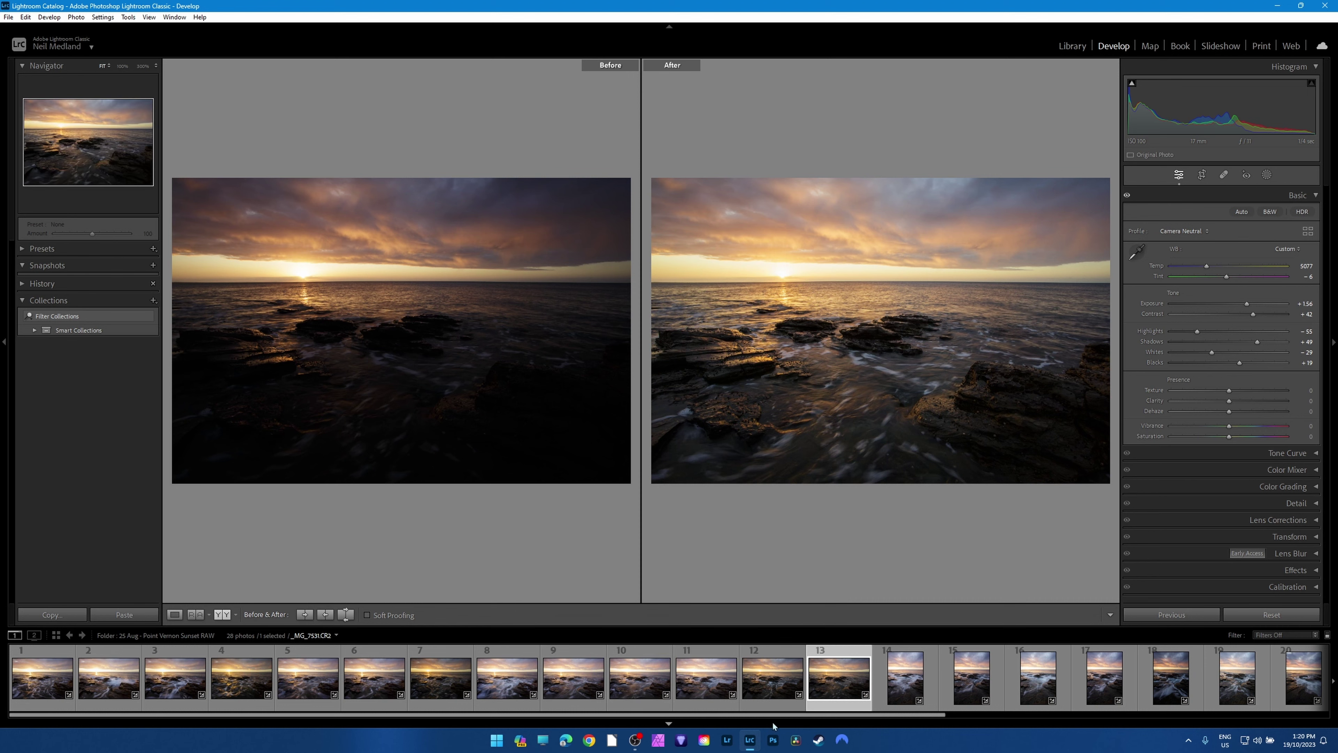
left_click_drag(915, 715, 1313, 717)
left_click(876, 694)
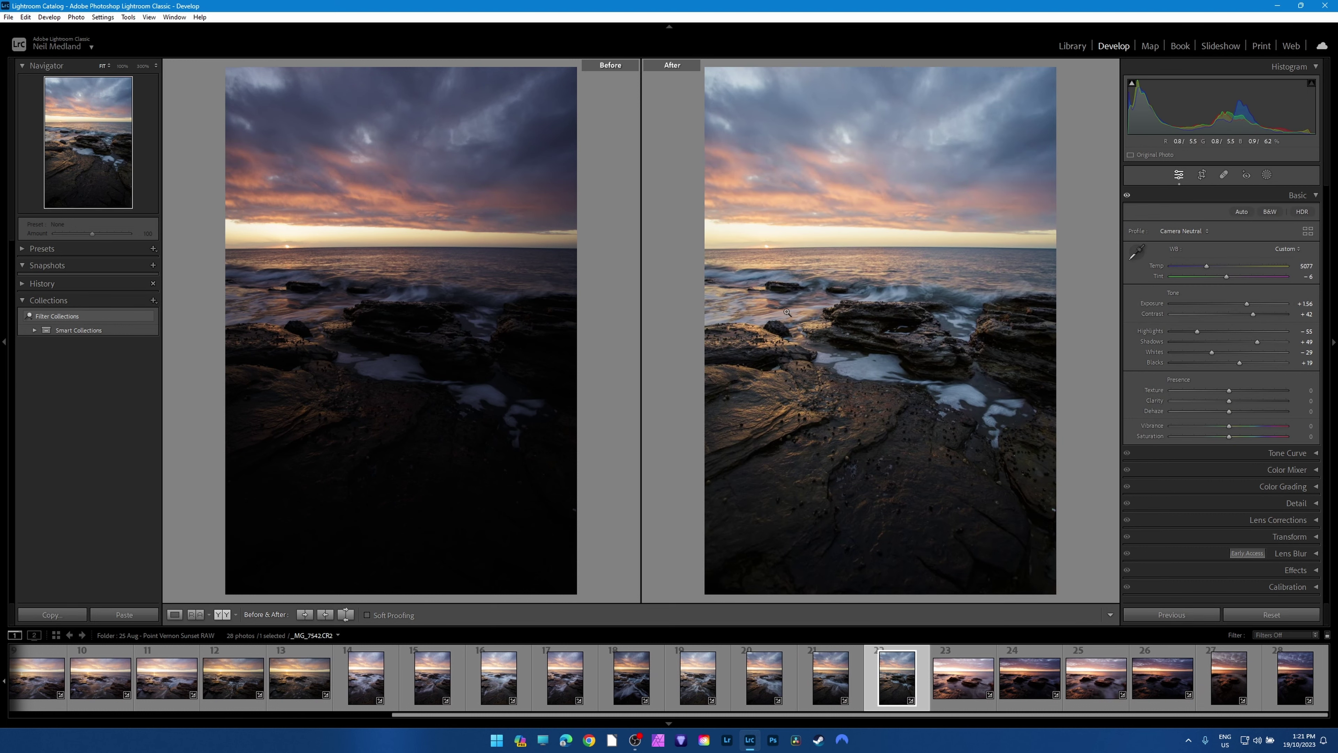
left_click_drag(861, 714, 187, 719)
left_click(40, 703)
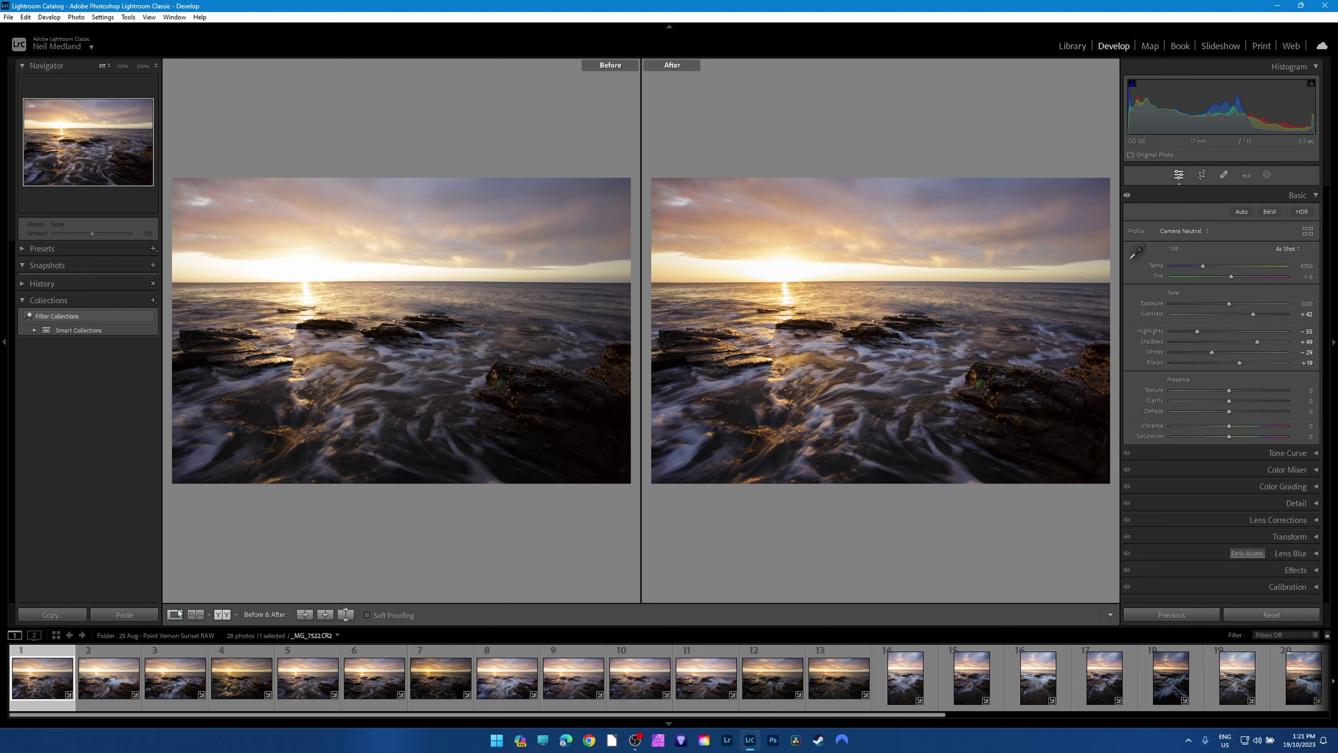
Show photo 1 alone and look over its Lens Corrections profile options without changing them.
left_click(174, 614)
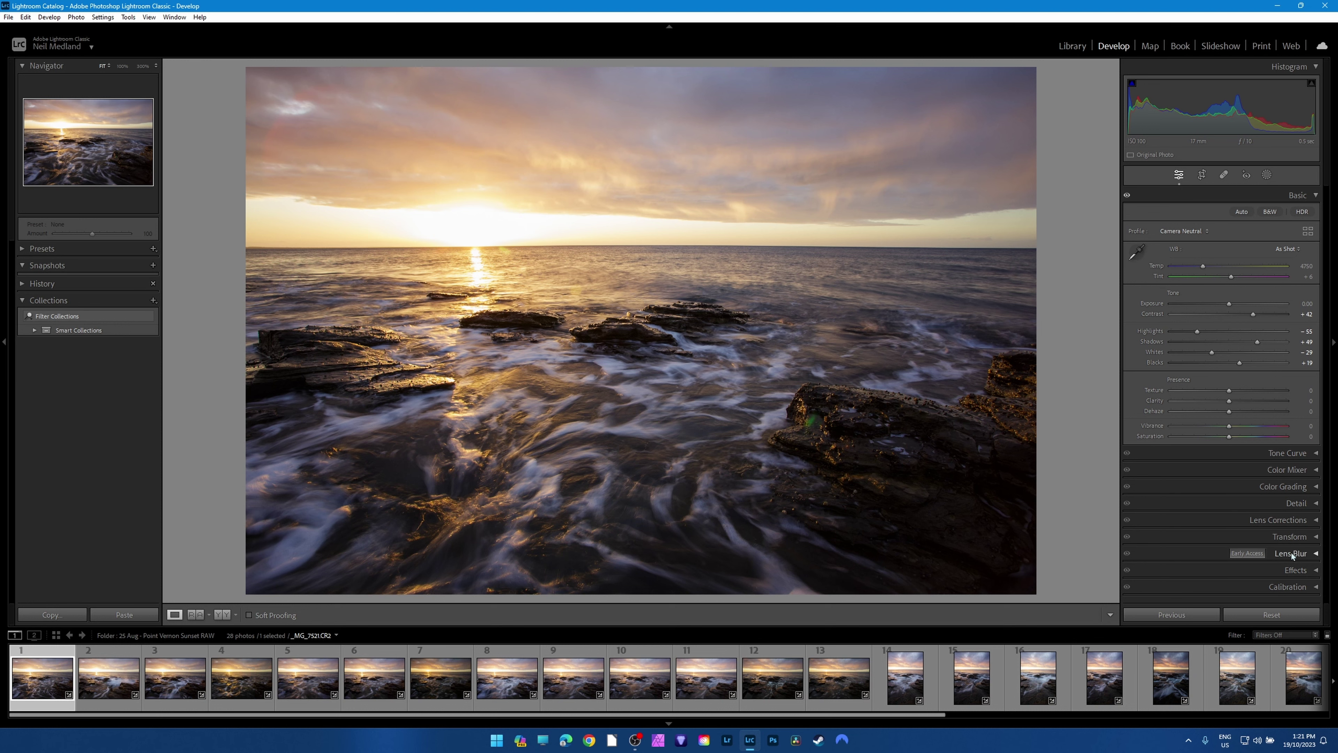
left_click(1316, 520)
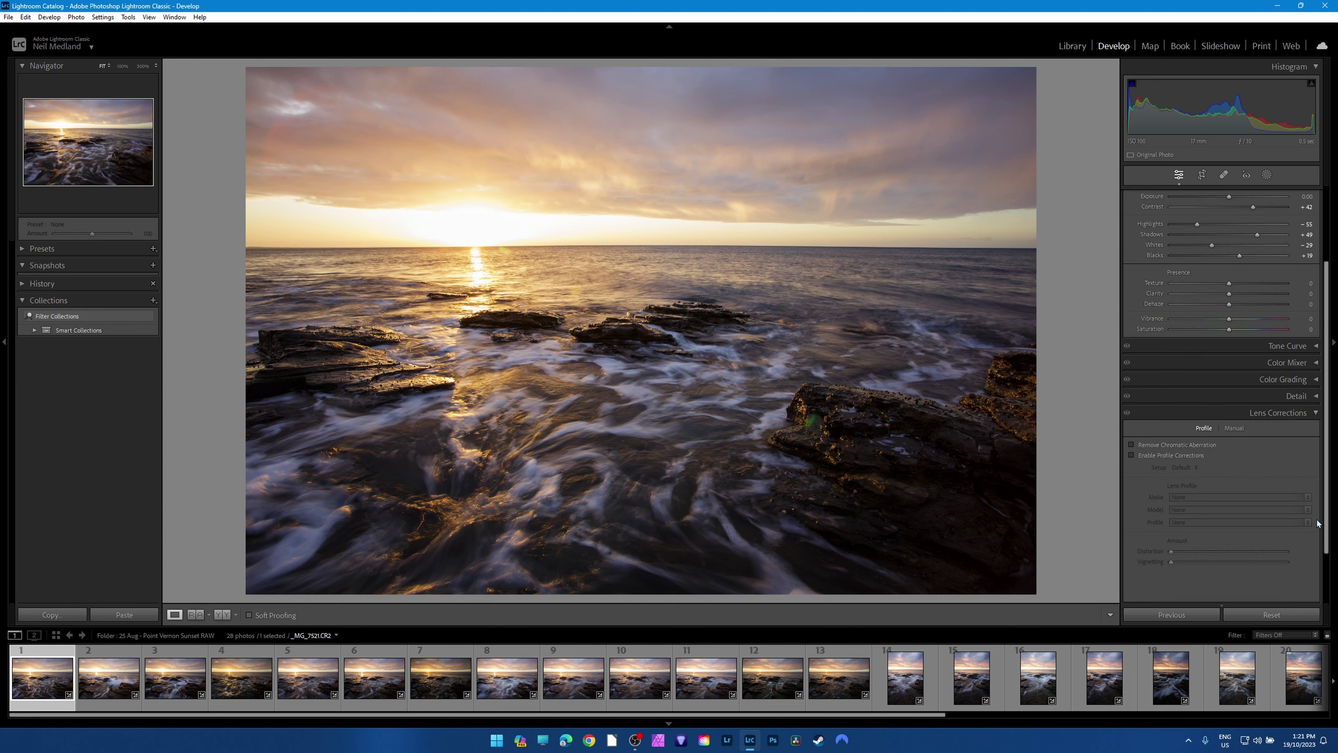
left_click(1320, 412)
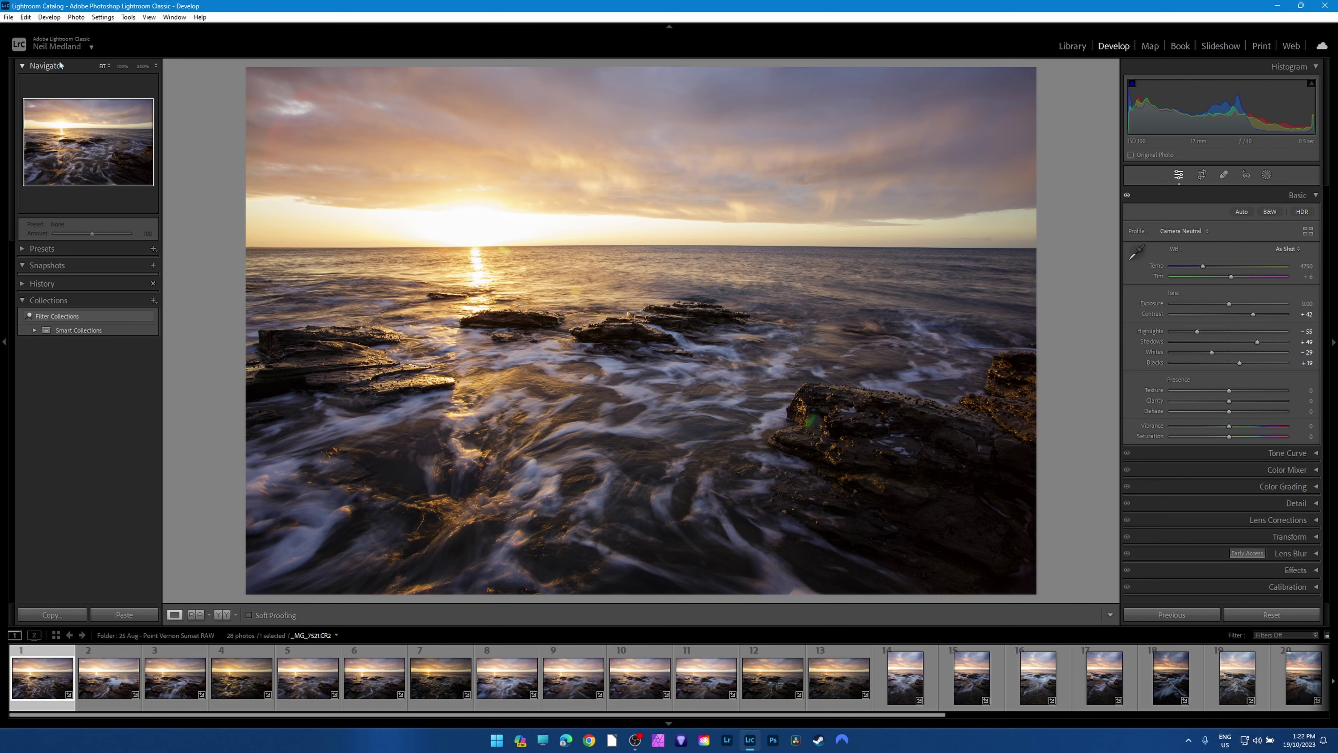
View edited photo 13 on its own and return to photo 1.
left_click(9, 16)
left_click(36, 351)
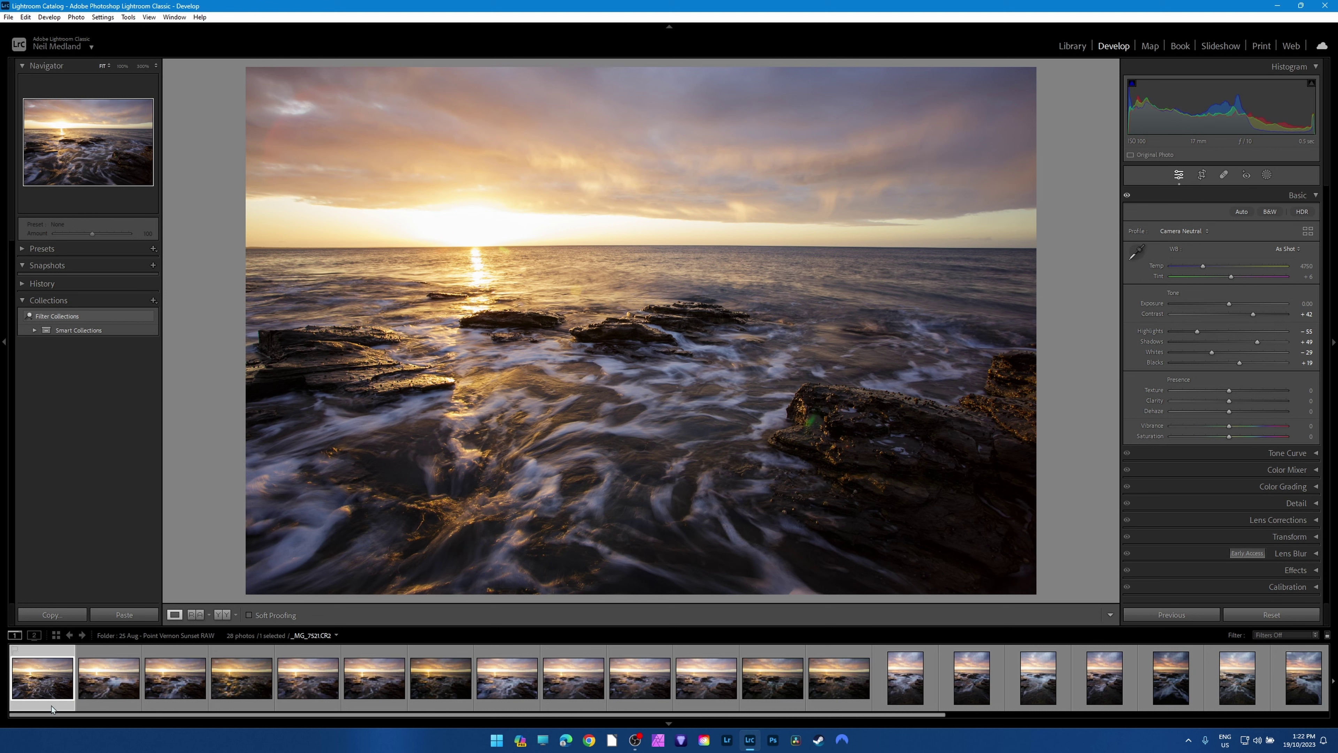
left_click(833, 707)
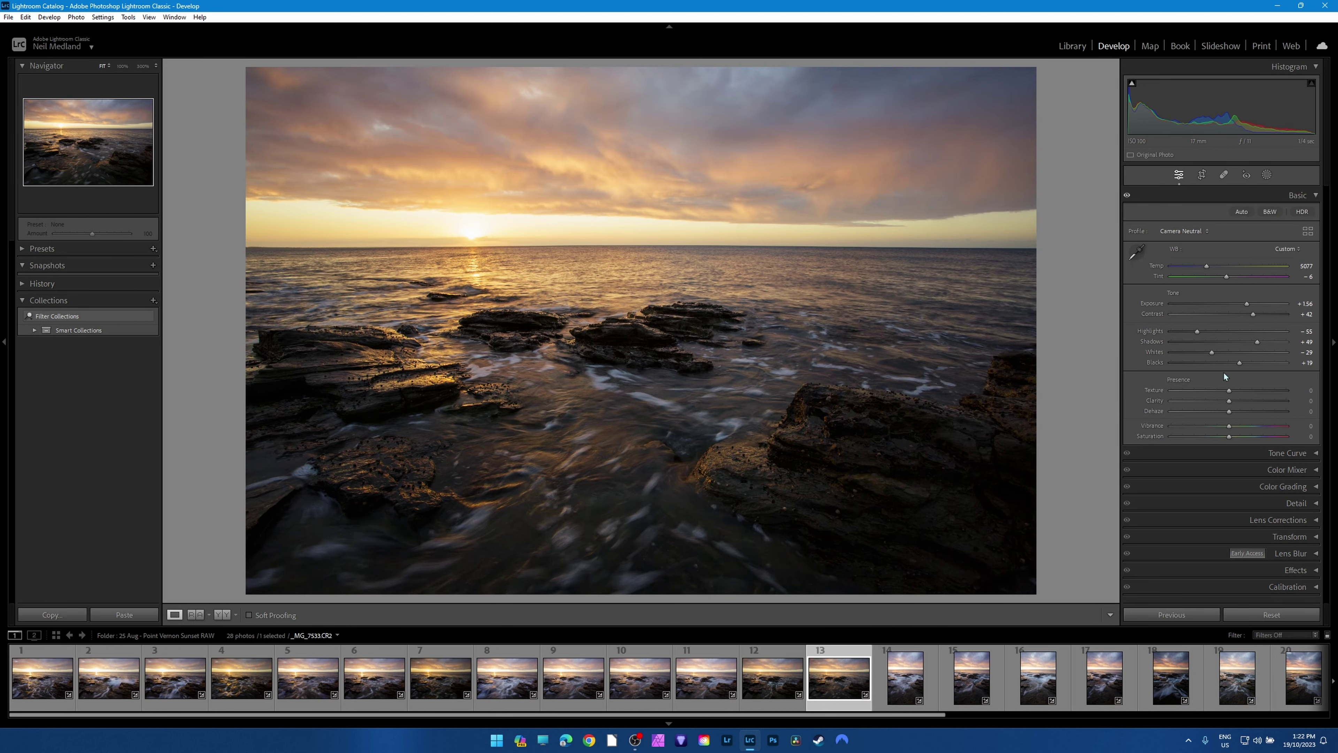
left_click(39, 708)
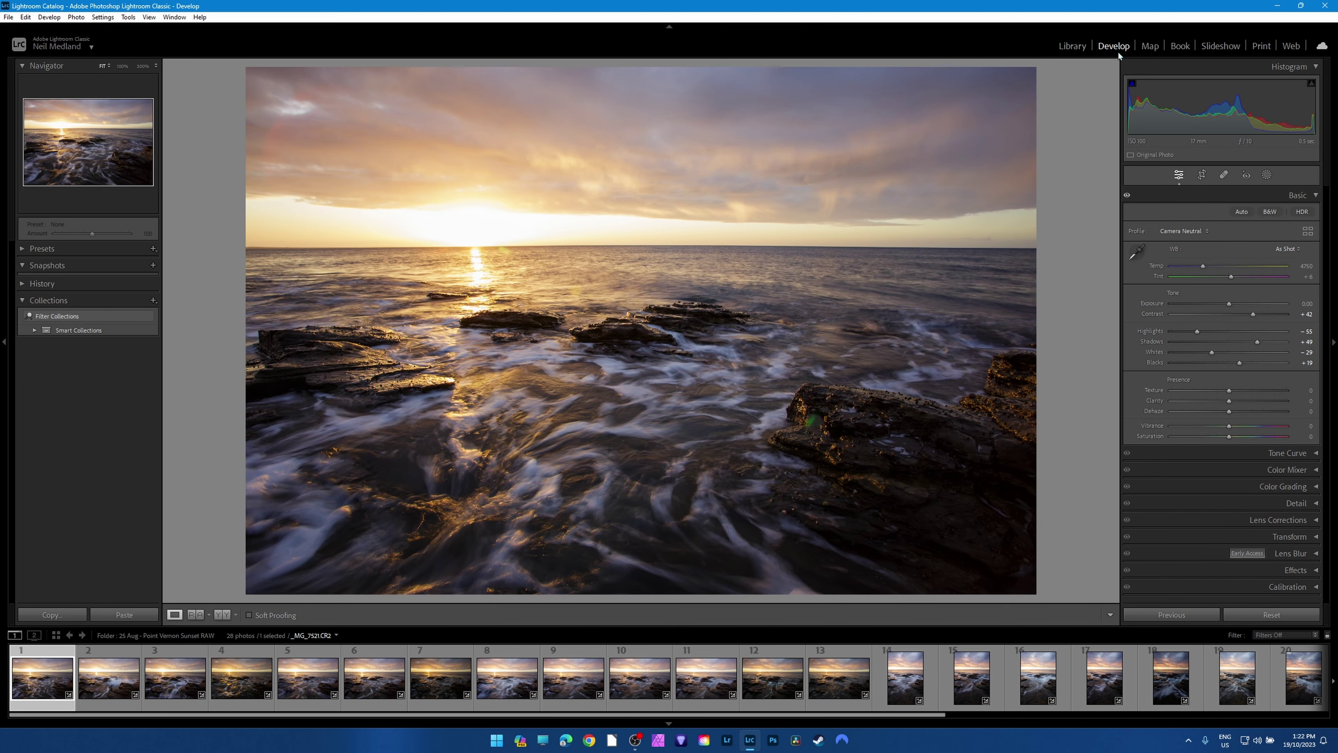
View the first 4 Oct Point Vernon photo in Develop, and view photos 7 and 1 of the 25 Aug sunset folder there.
left_click(1071, 47)
left_click(89, 335)
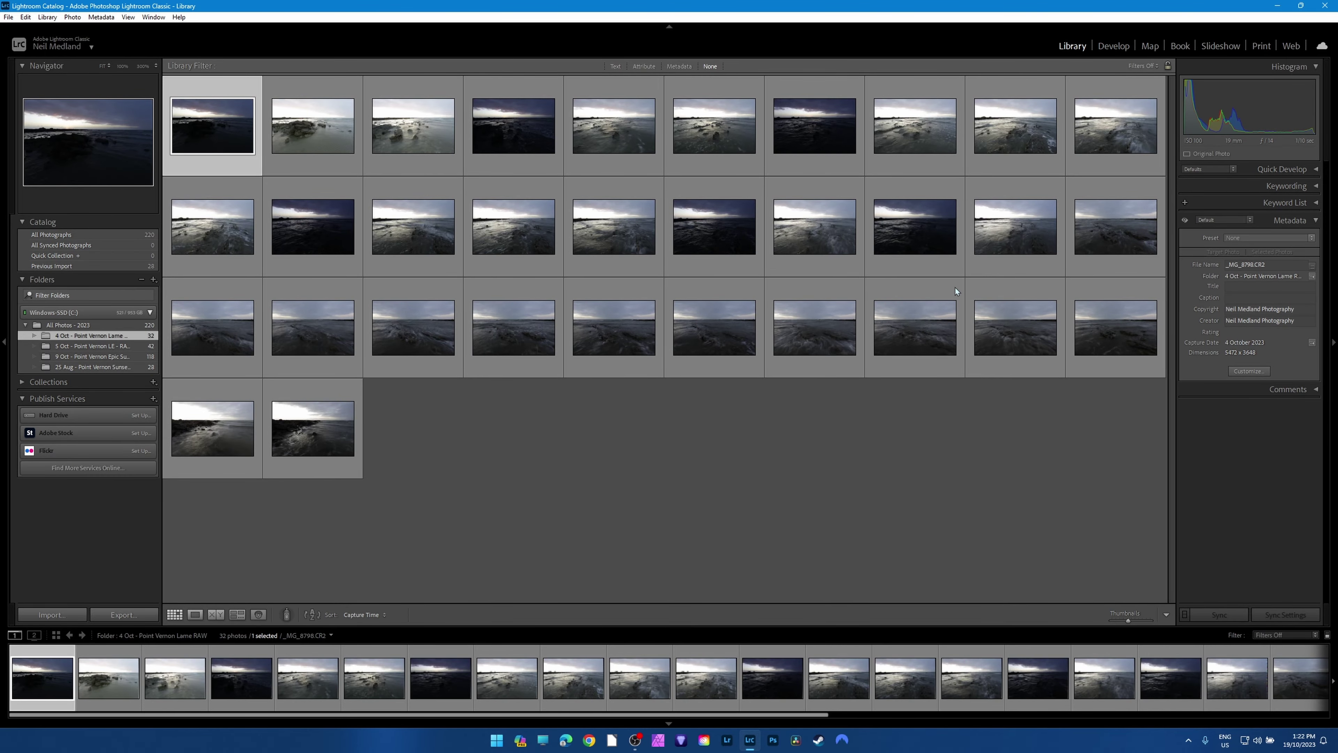
left_click(1112, 47)
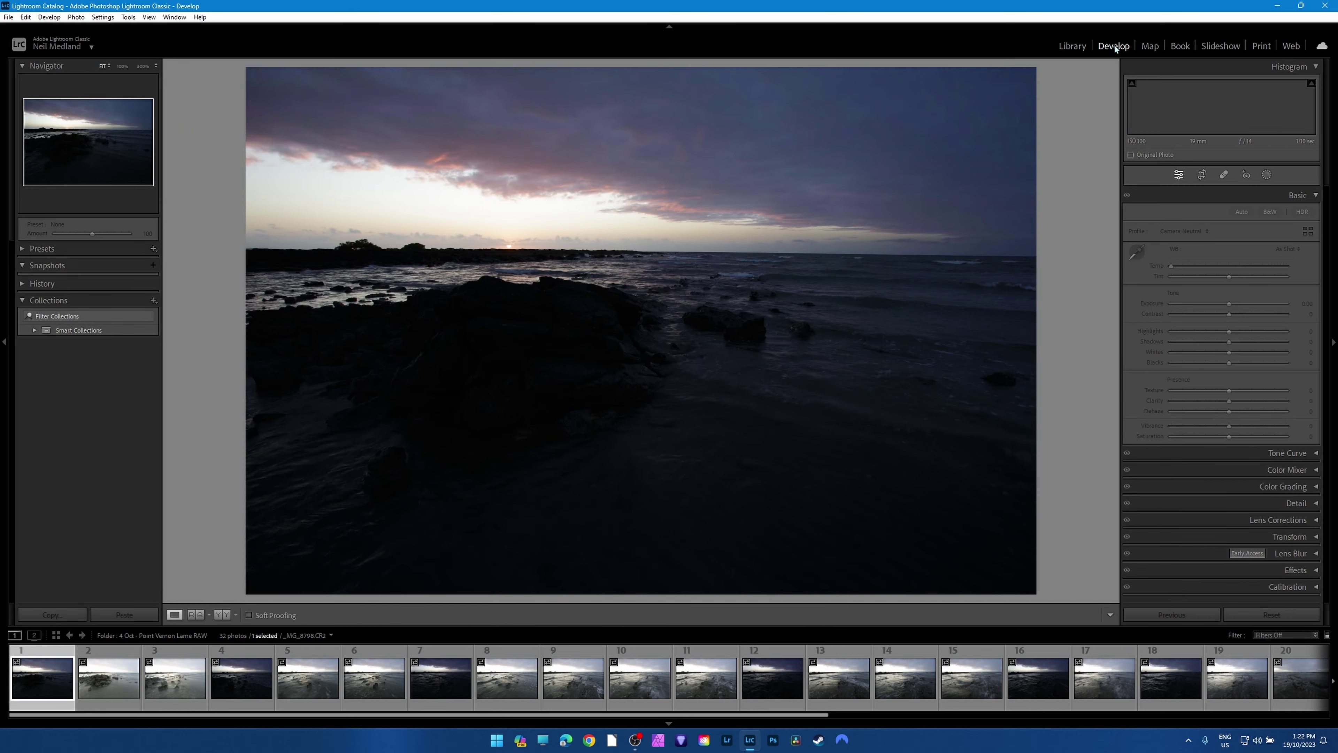
left_click(1076, 47)
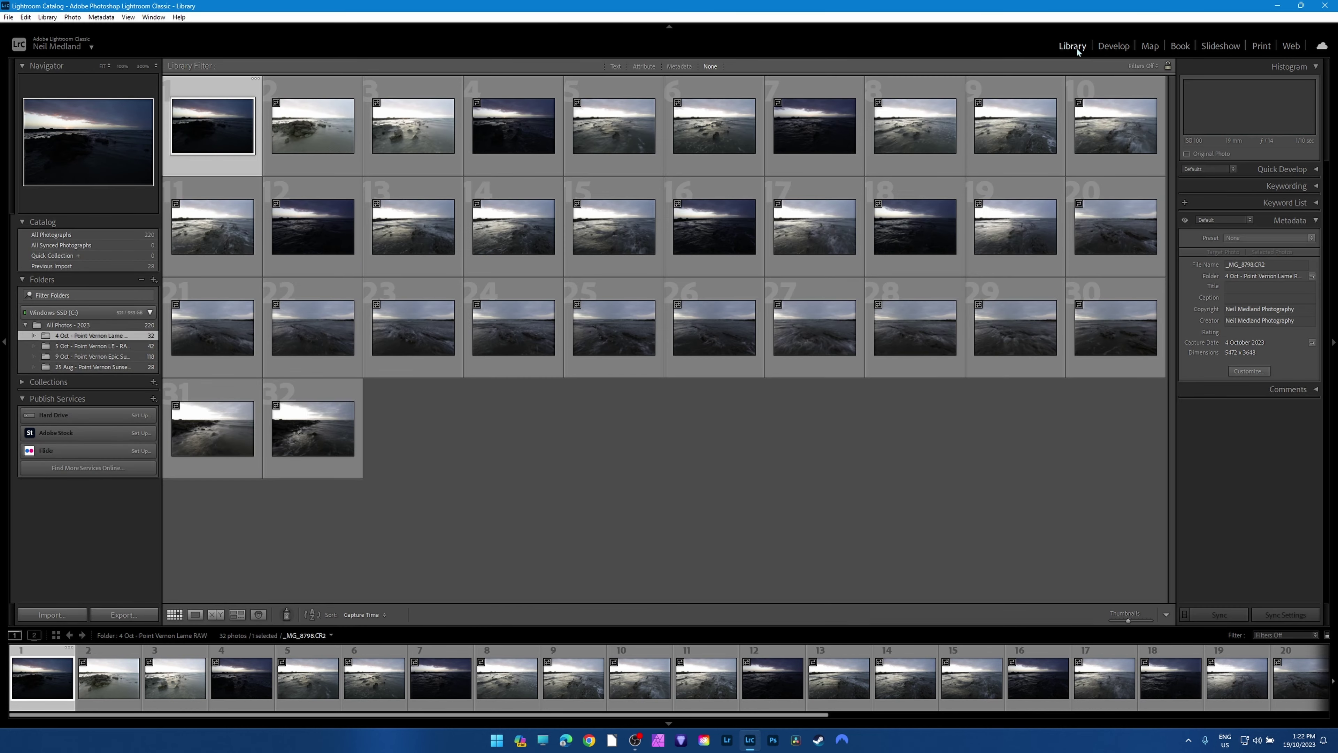
left_click(91, 367)
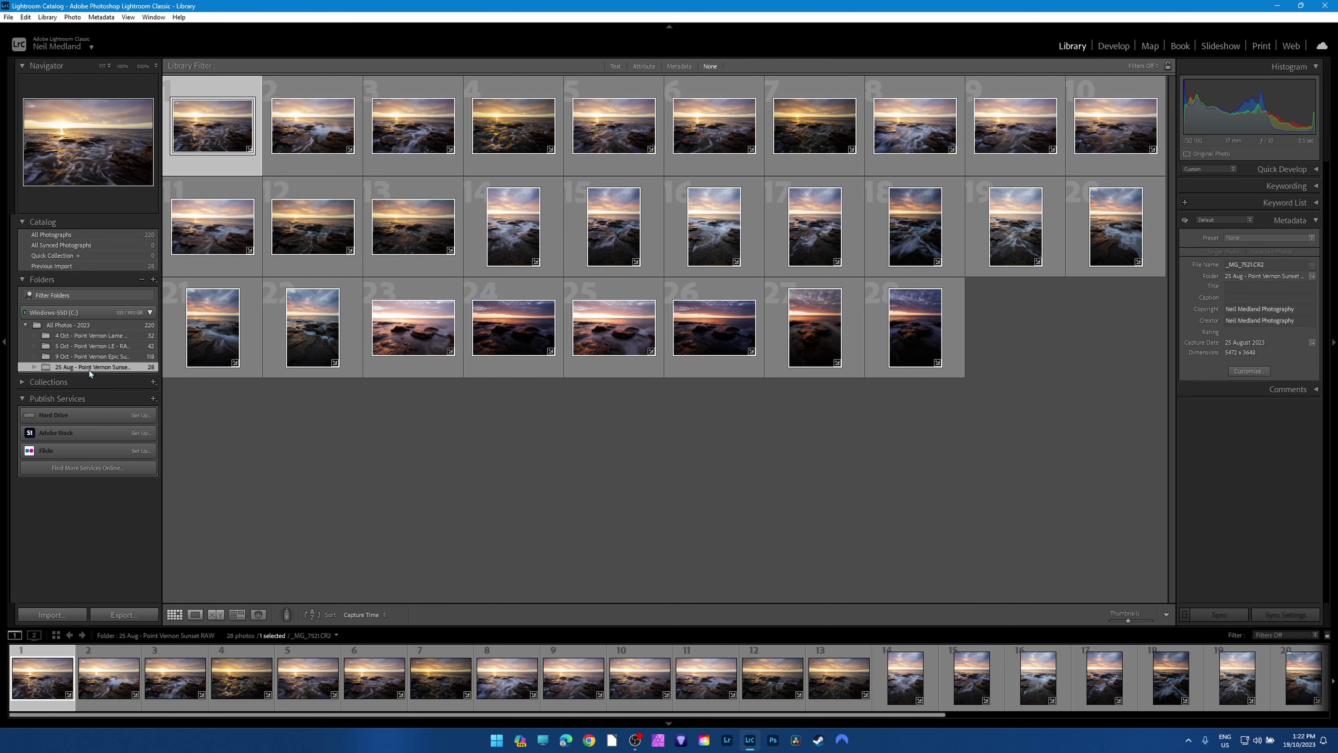
left_click(1114, 46)
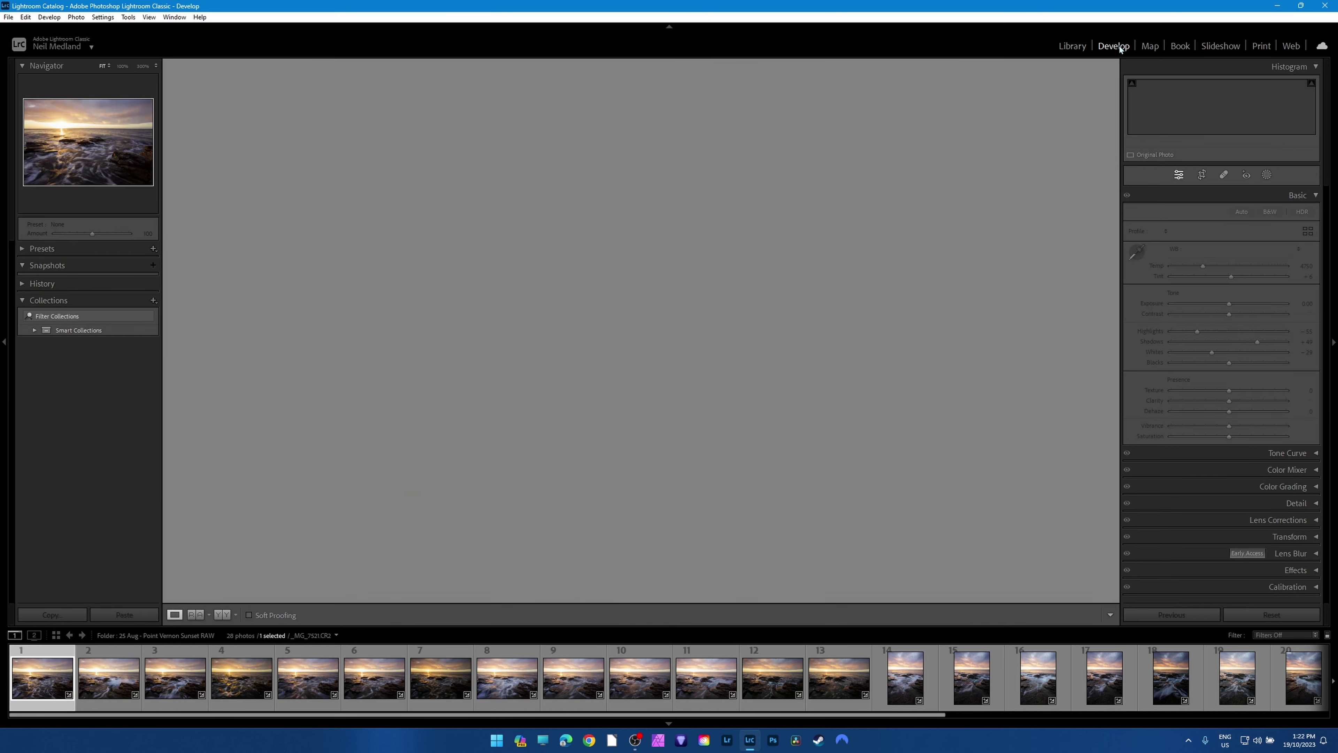
left_click(449, 701)
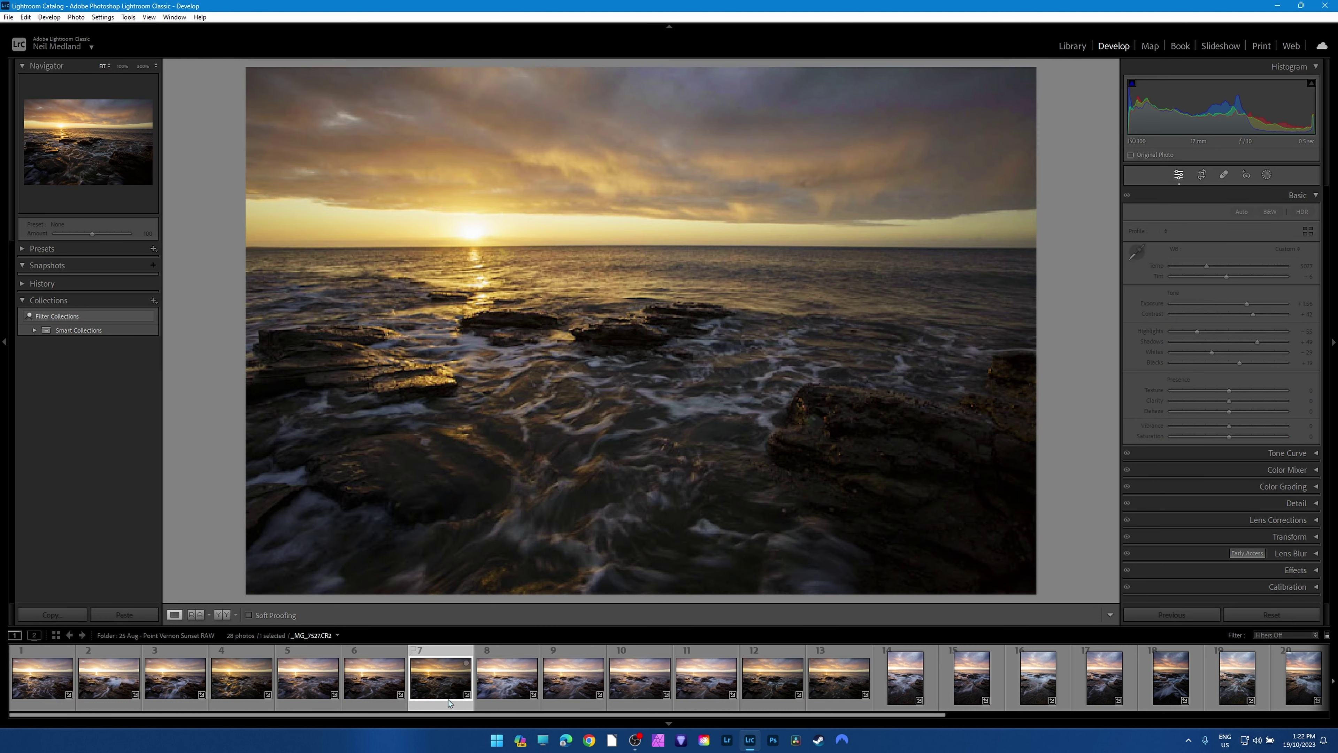
left_click(42, 680)
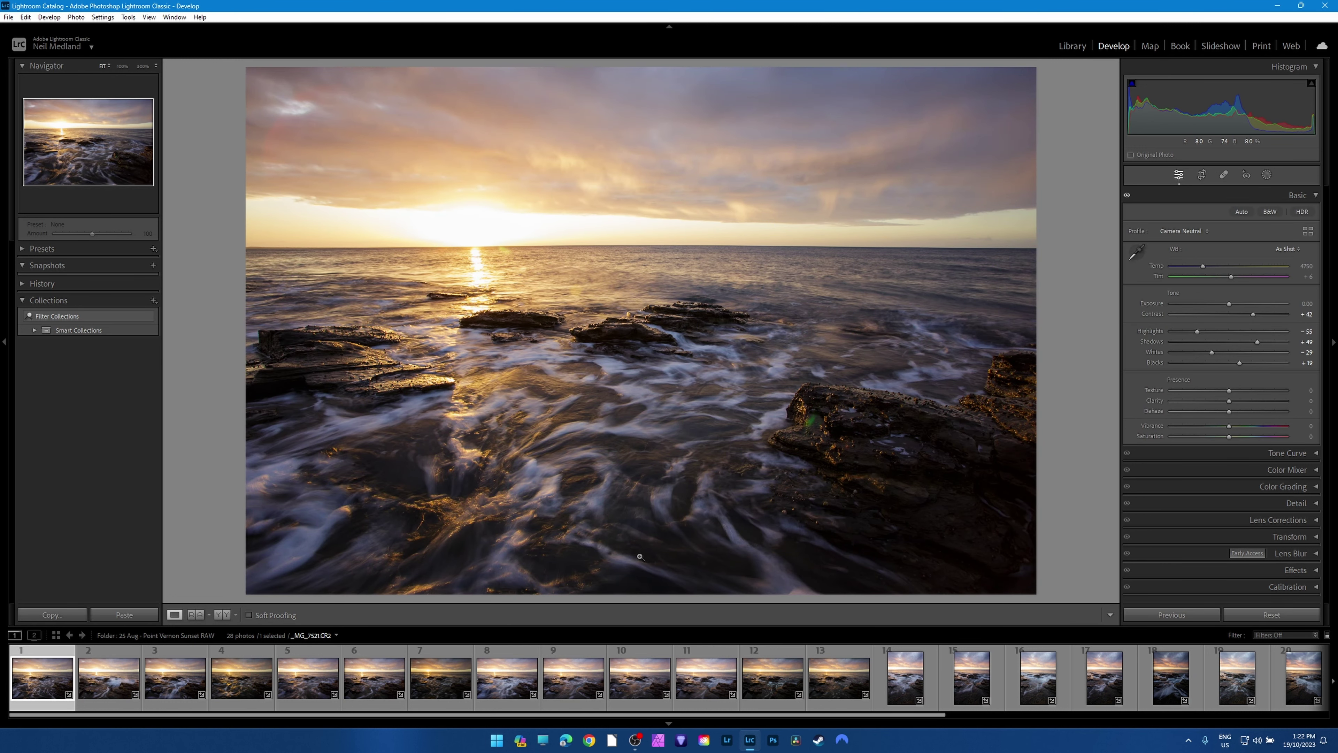
Browse the 4 Oct, 5 Oct, 9 Oct and 25 Aug Point Vernon folders in the Library, ending on 25 Aug.
left_click(1072, 46)
left_click(108, 336)
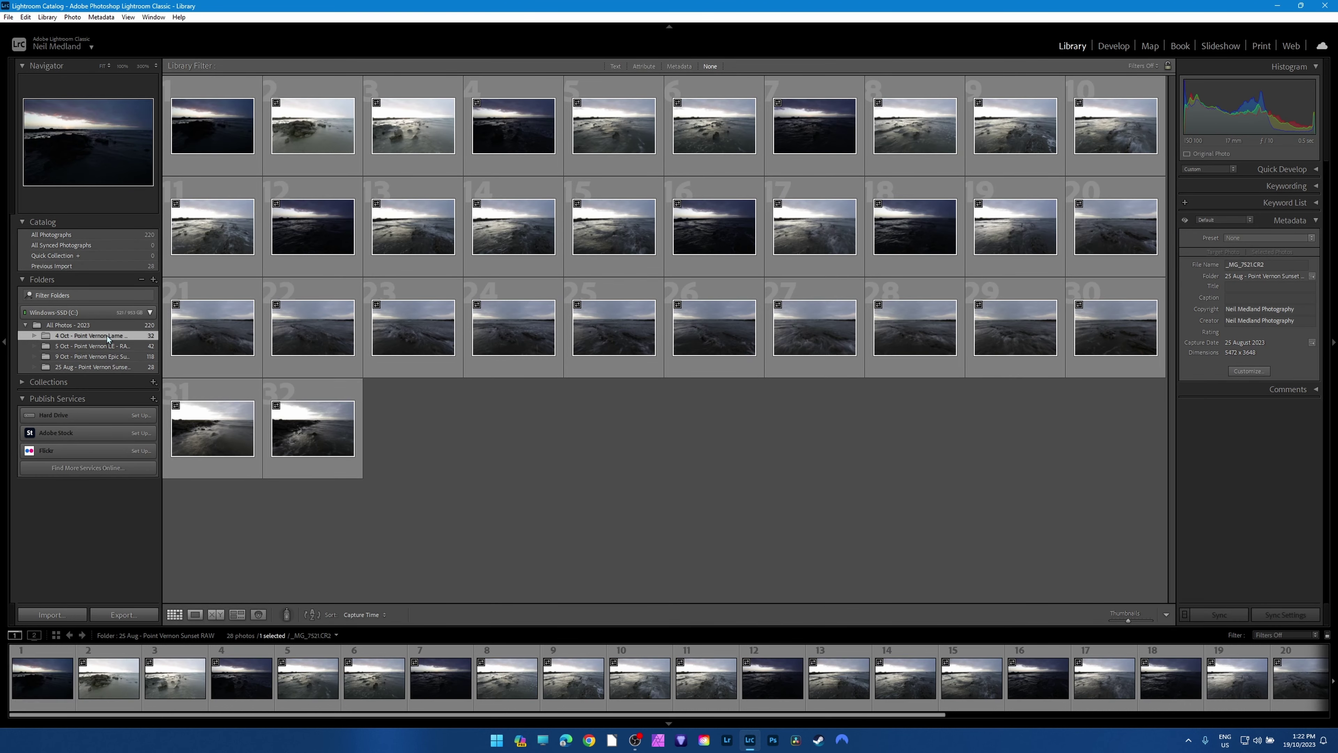
left_click(100, 347)
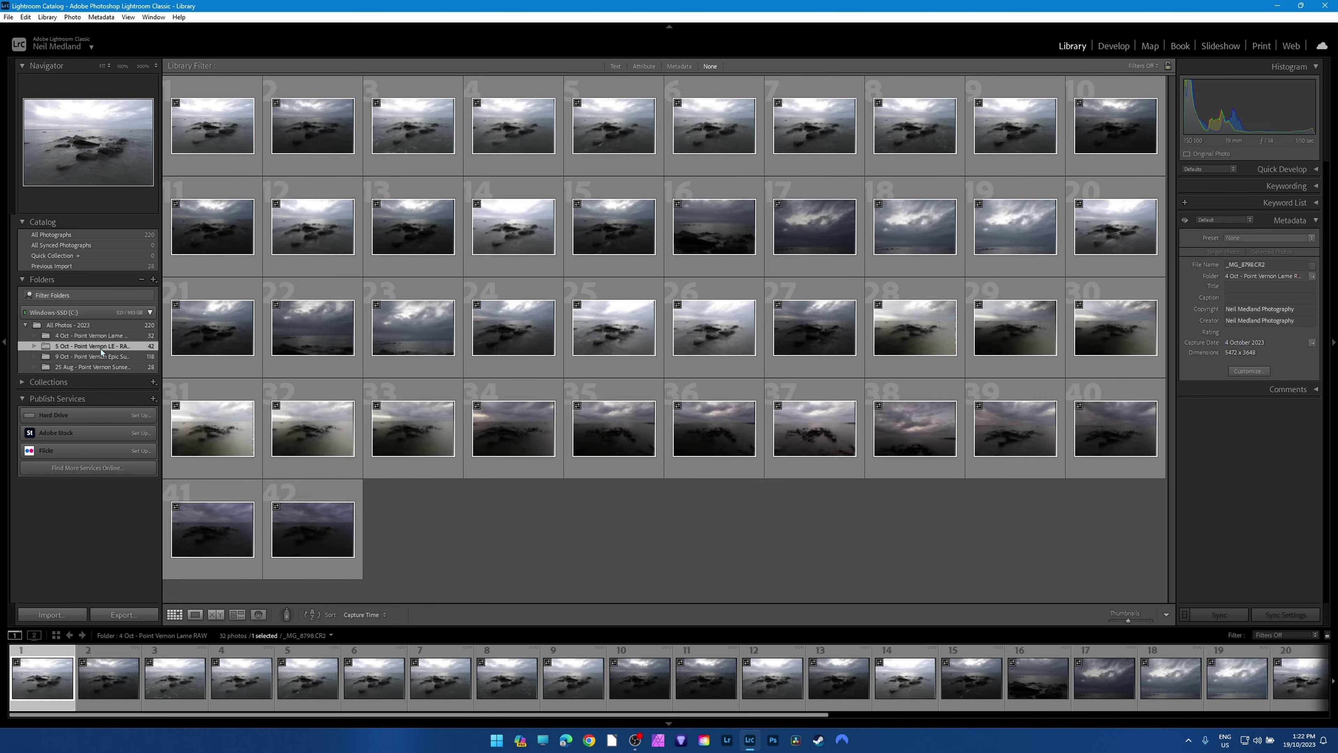
left_click(101, 356)
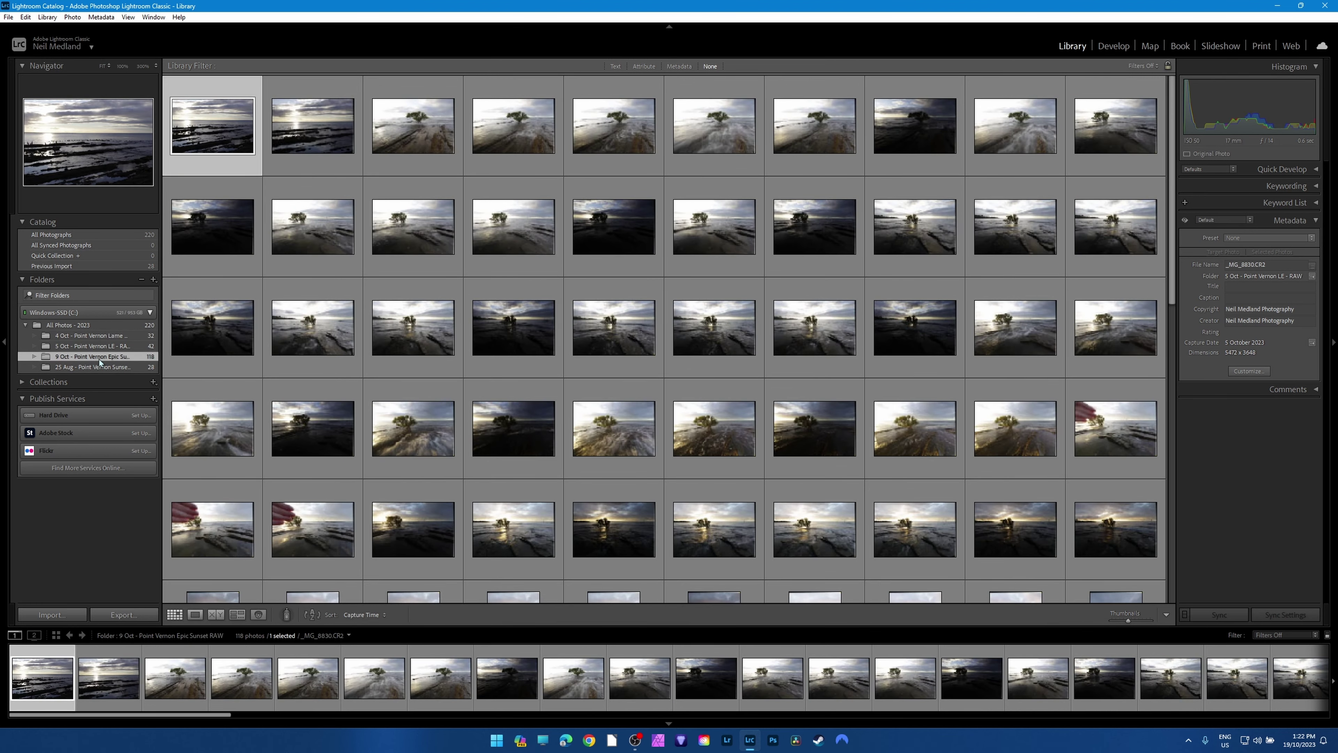
left_click(100, 367)
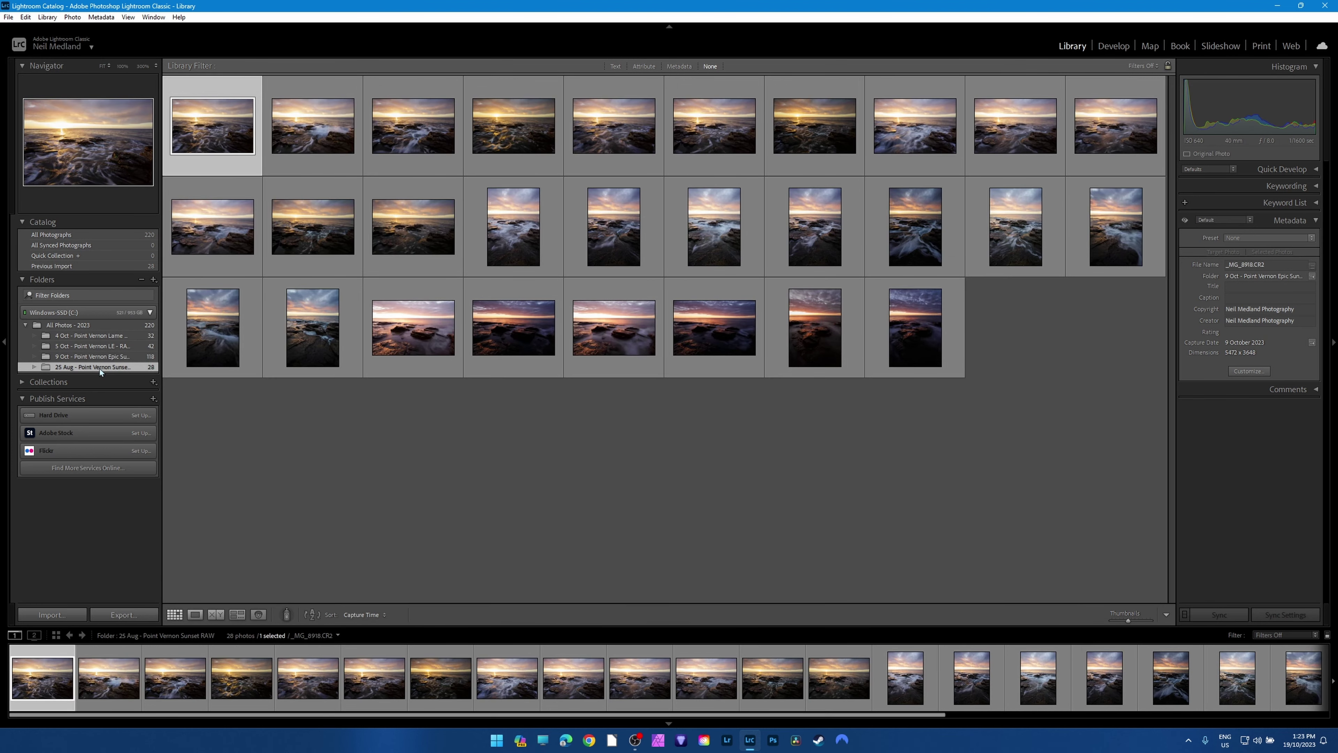
Set the Exposure of dark photo 24 in the 25 Aug folder to +2.42 and its Temp to 4851.
left_click(1114, 46)
scroll(1079, 685, "down", 3)
left_click(1033, 682)
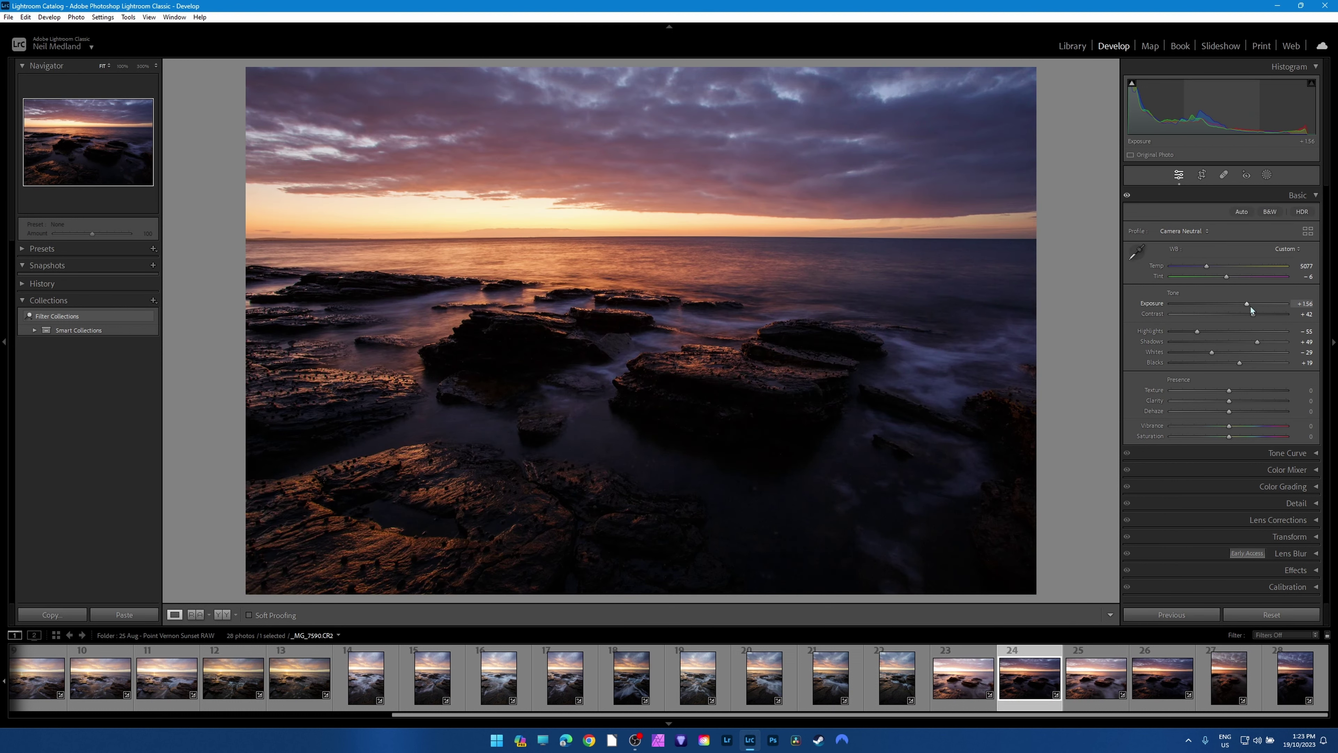
left_click_drag(1250, 306, 1256, 304)
mouse_move(1208, 262)
left_mouse_down()
mouse_move(1218, 264)
mouse_move(1188, 268)
mouse_move(1203, 267)
left_mouse_up()
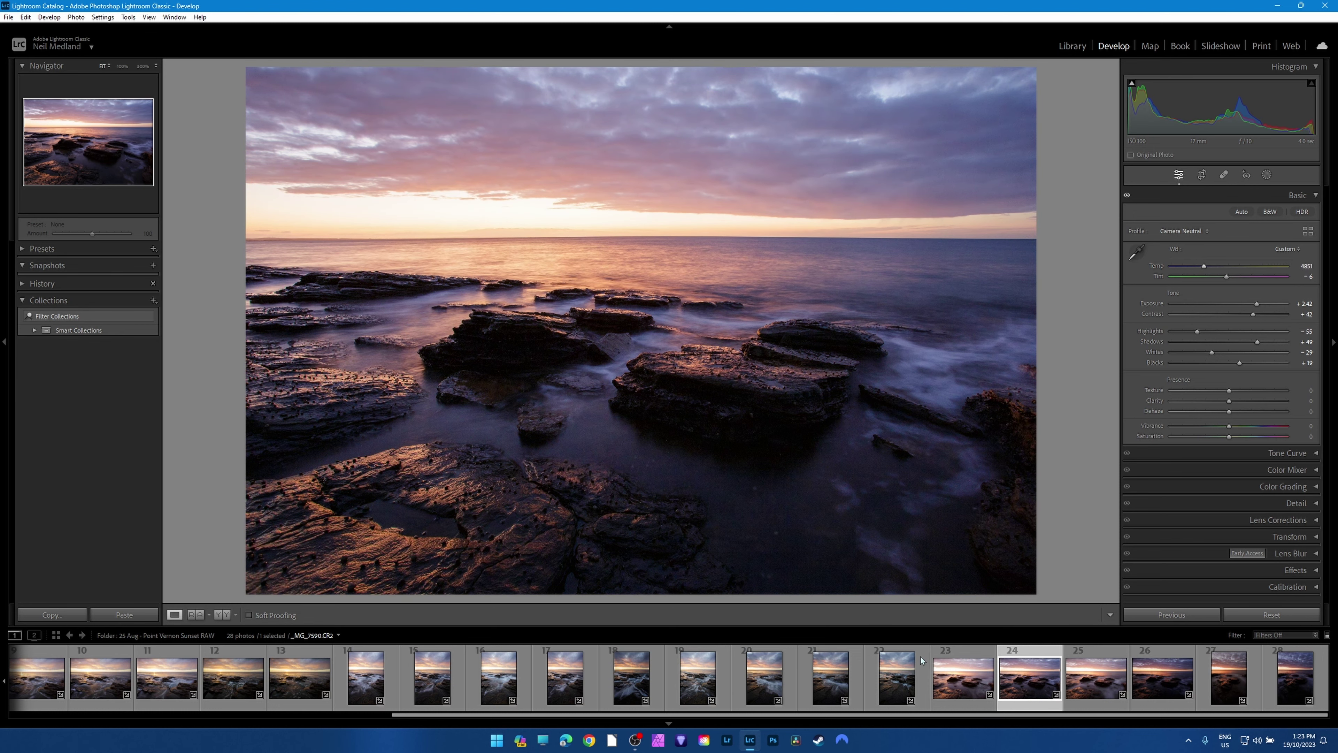
View photo 23, return to photo 1 and look over its Tone Curve settings without changing them.
left_click(948, 675)
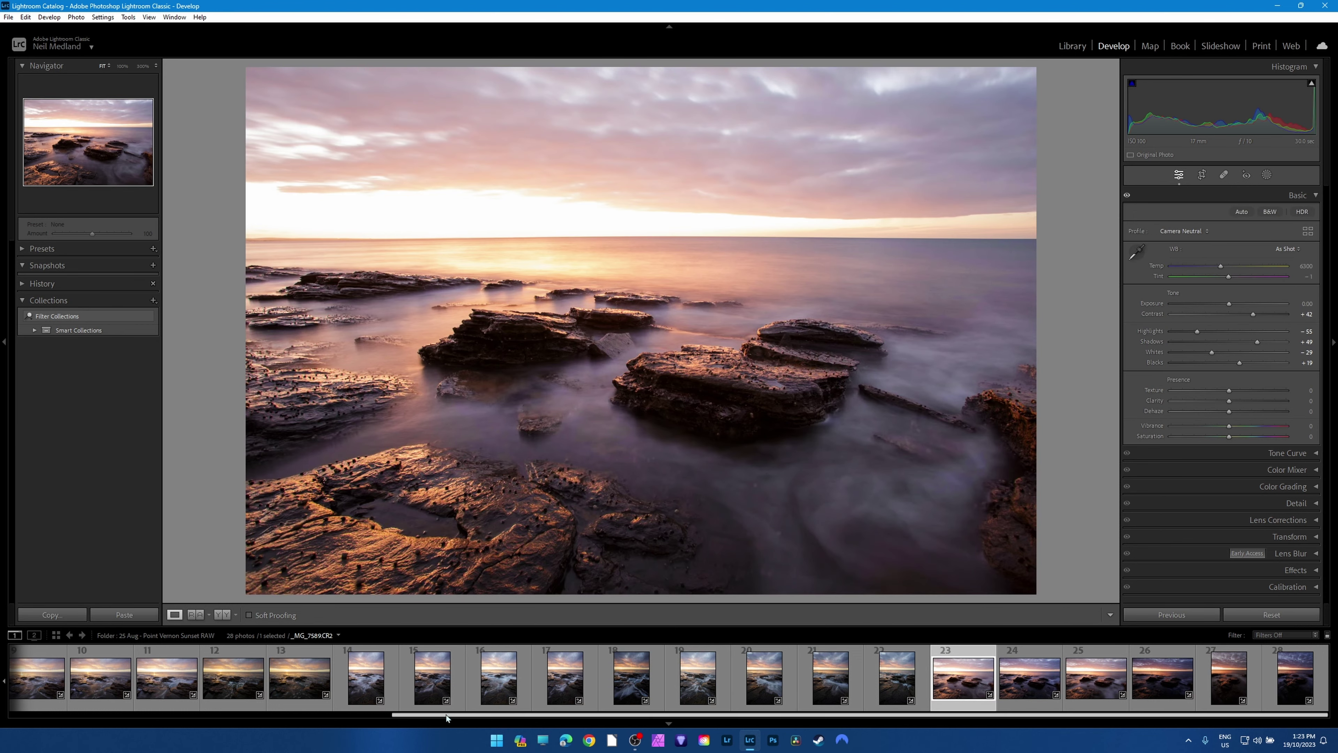
left_click_drag(447, 717, 34, 731)
left_click(42, 677)
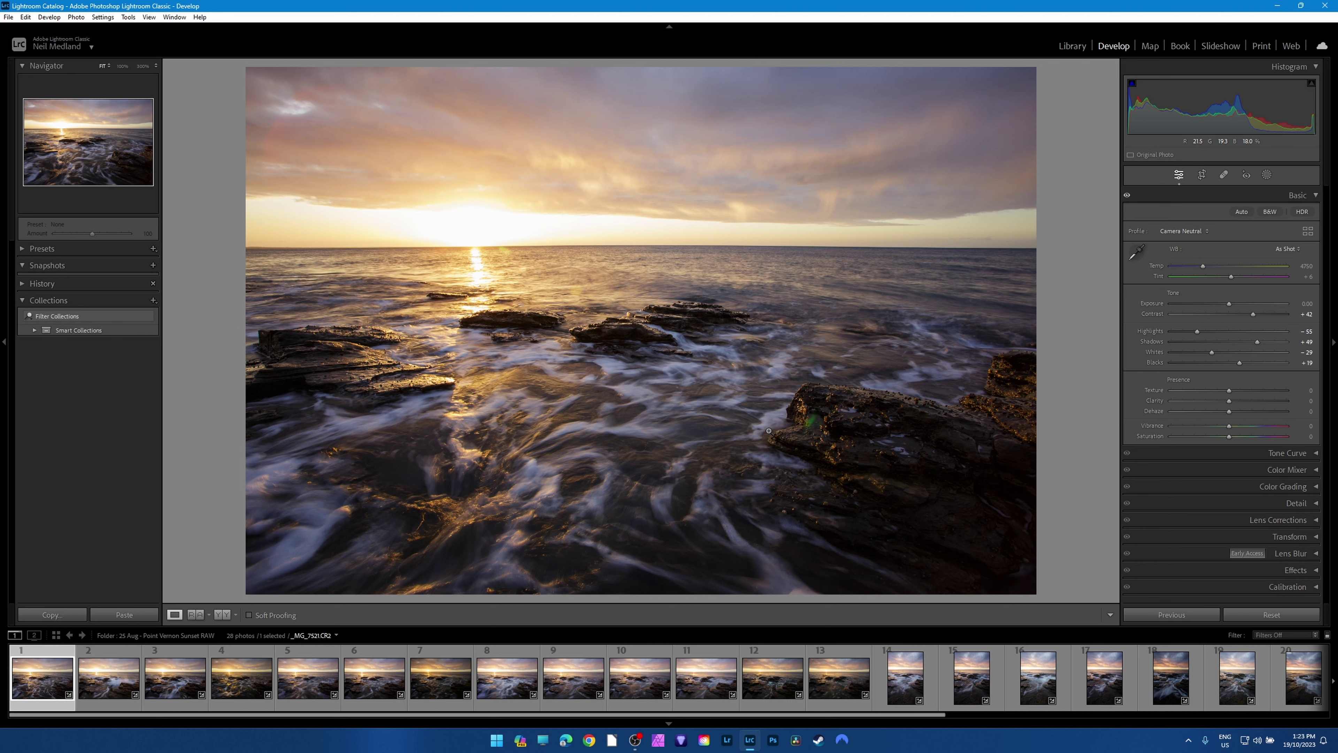
left_click(1315, 453)
left_click(1319, 421)
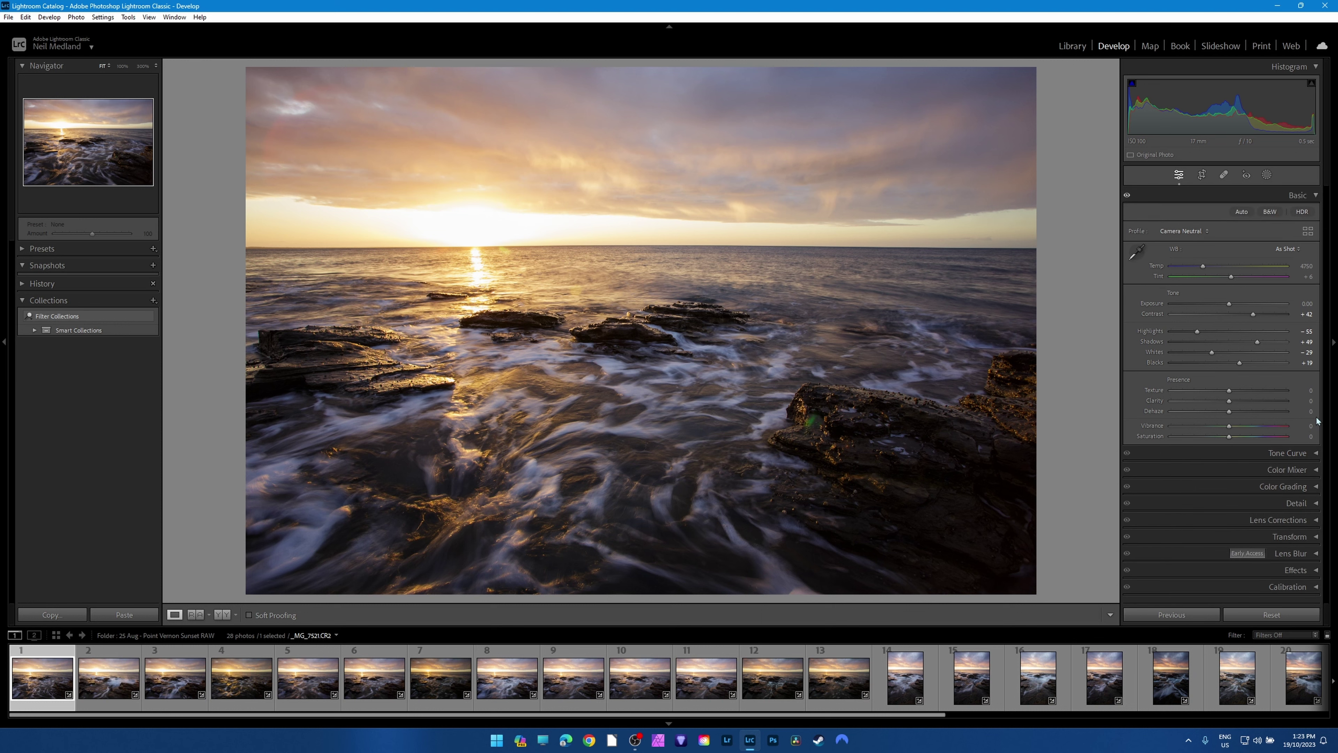